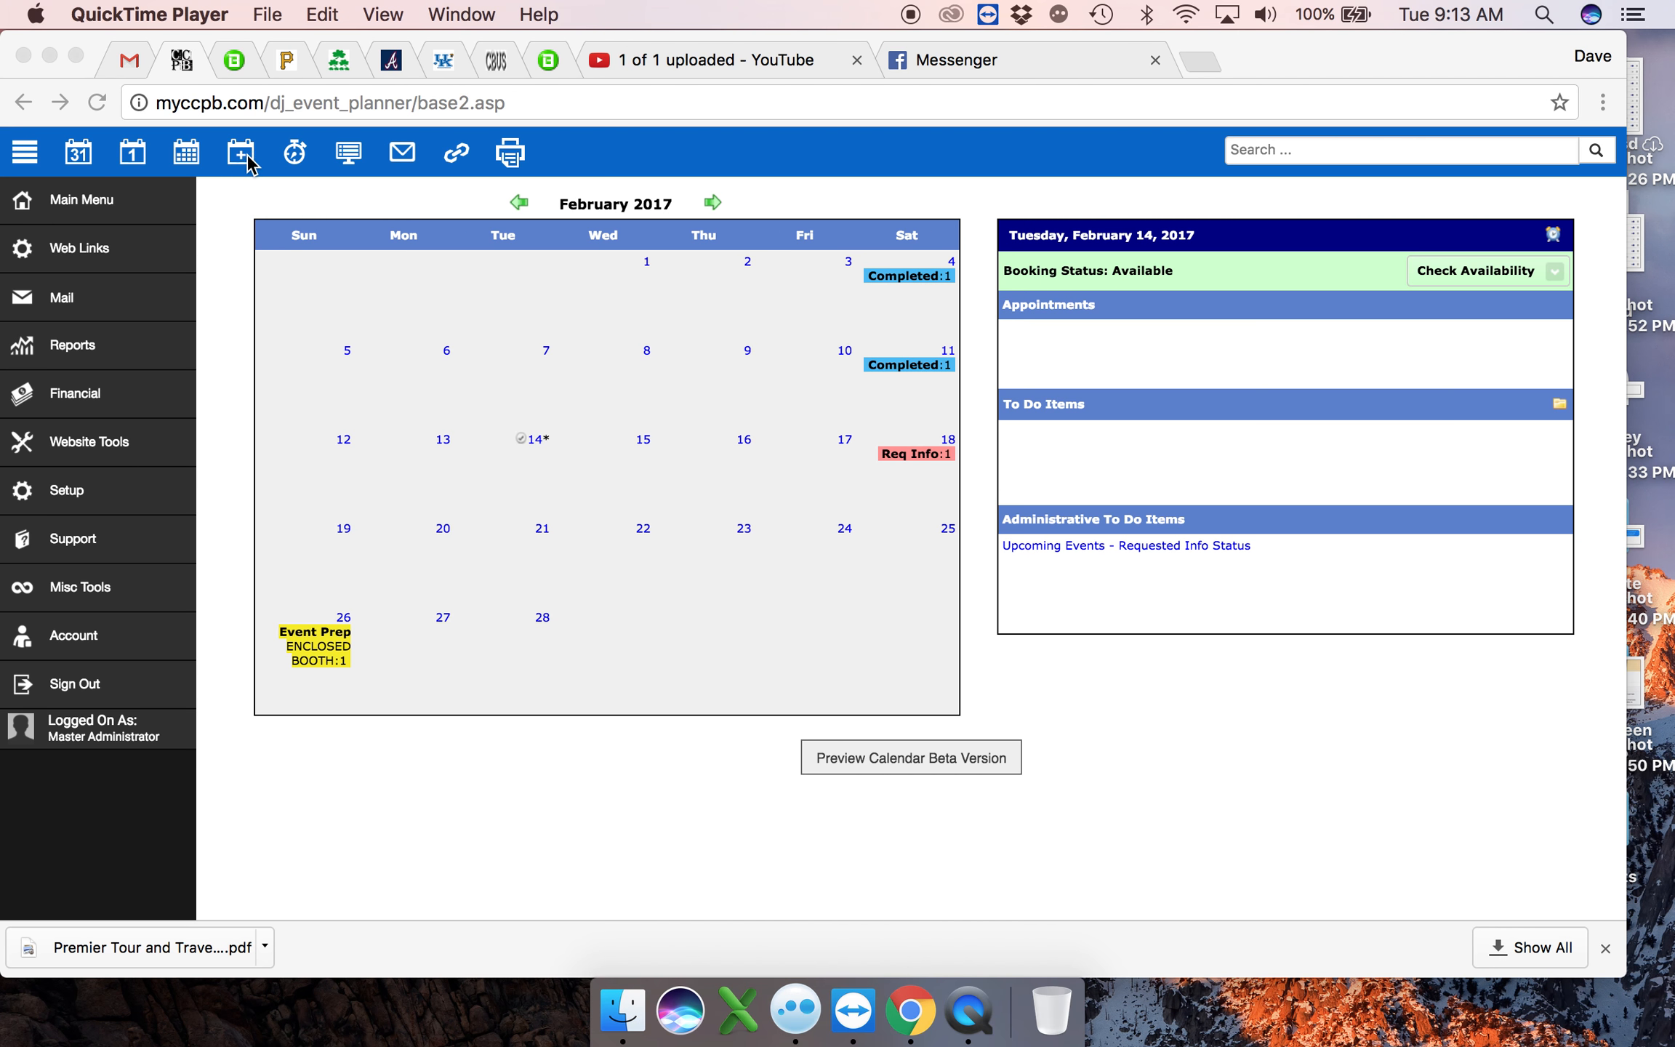
- Start a new event and review the status choices, keeping Requested Info
left_click(247, 163)
left_click(242, 154)
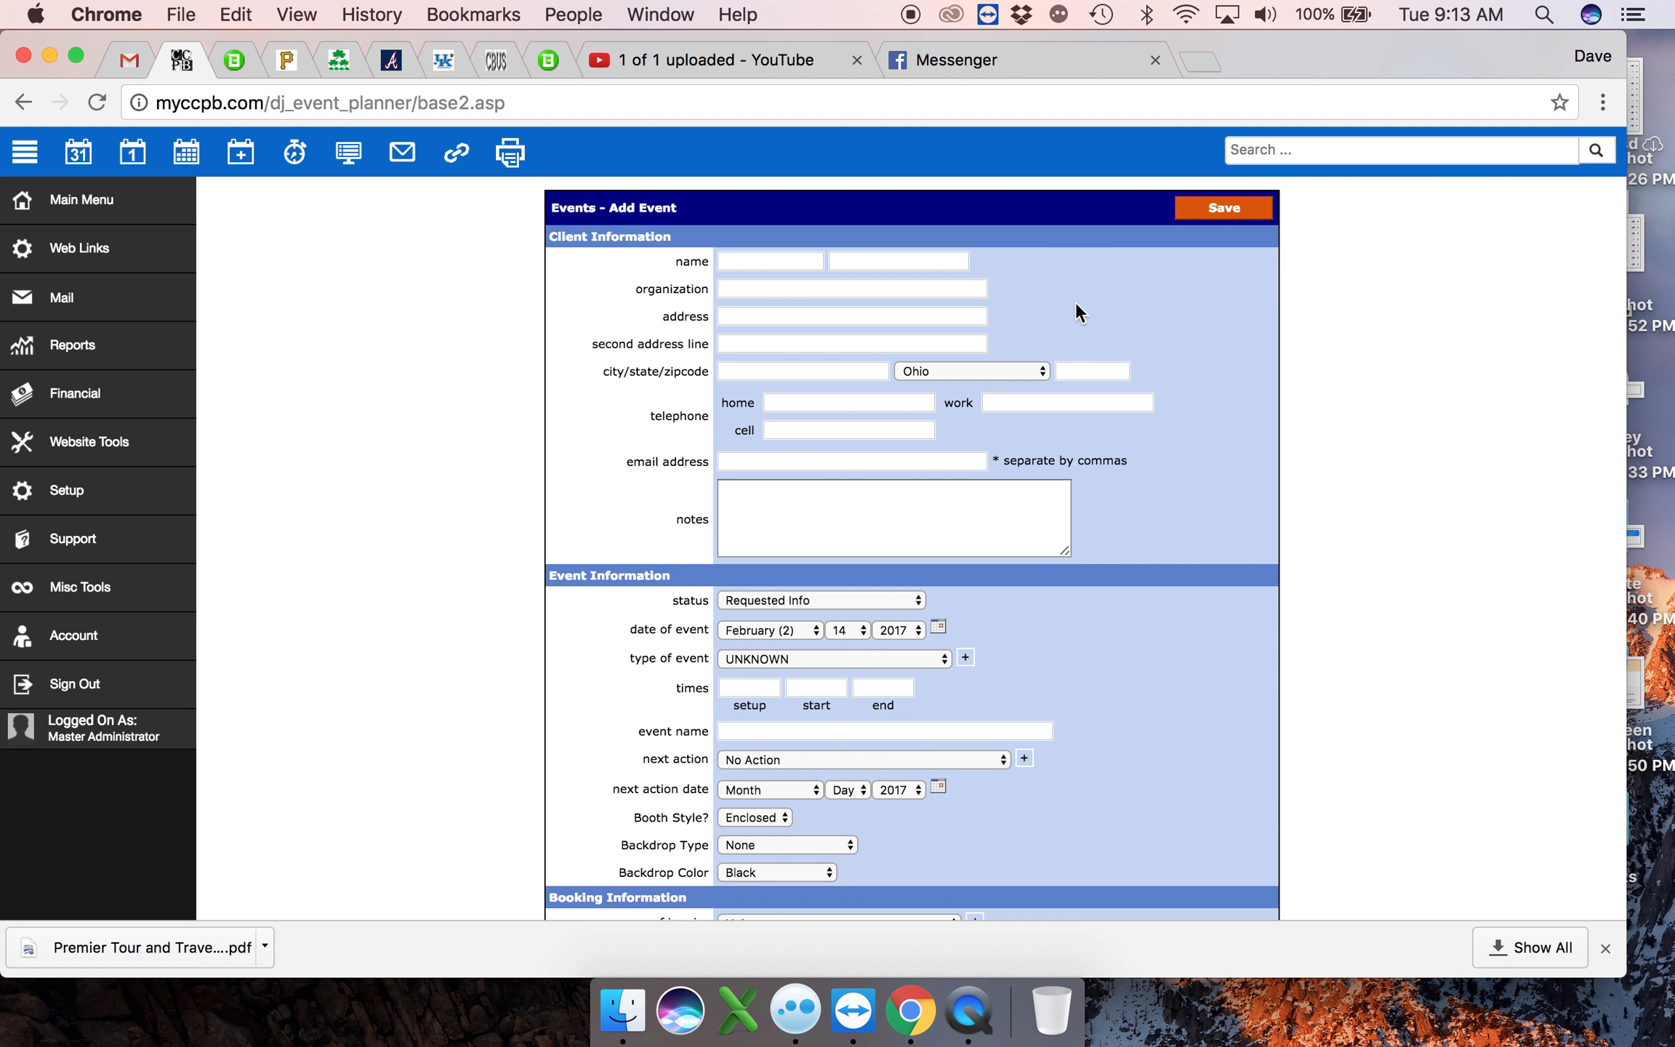
scroll(977, 286, "down", 5)
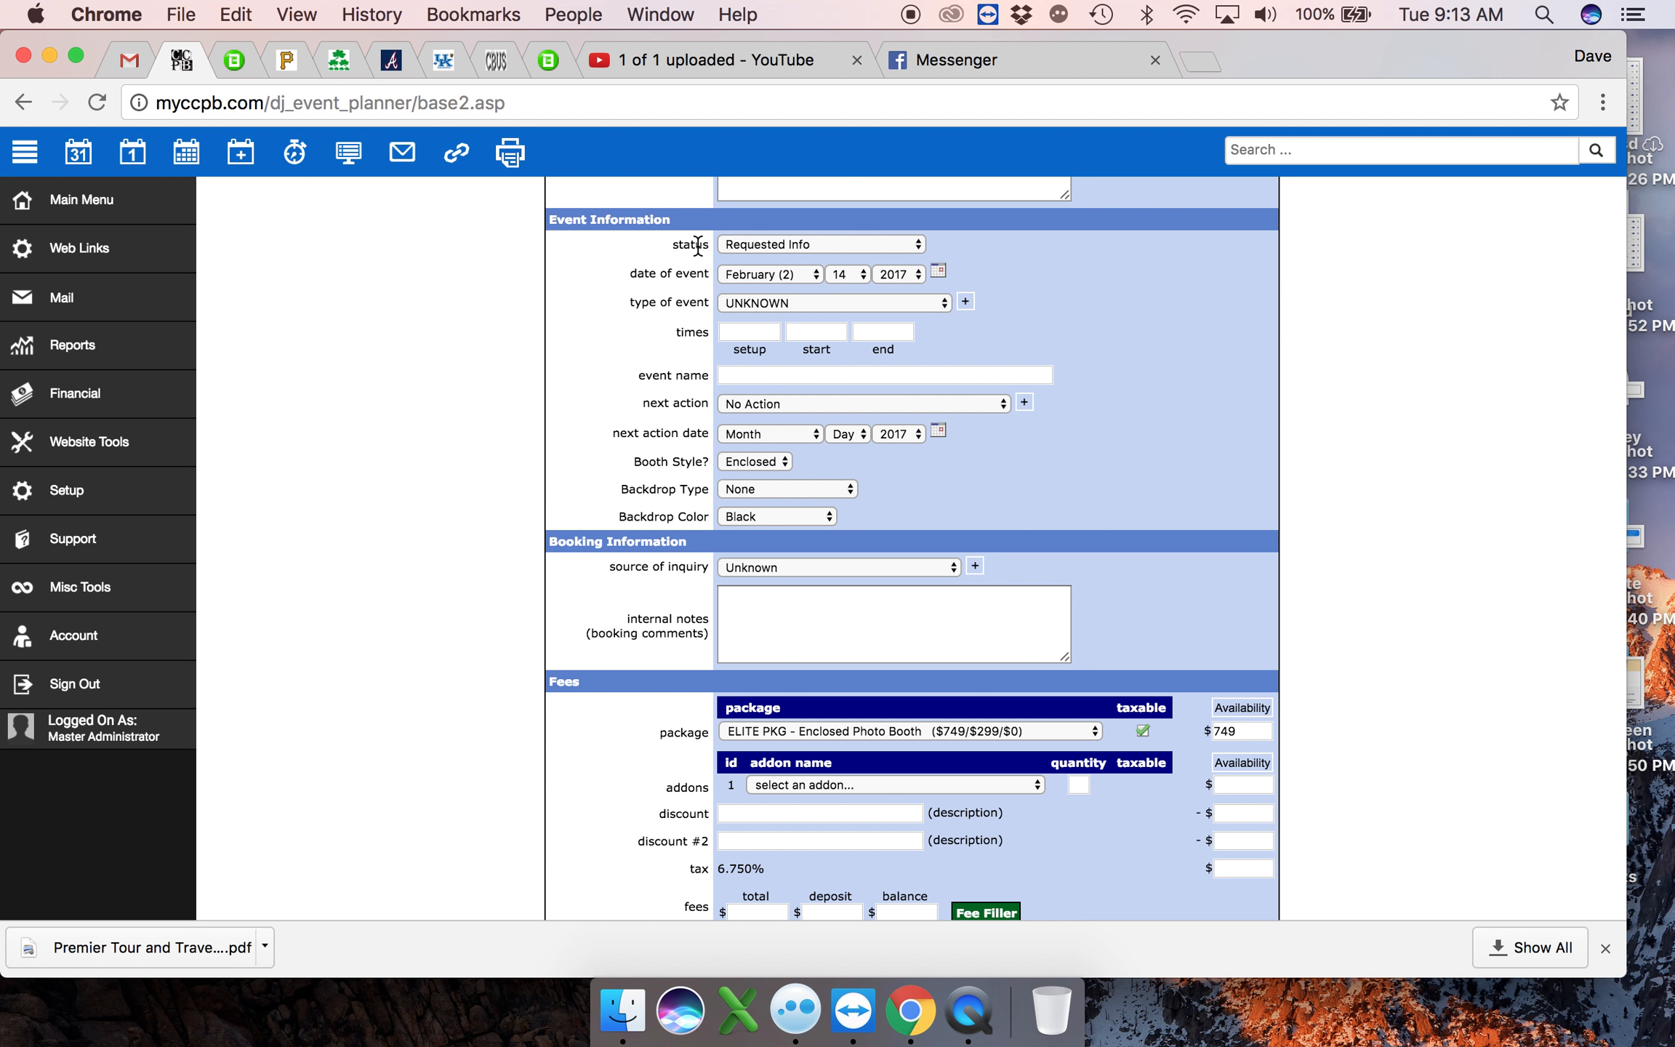
left_click(749, 245)
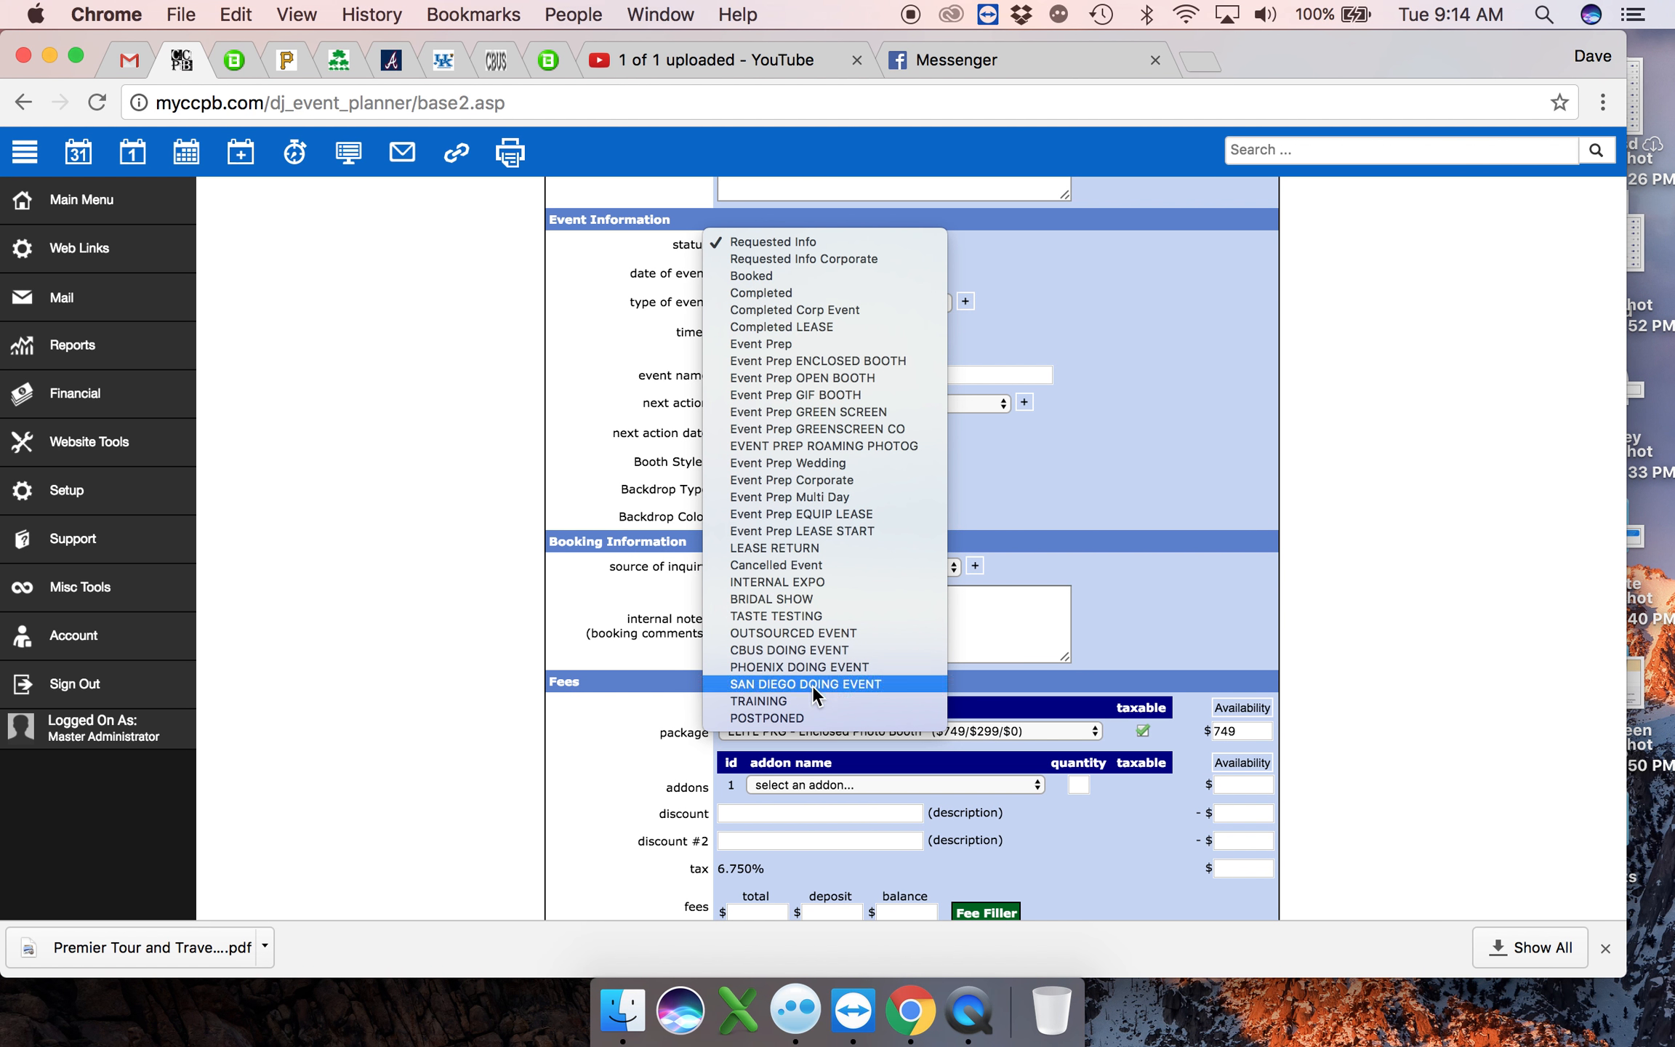
left_click(1153, 422)
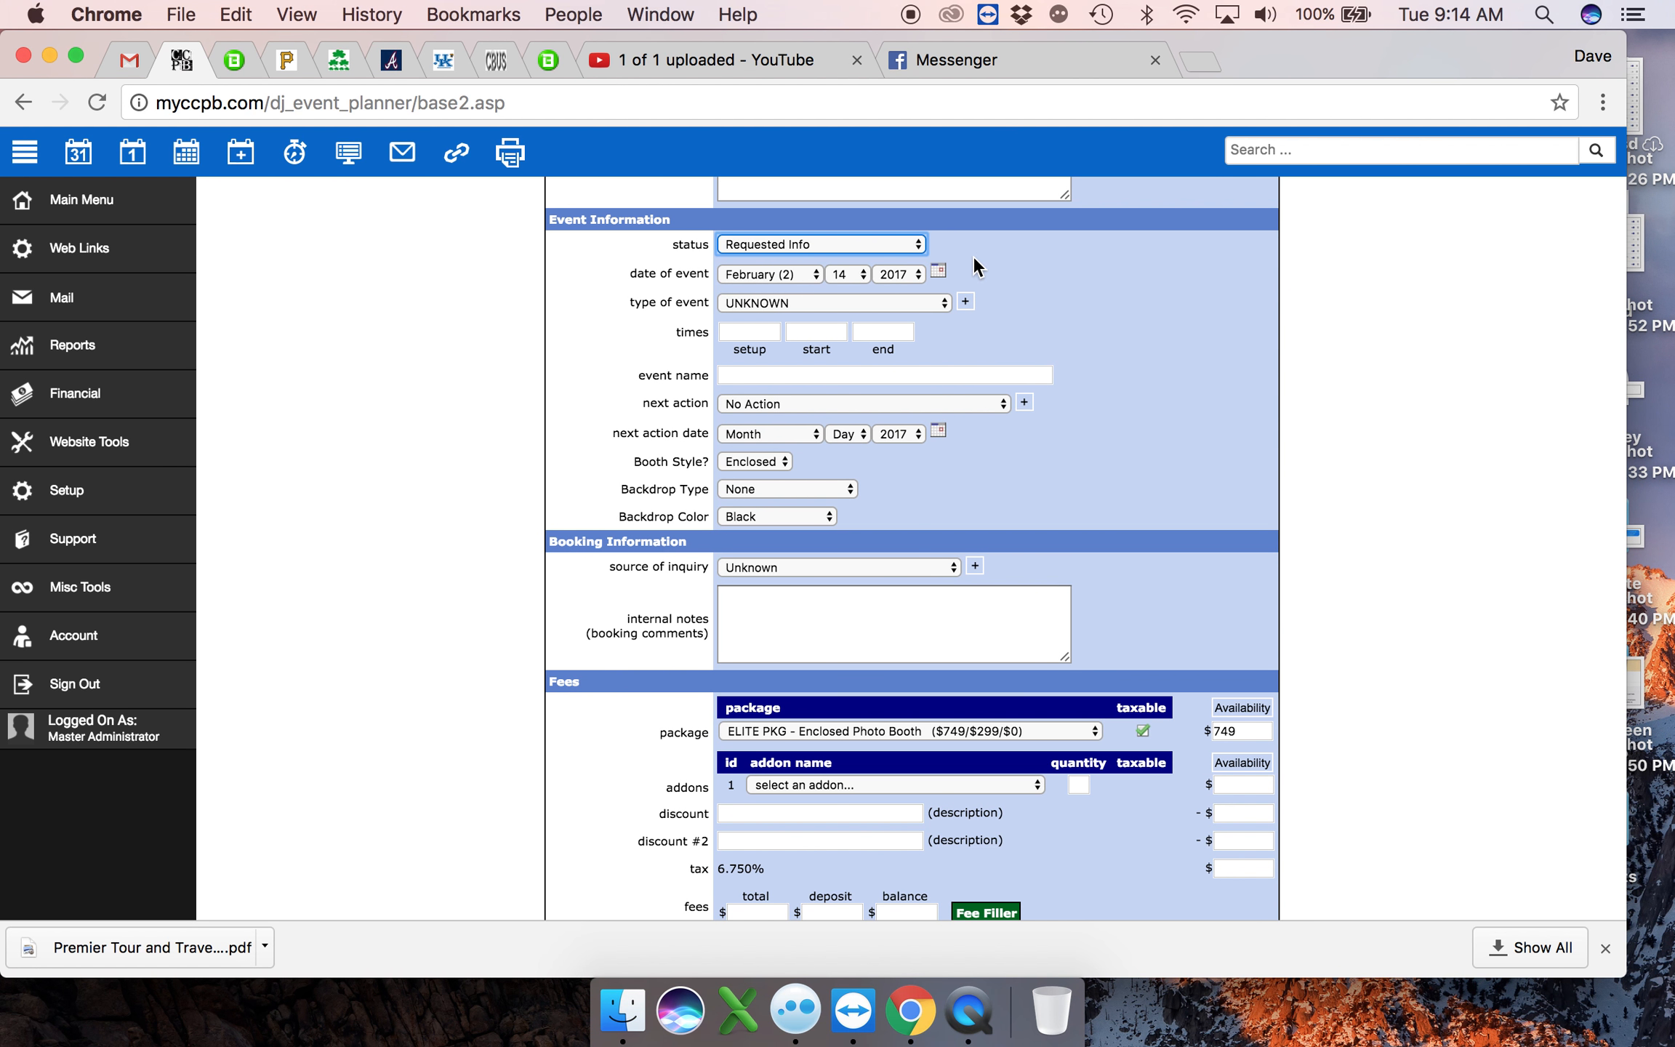
- Set the date of event to August 5, 2017 using the calendar picker
left_click(940, 273)
scroll(943, 280, "up", 5)
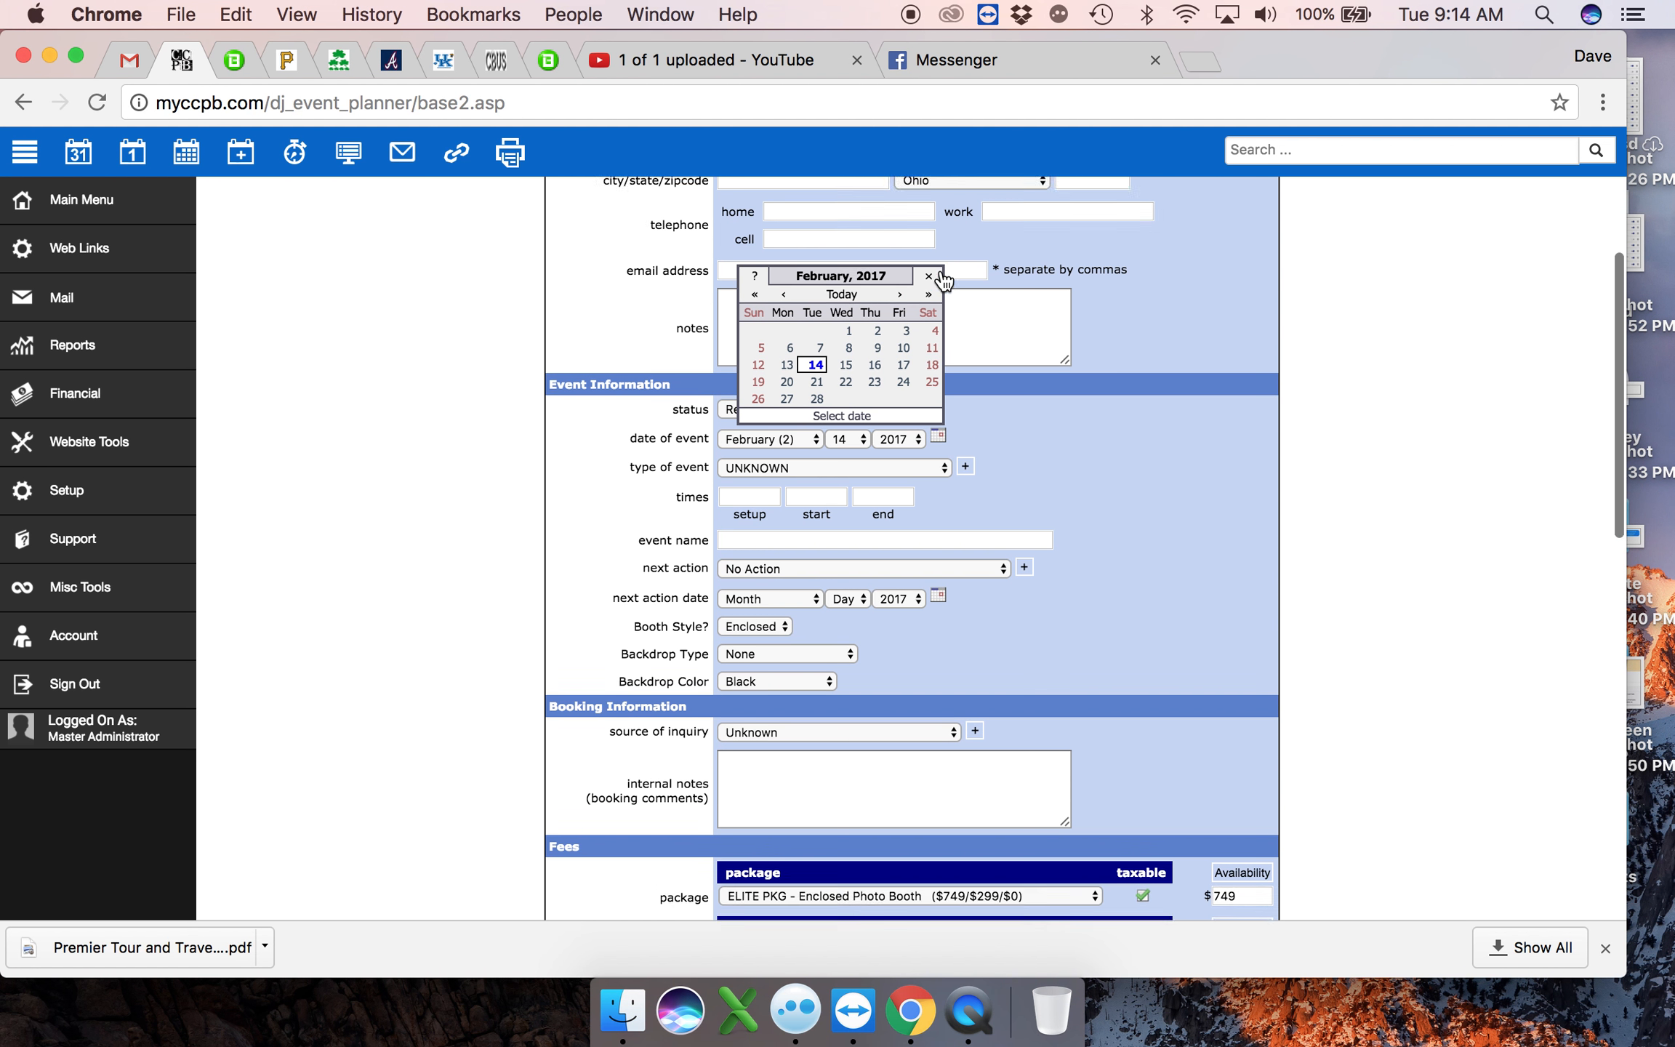
left_click(900, 325)
left_click(900, 326)
left_click(900, 326)
left_click(921, 326)
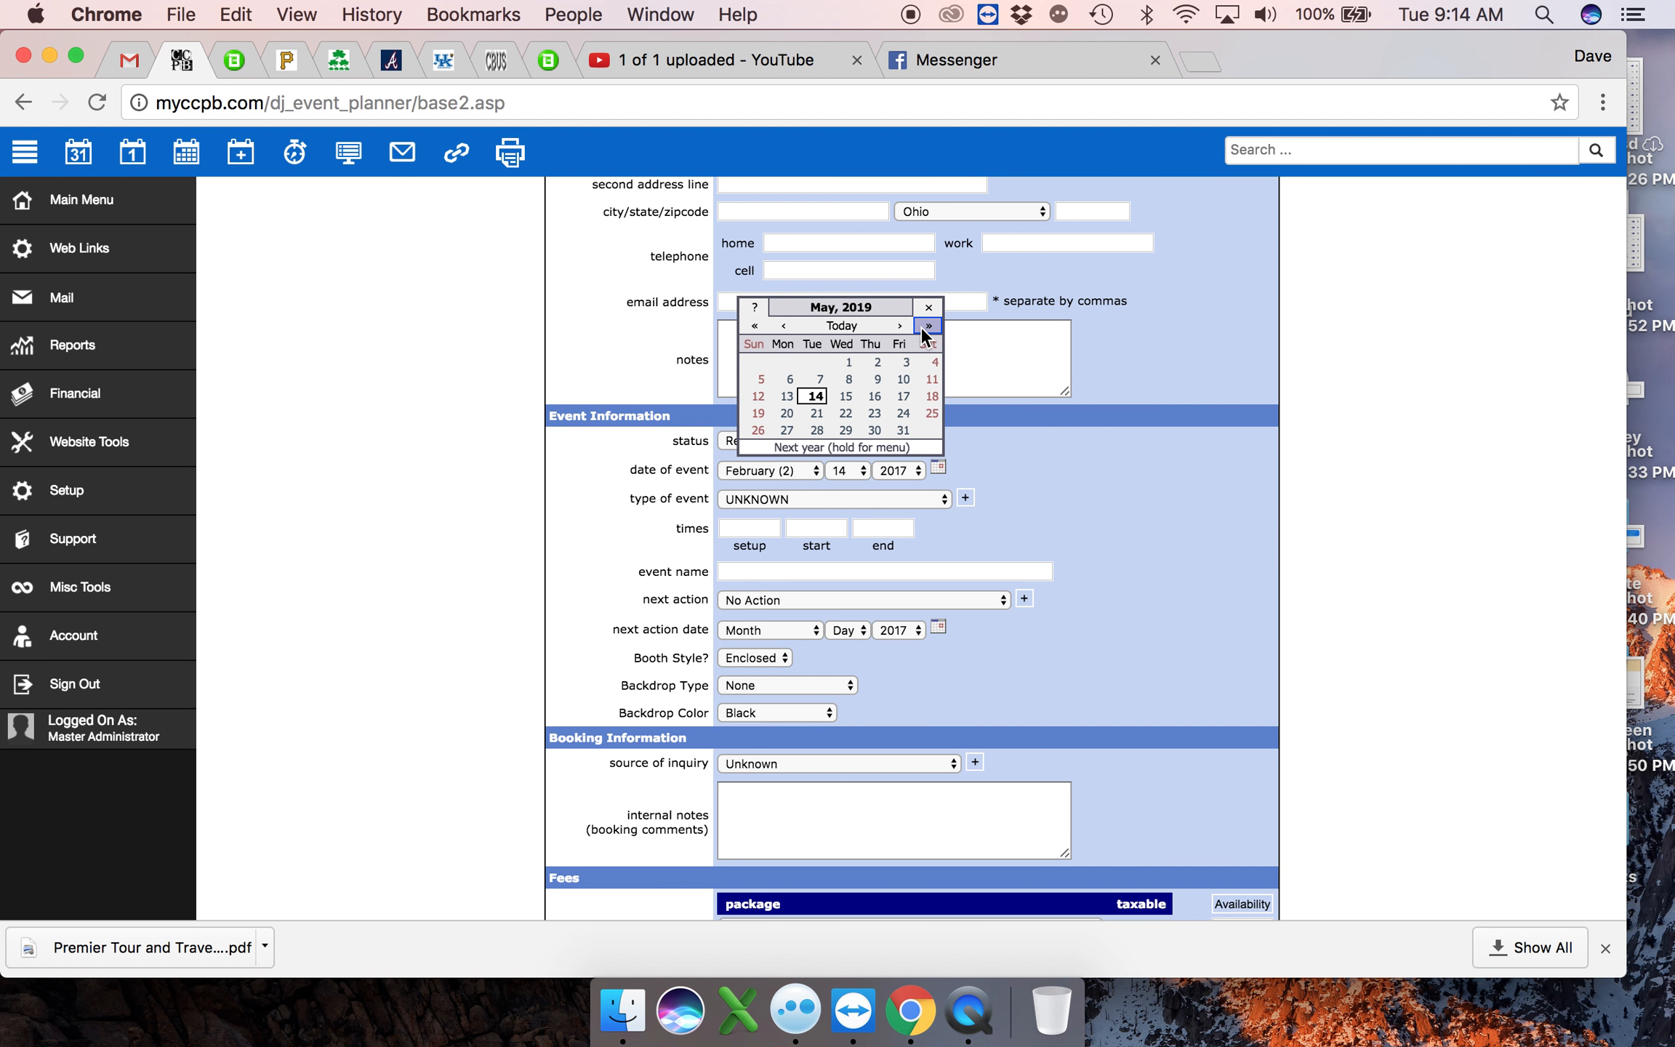
left_click(754, 327)
left_click(899, 325)
left_click(899, 325)
left_click(899, 326)
left_click(920, 363)
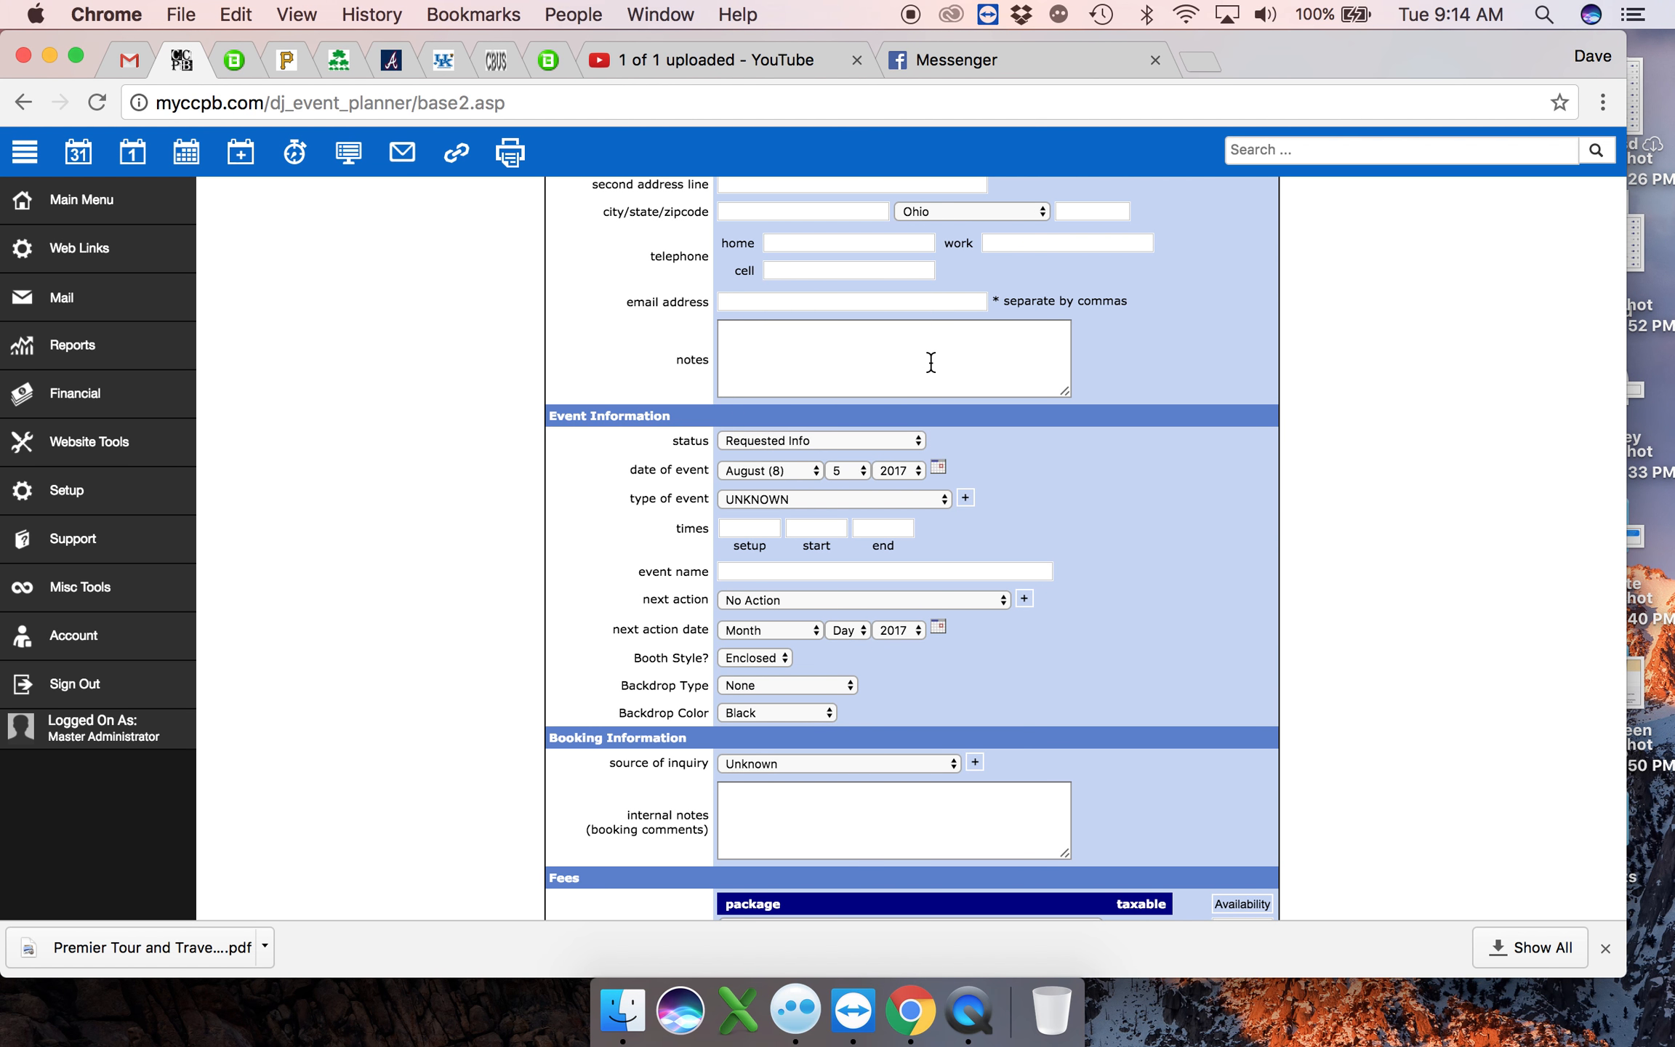
- Set the type of event to Bar Mitzvah
scroll(921, 371, "down", 1)
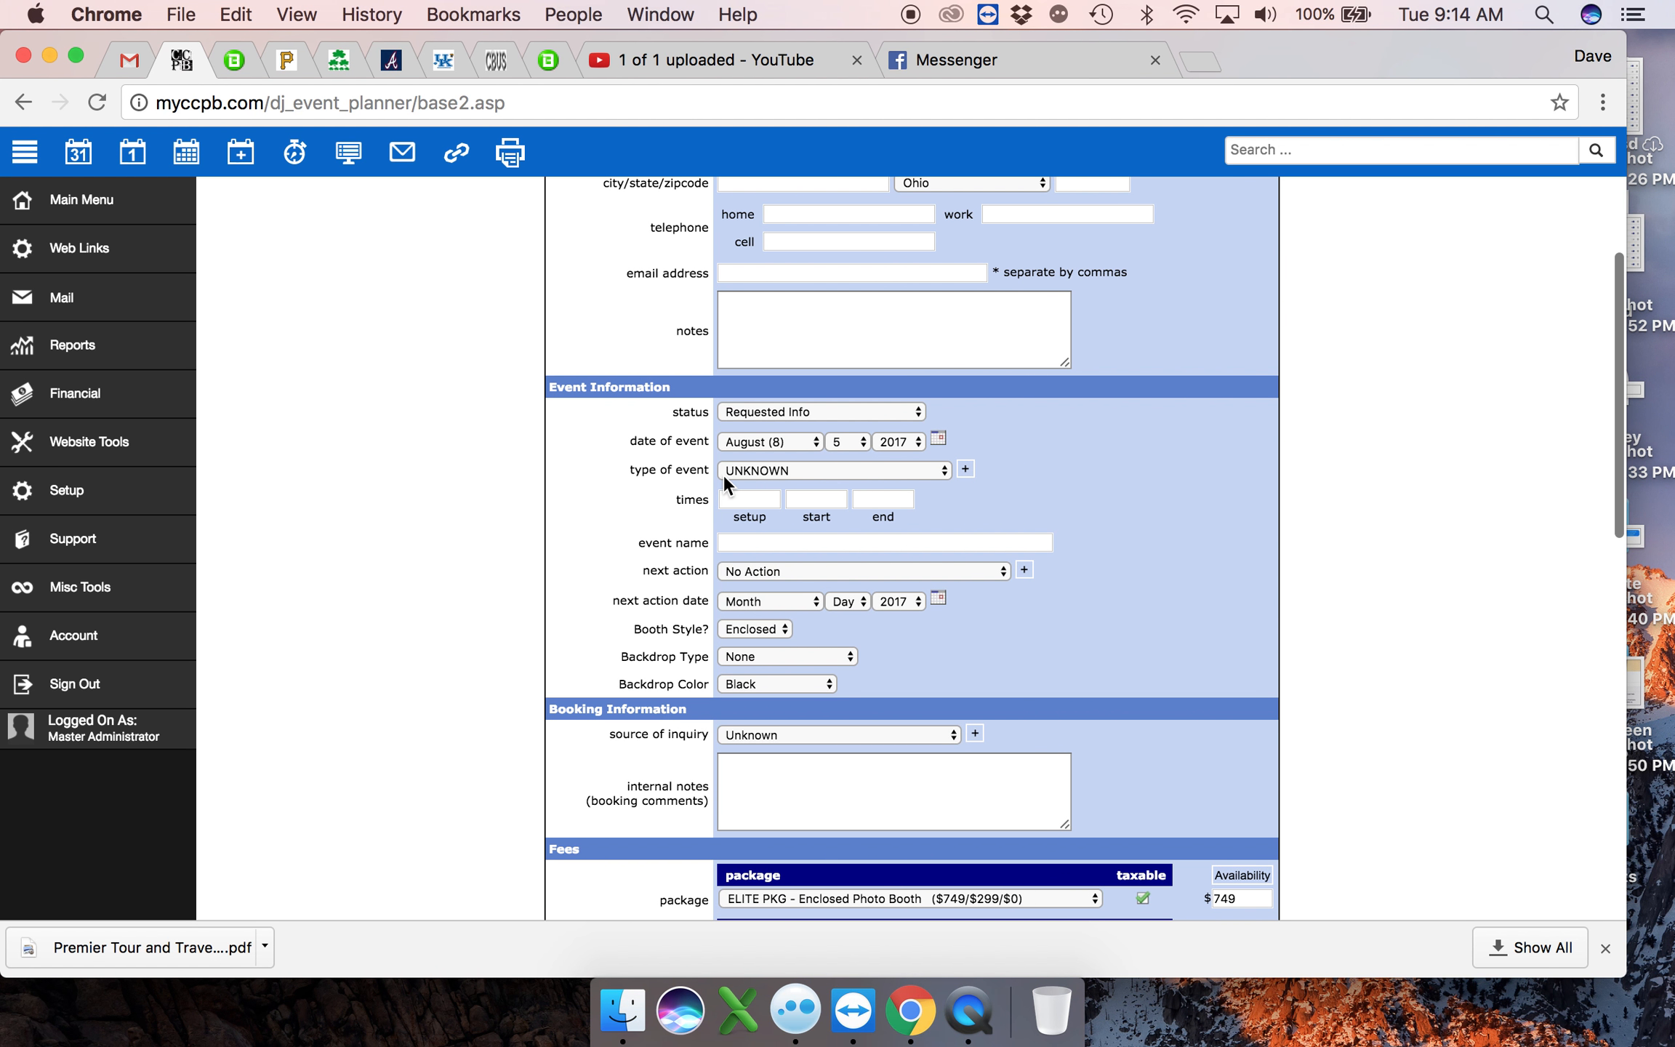
left_click(760, 471)
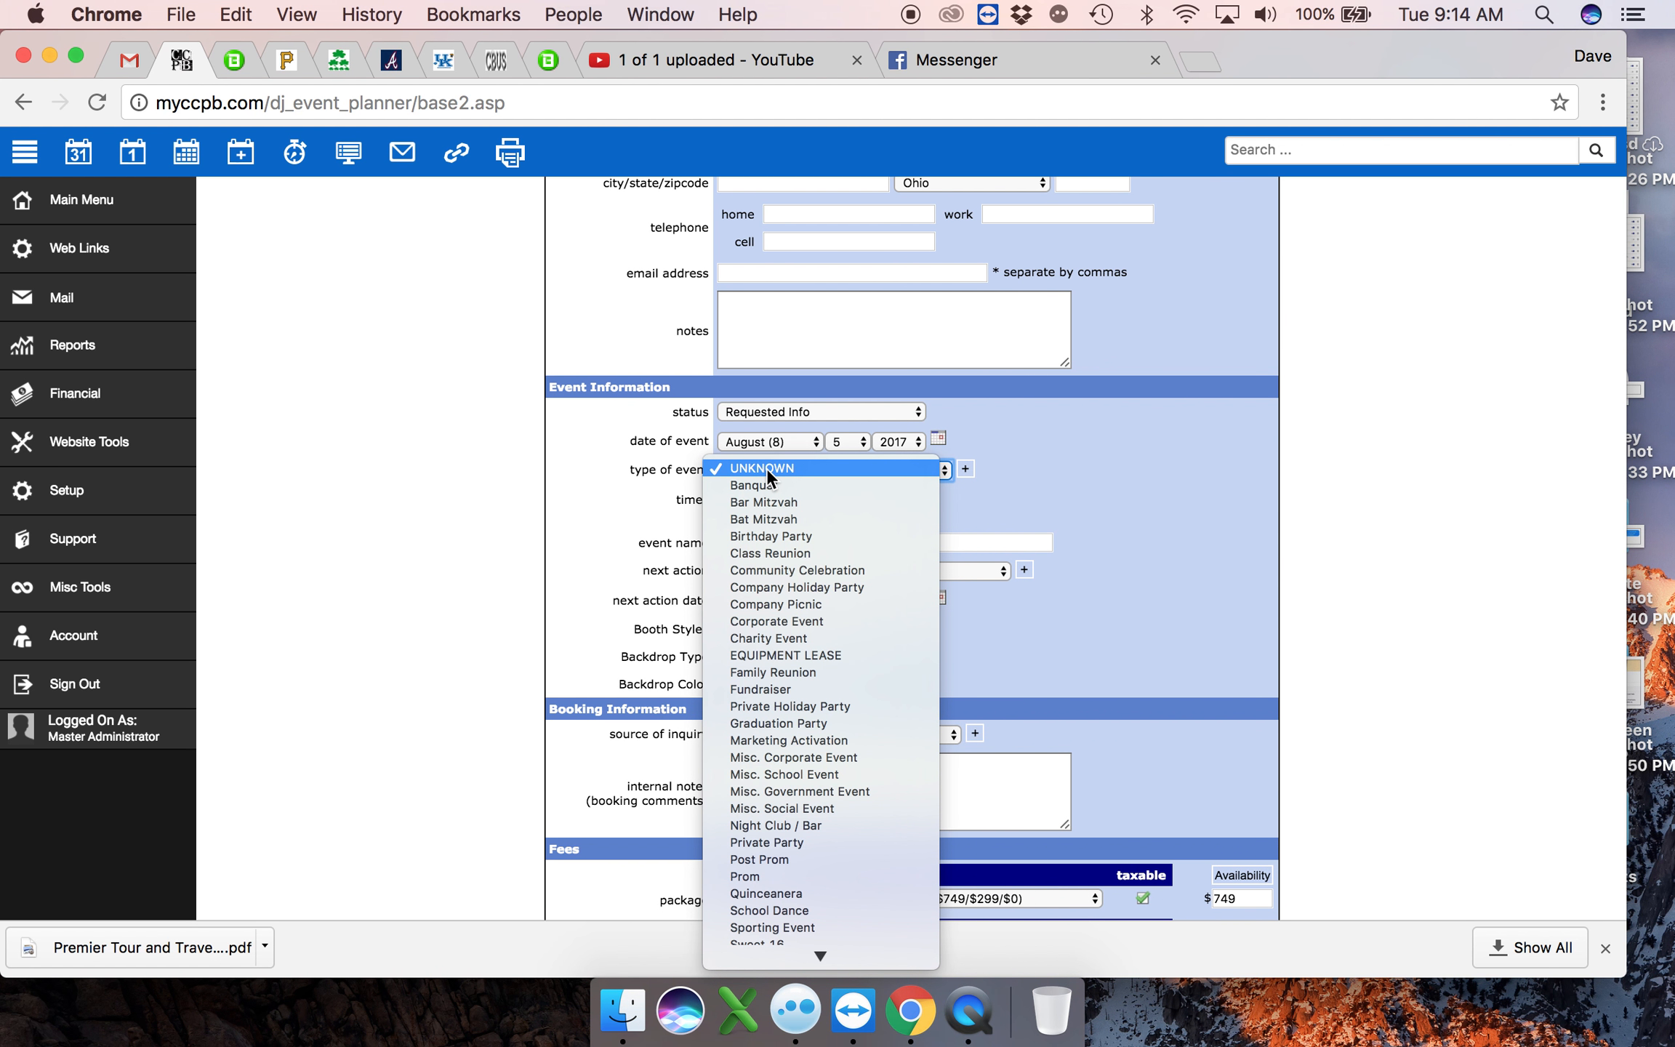
scroll(841, 703, "down", 1)
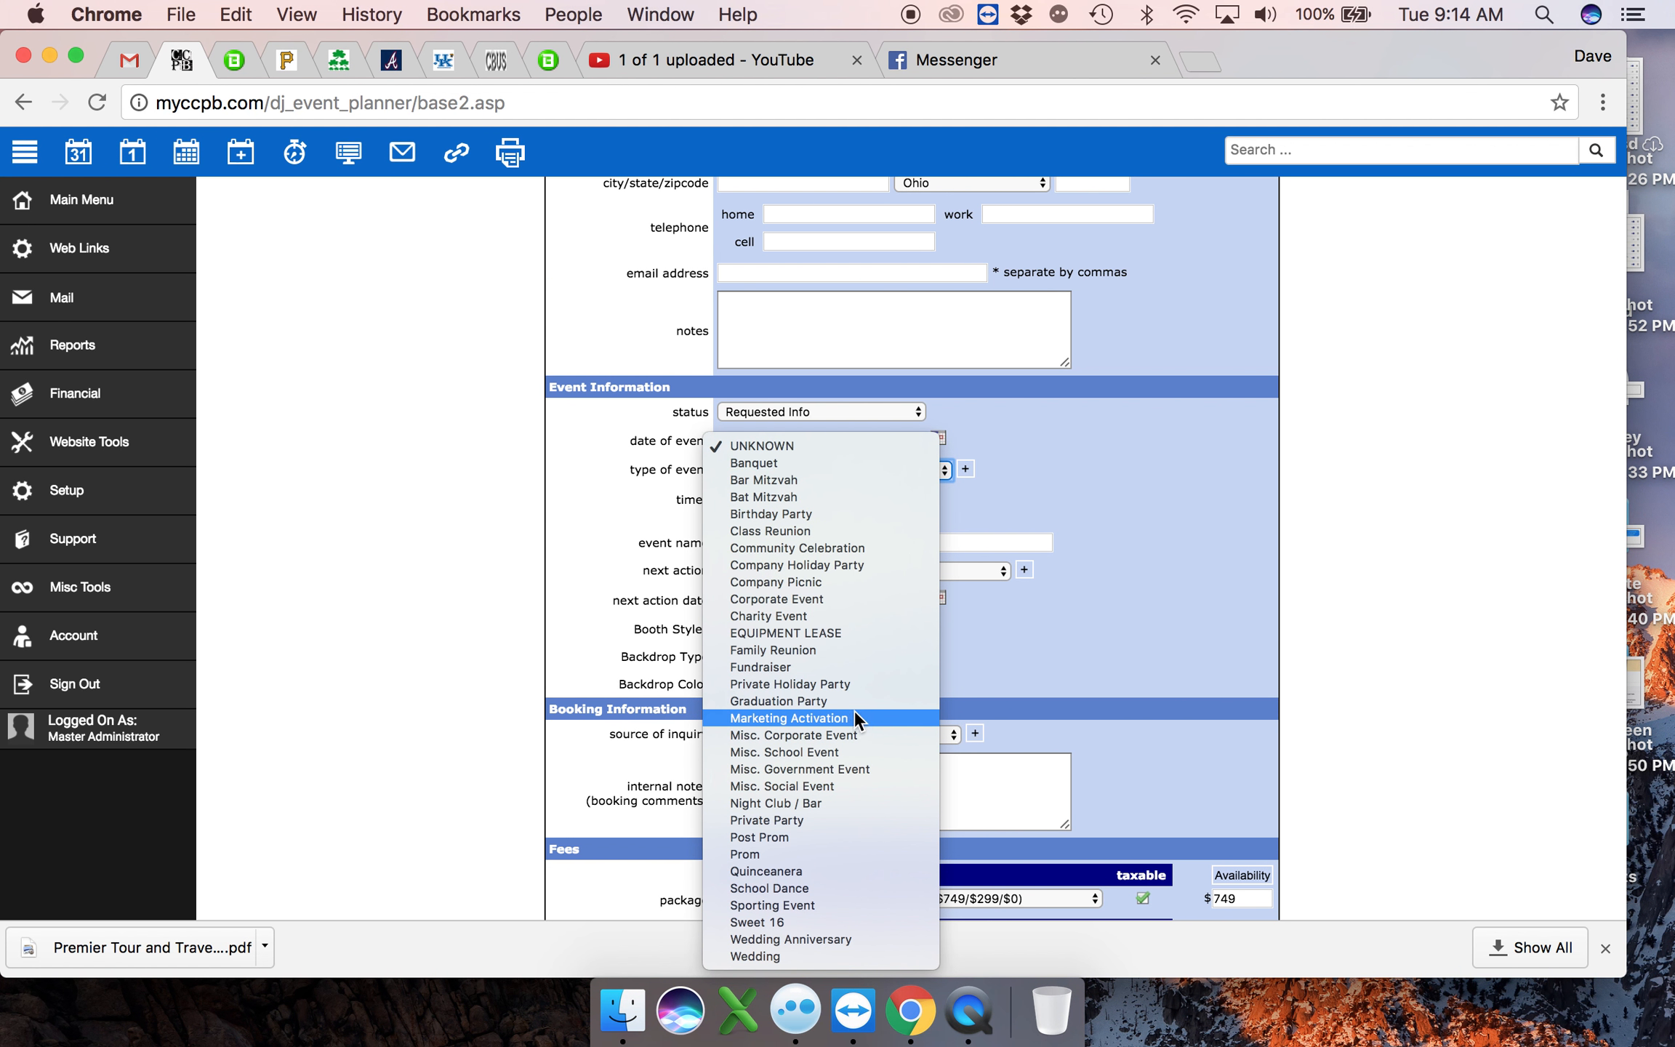
left_click(784, 480)
- Enter the event times as 4 for setup, 6 for start and 9 for end
left_click(732, 497)
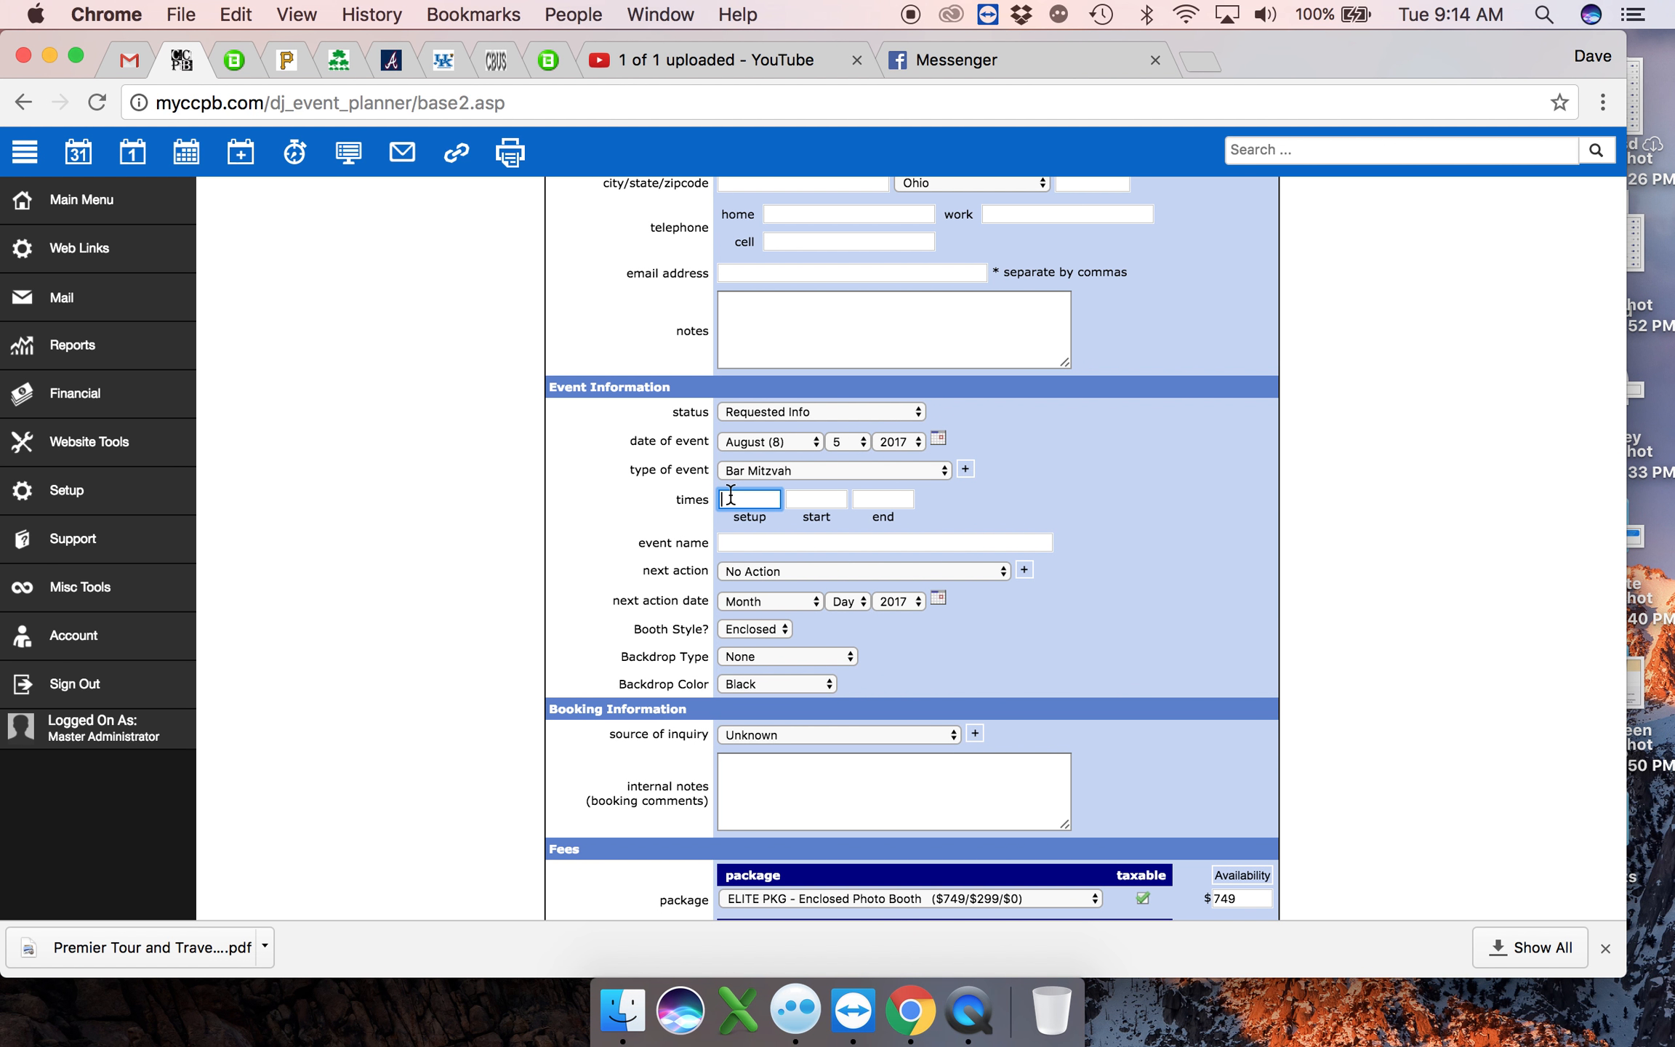
type("4")
key("Tab")
type("6")
key("Tab")
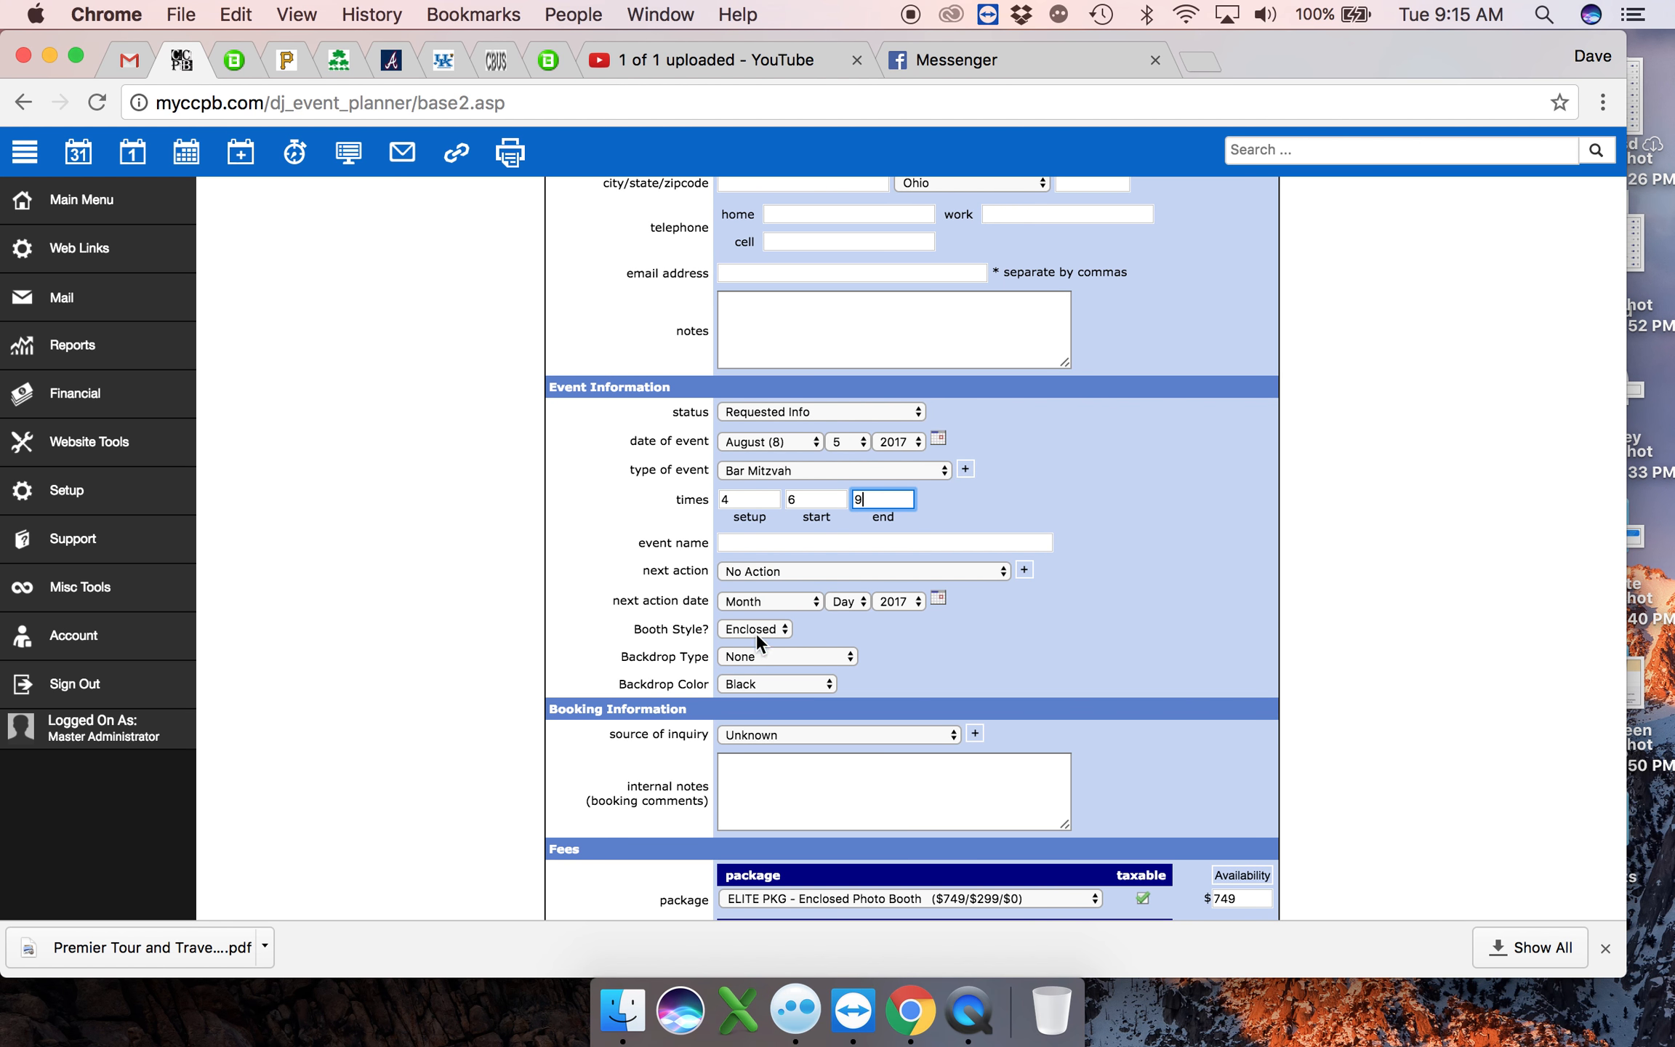
- Review the available choices for booth style, backdrop type and backdrop color without changing them
left_click_drag(634, 630, 887, 692)
left_click(887, 692)
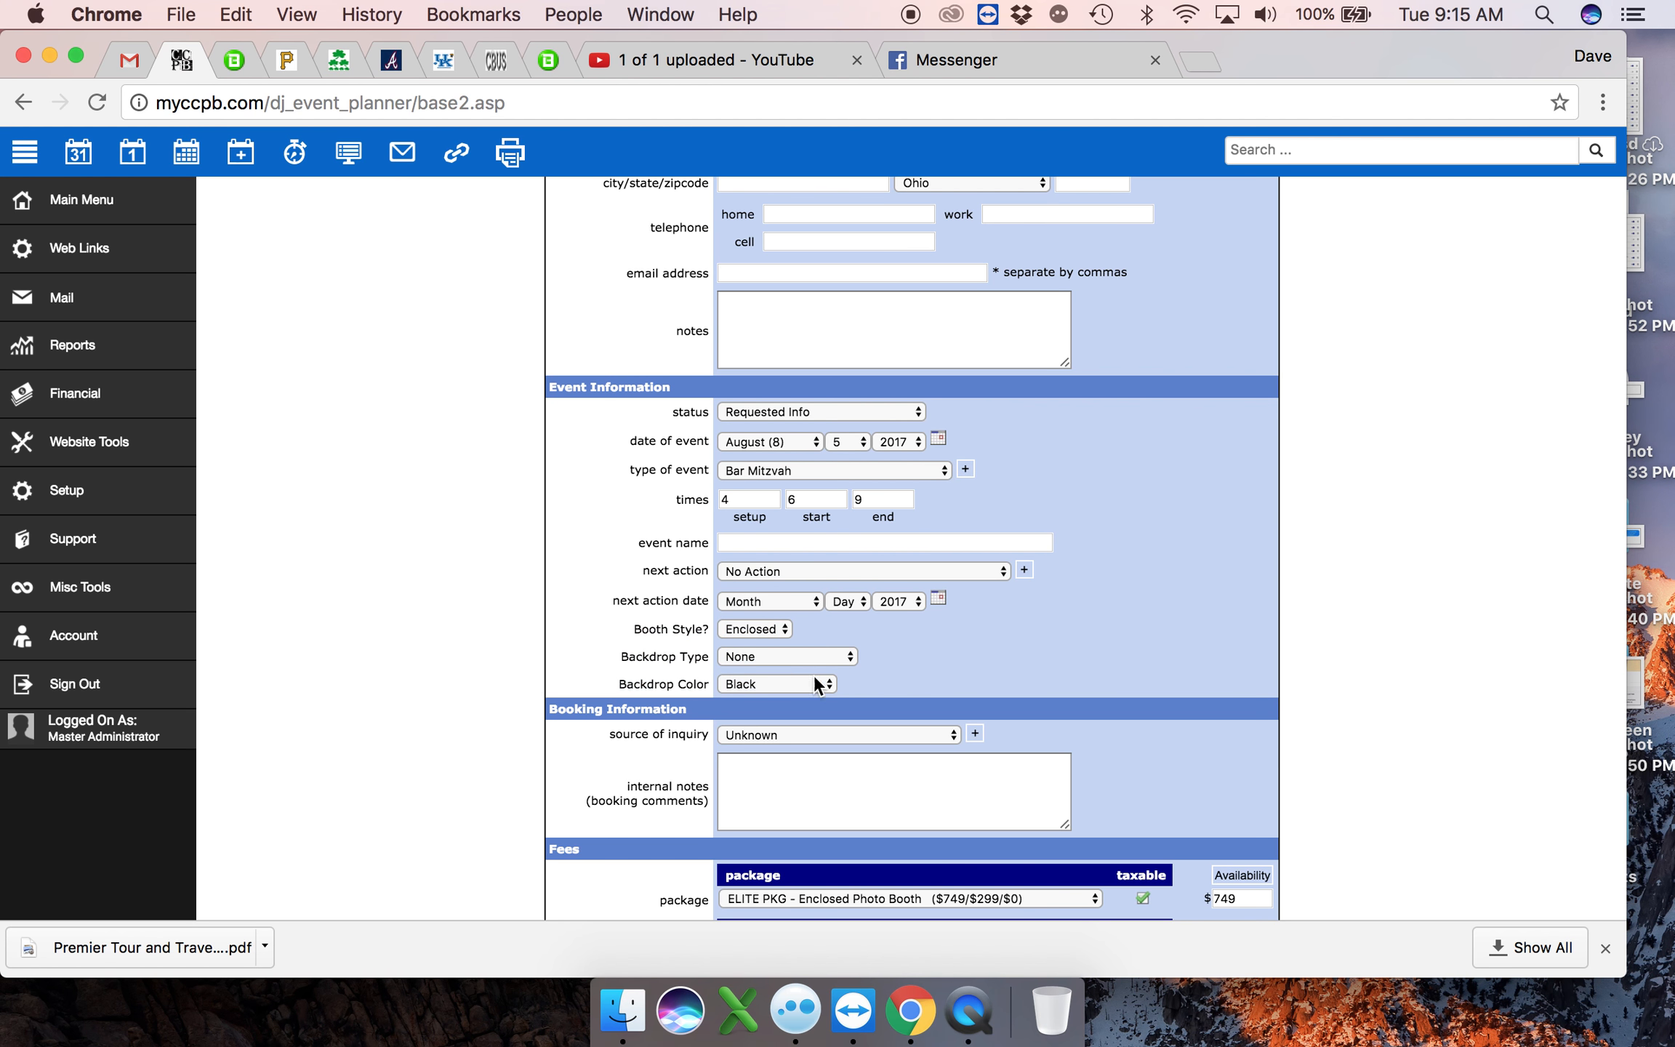
left_click(769, 628)
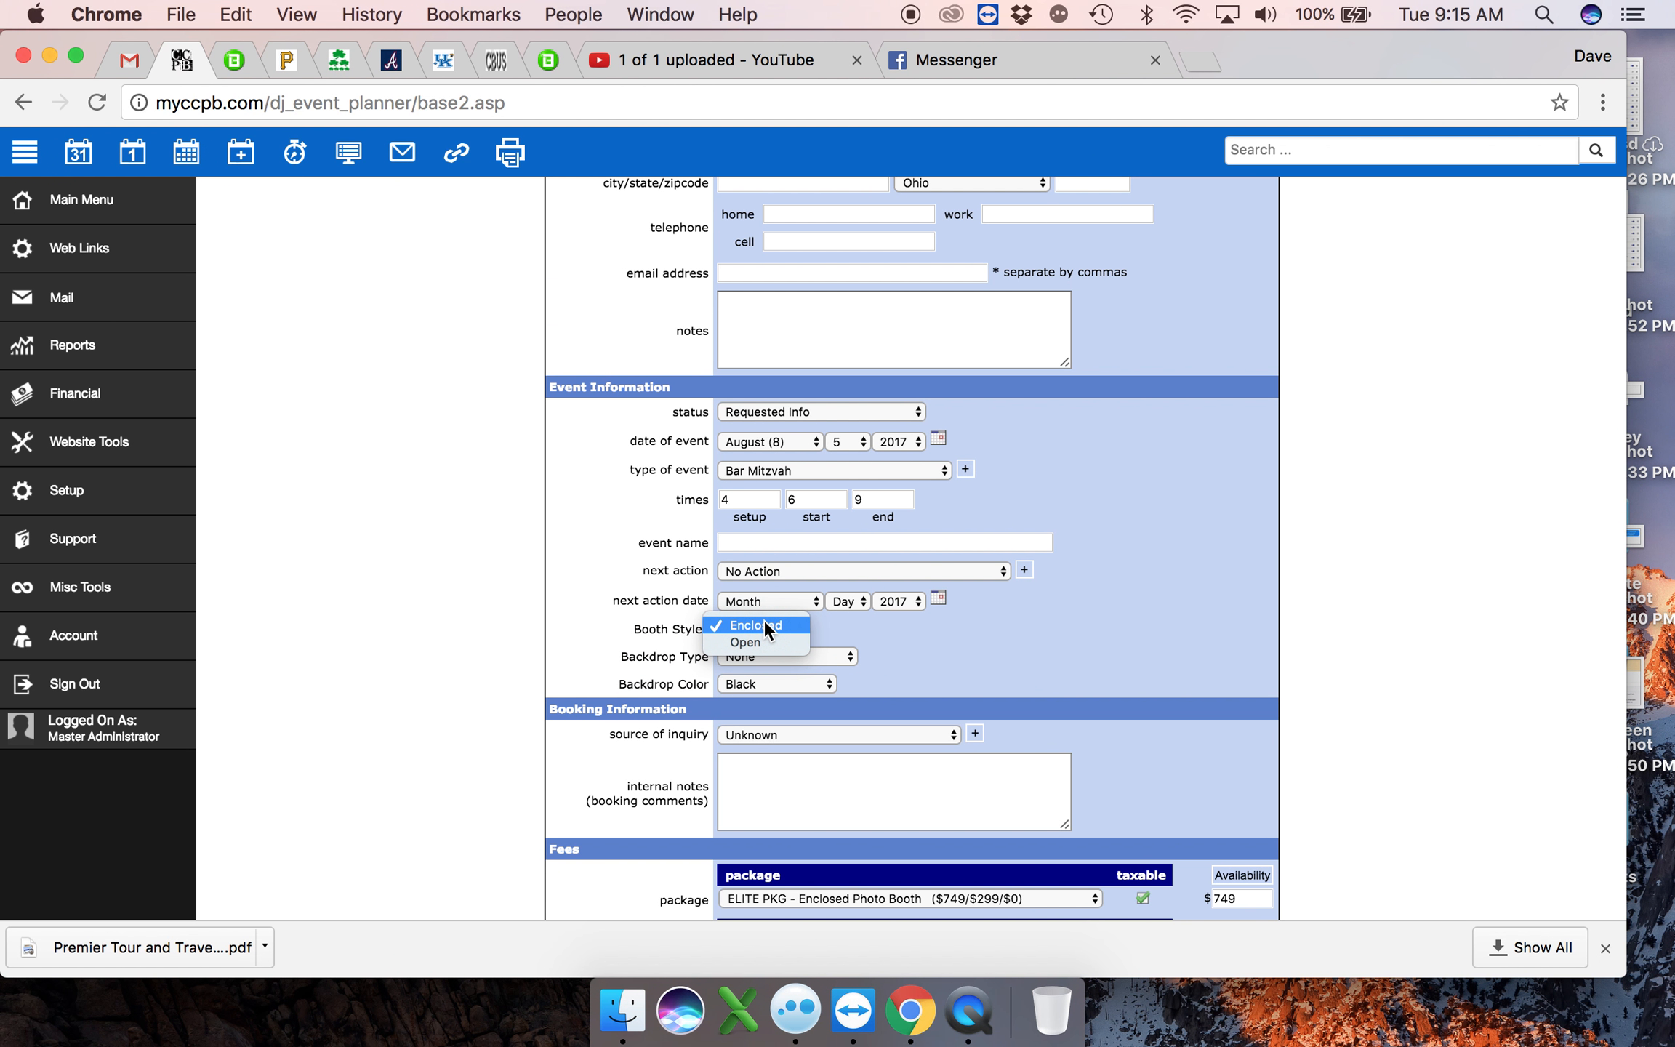
left_click(869, 645)
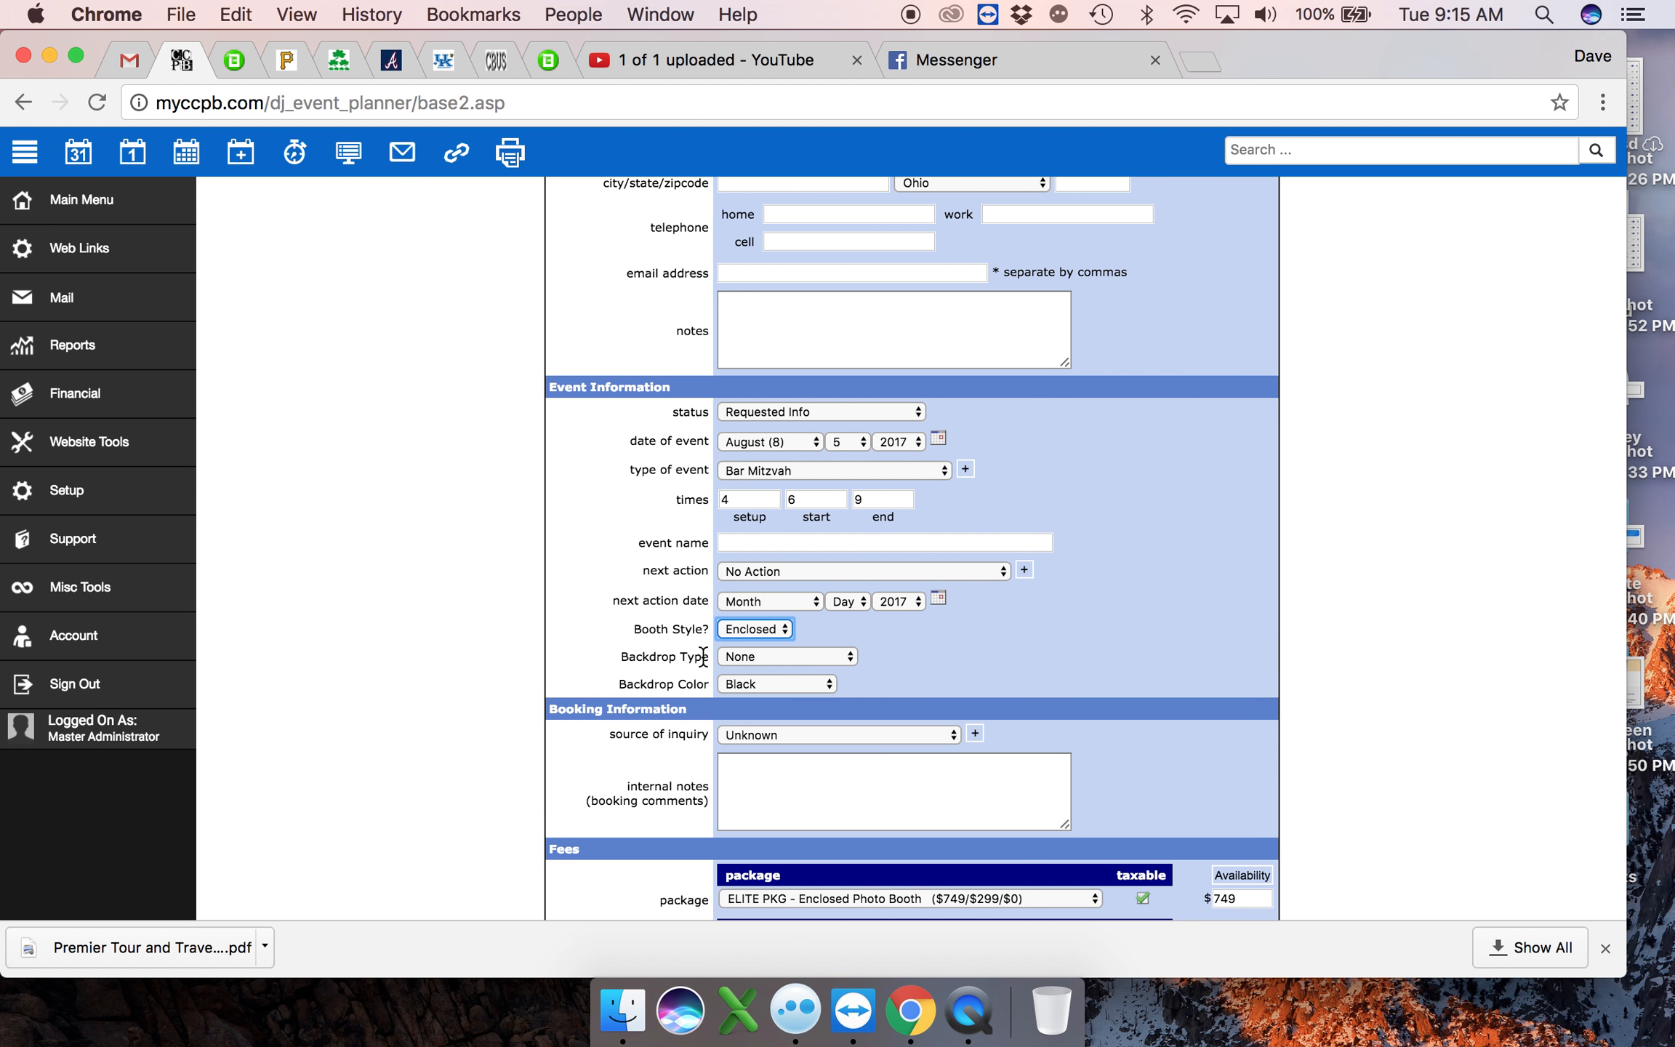
left_click(738, 656)
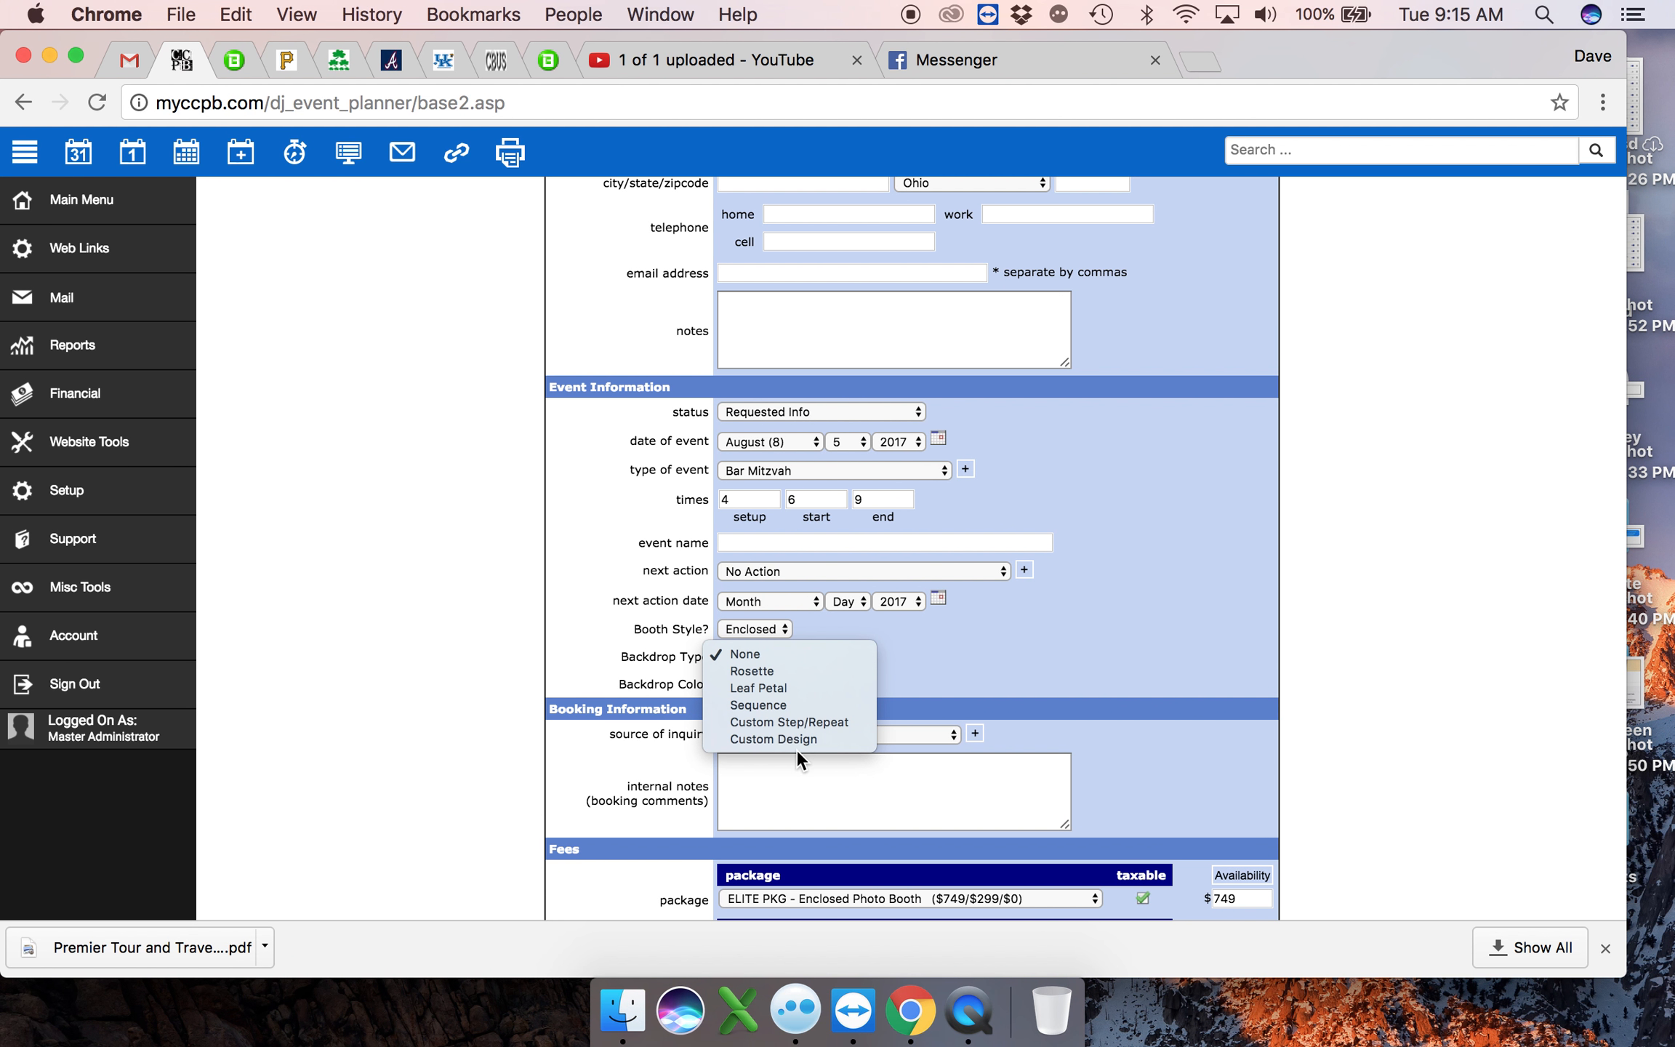
left_click(945, 662)
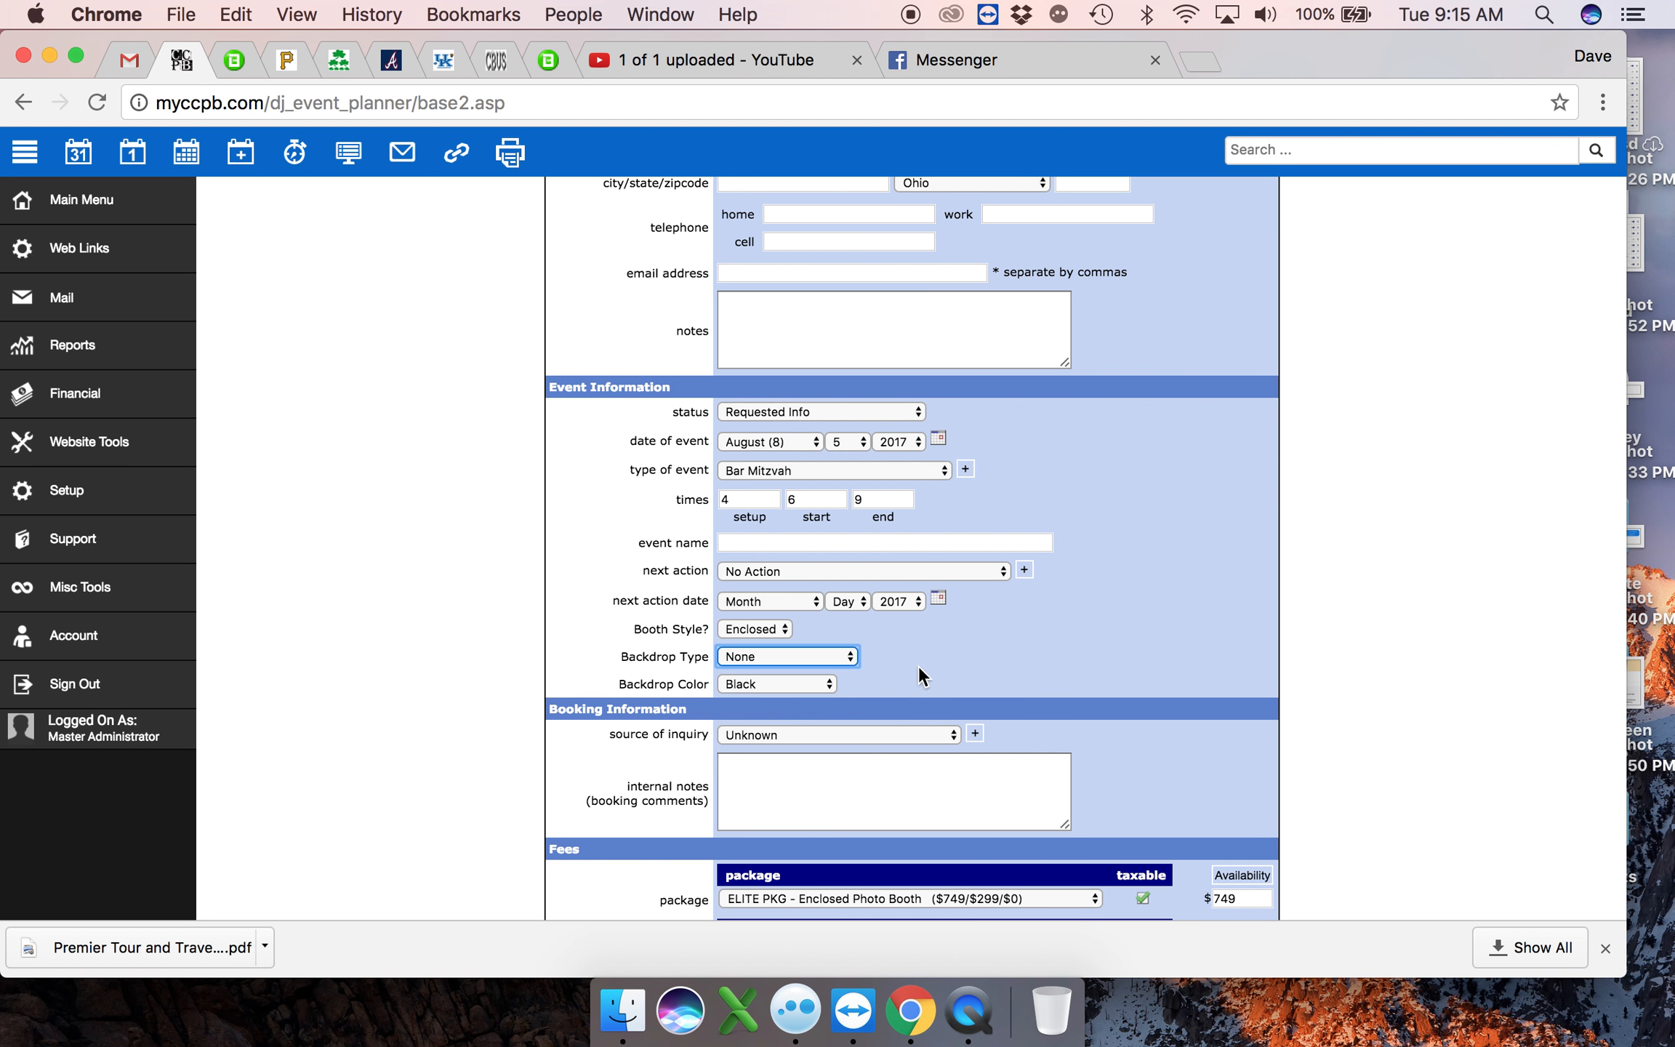
left_click(789, 686)
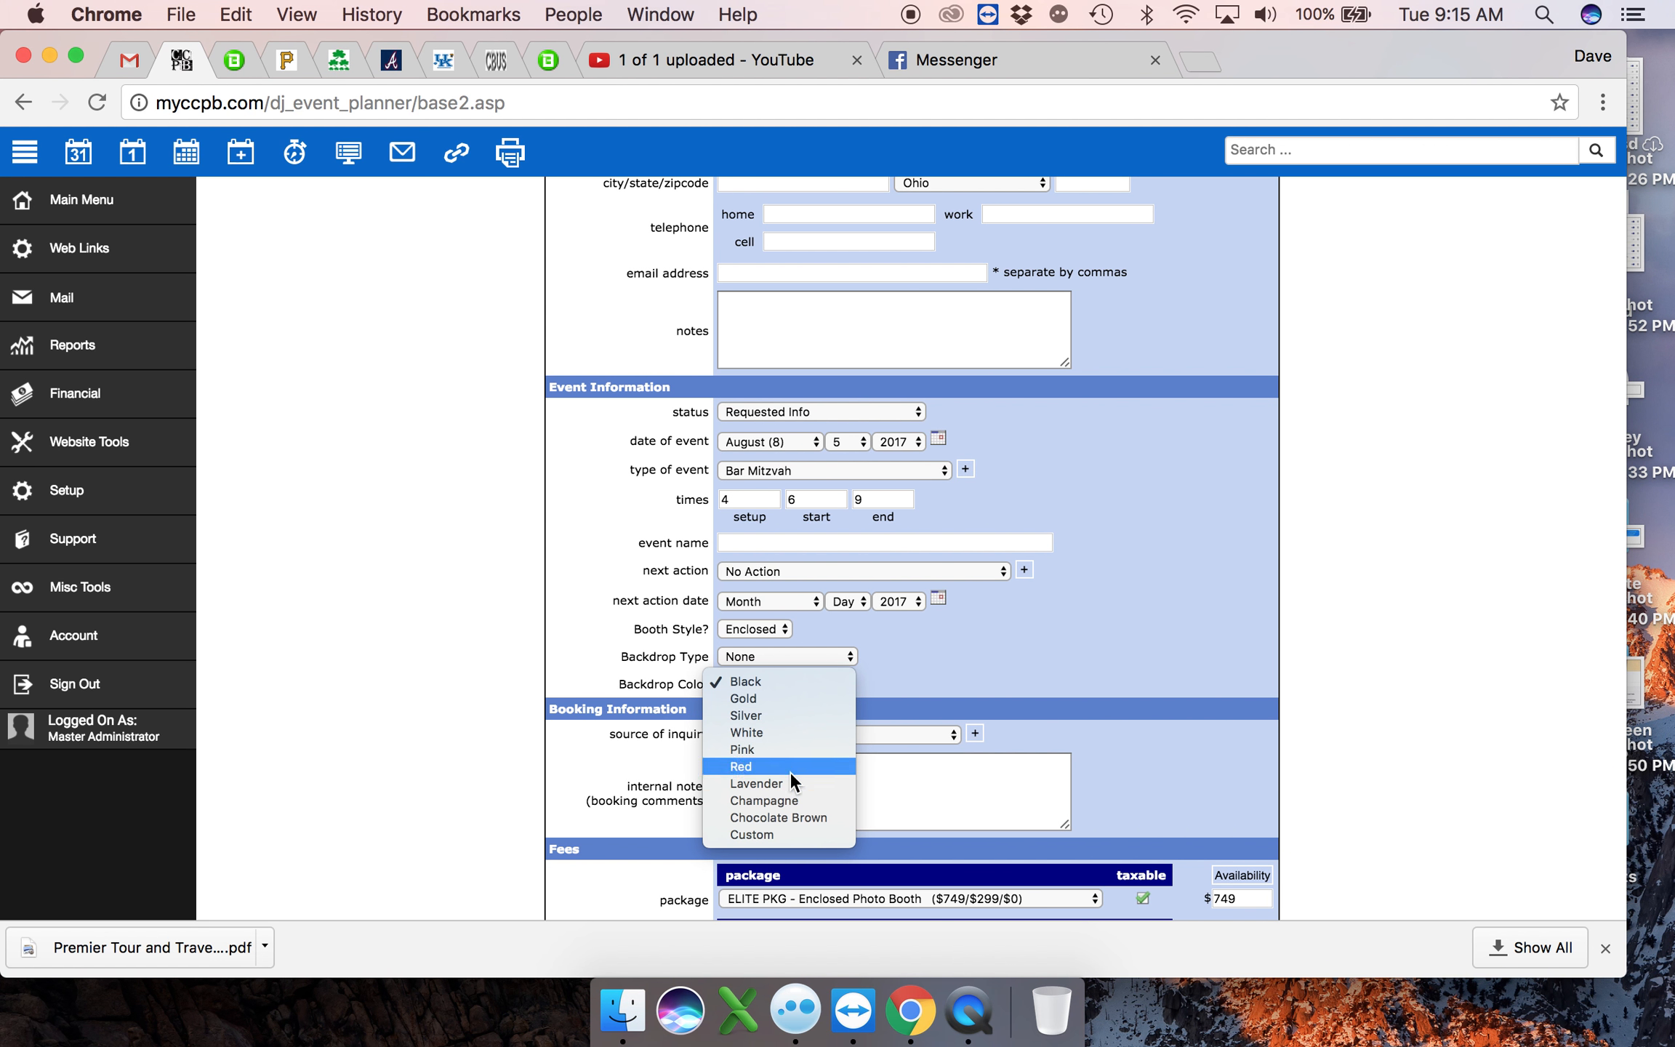
left_click(795, 678)
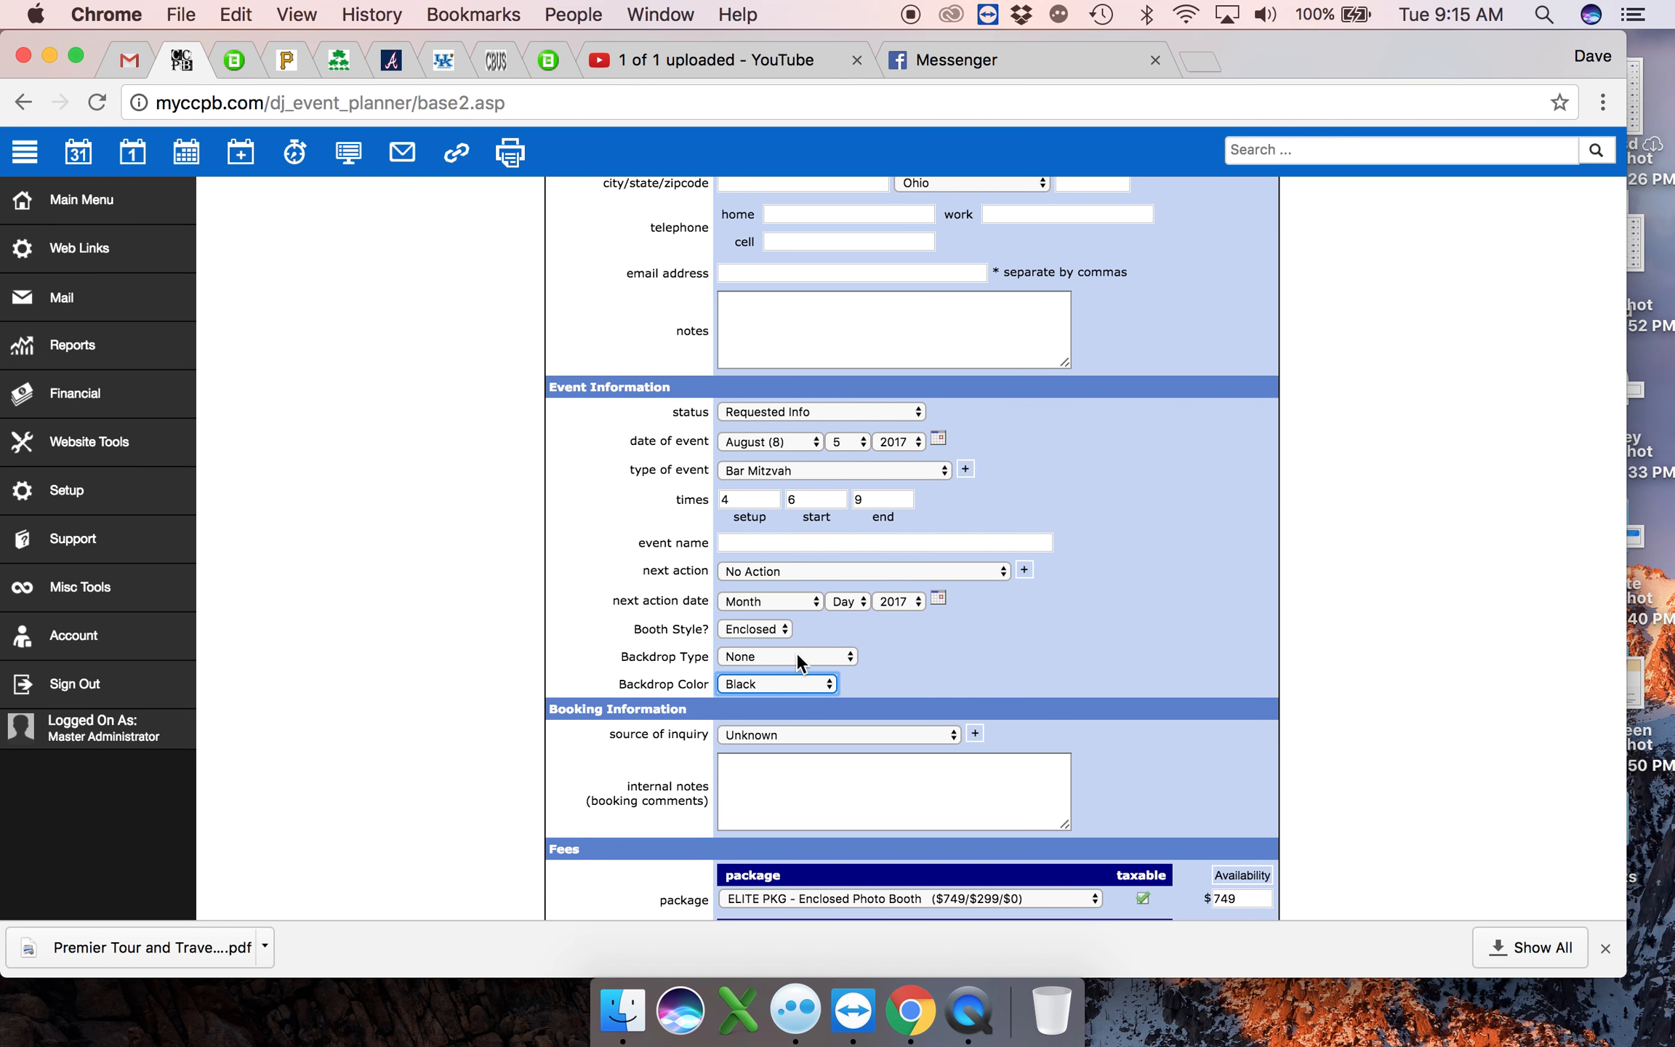
- Select the BASIC PKG - OPEN Booth ($649/$299/$0) package in the fees section
scroll(724, 657, "down", 6)
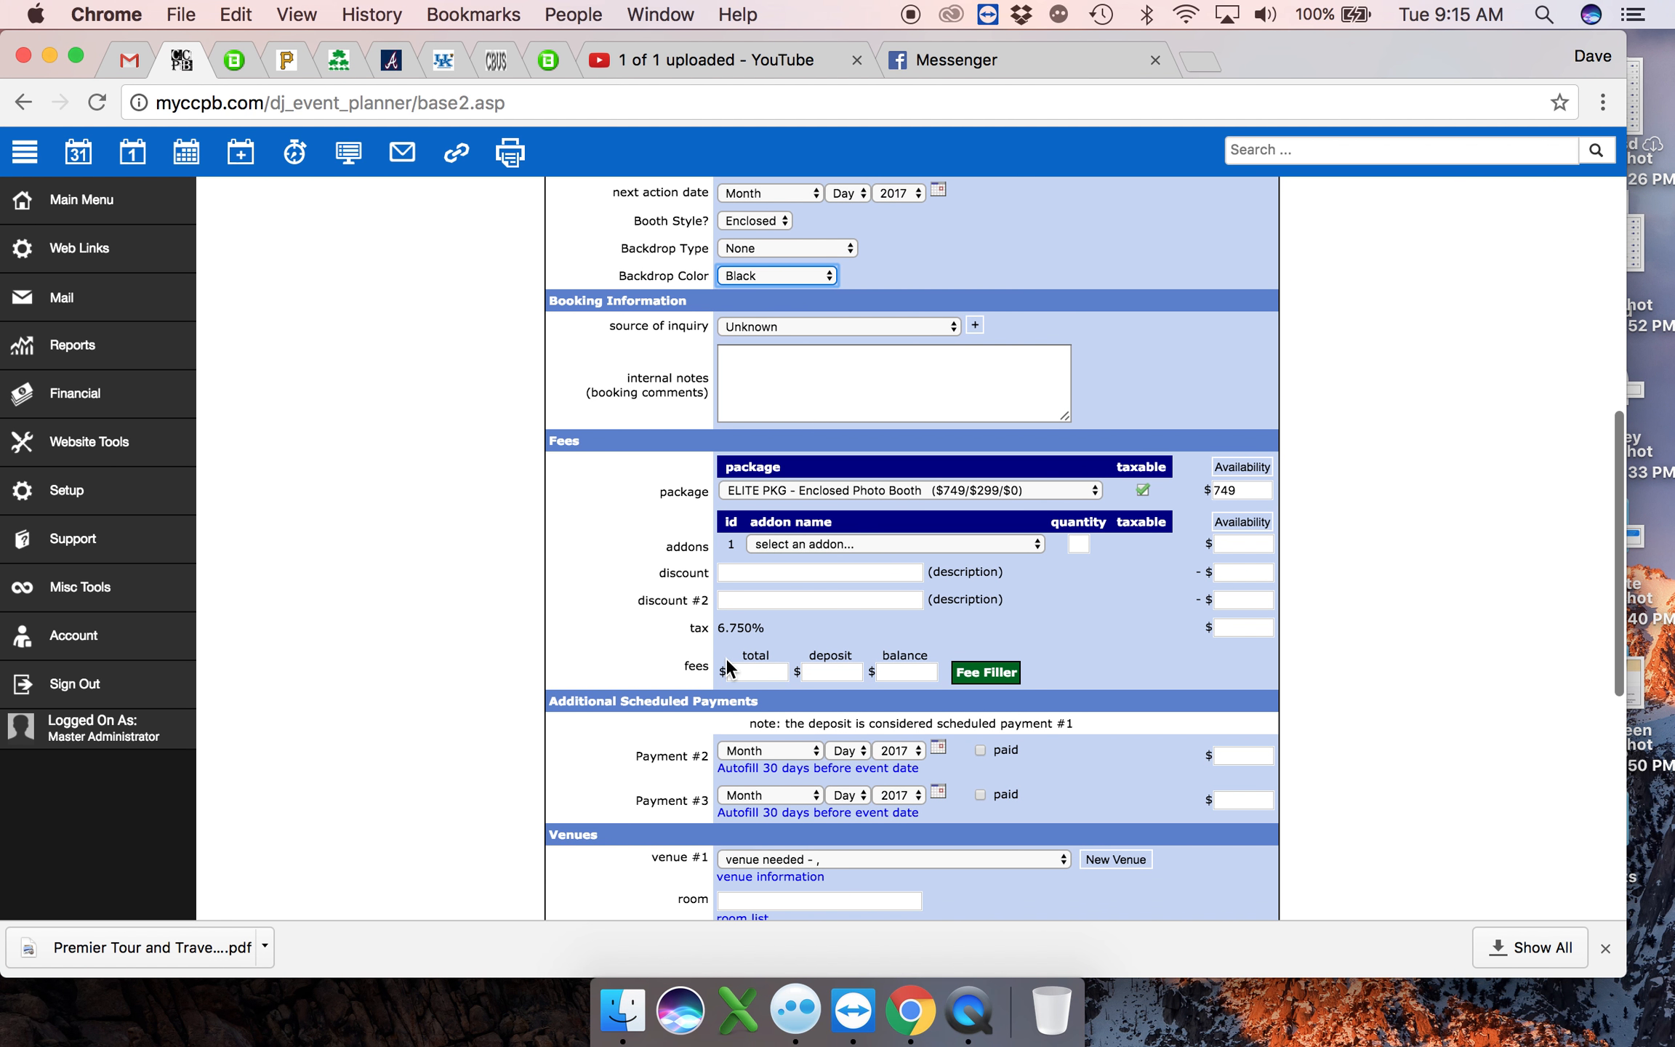
left_click(866, 488)
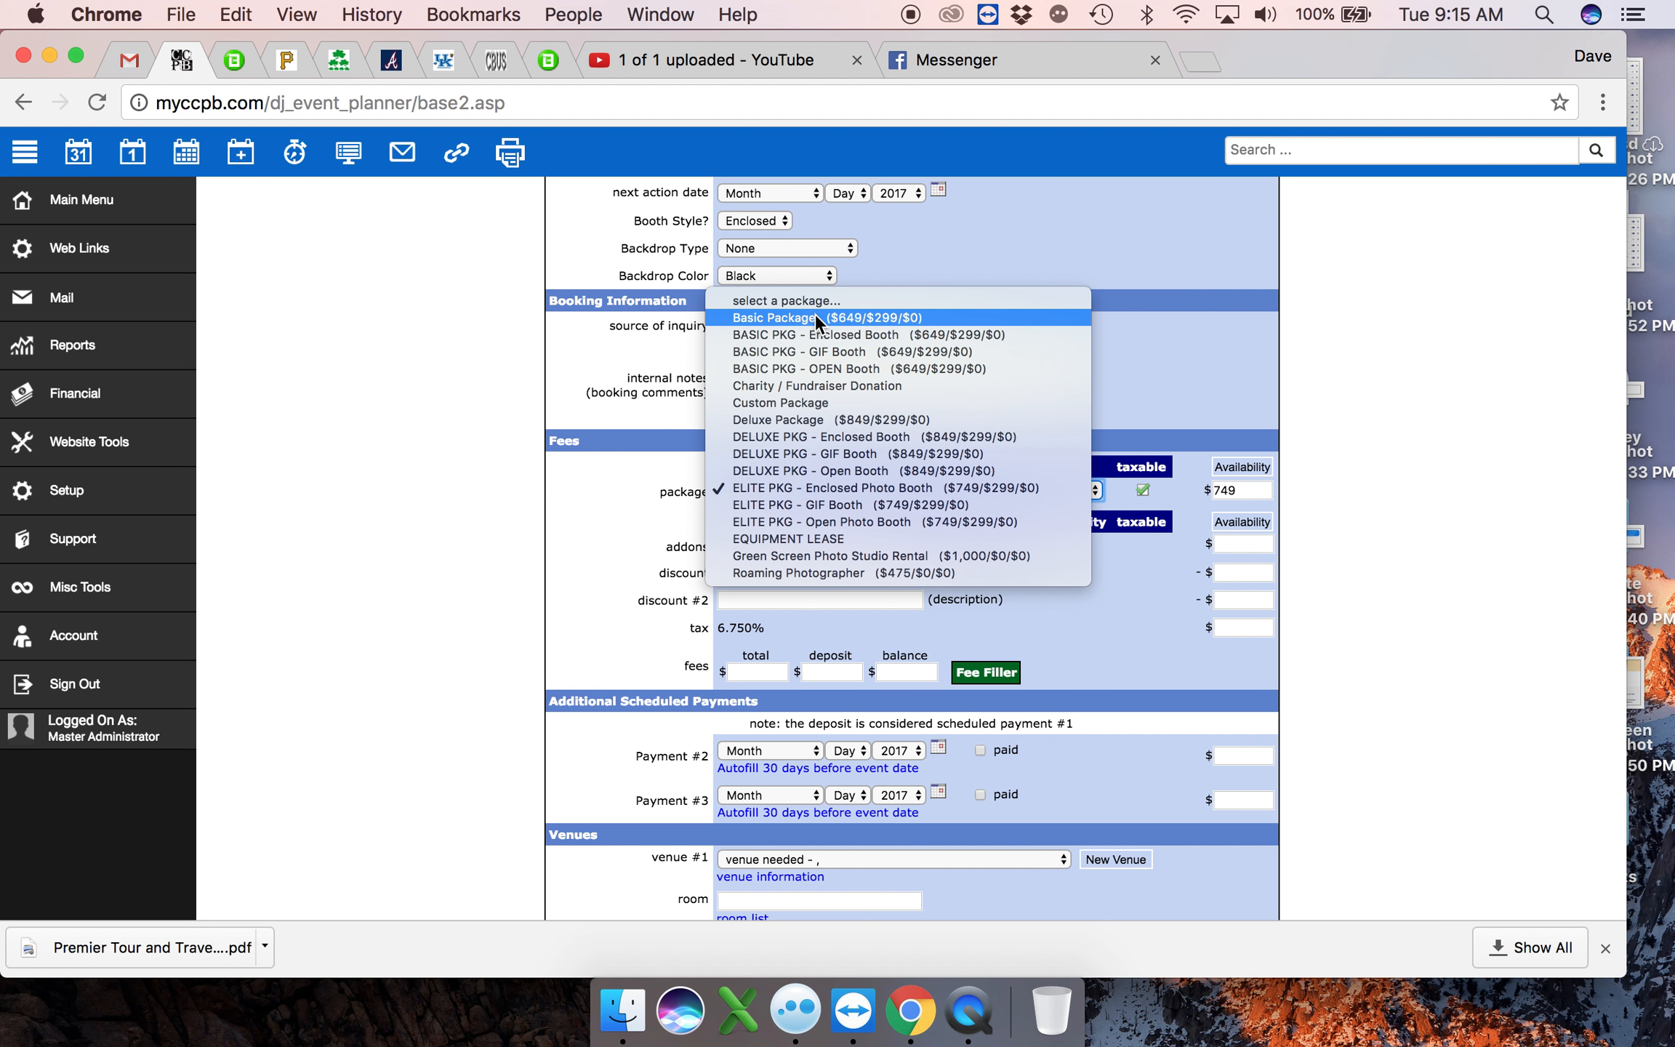
left_click(815, 369)
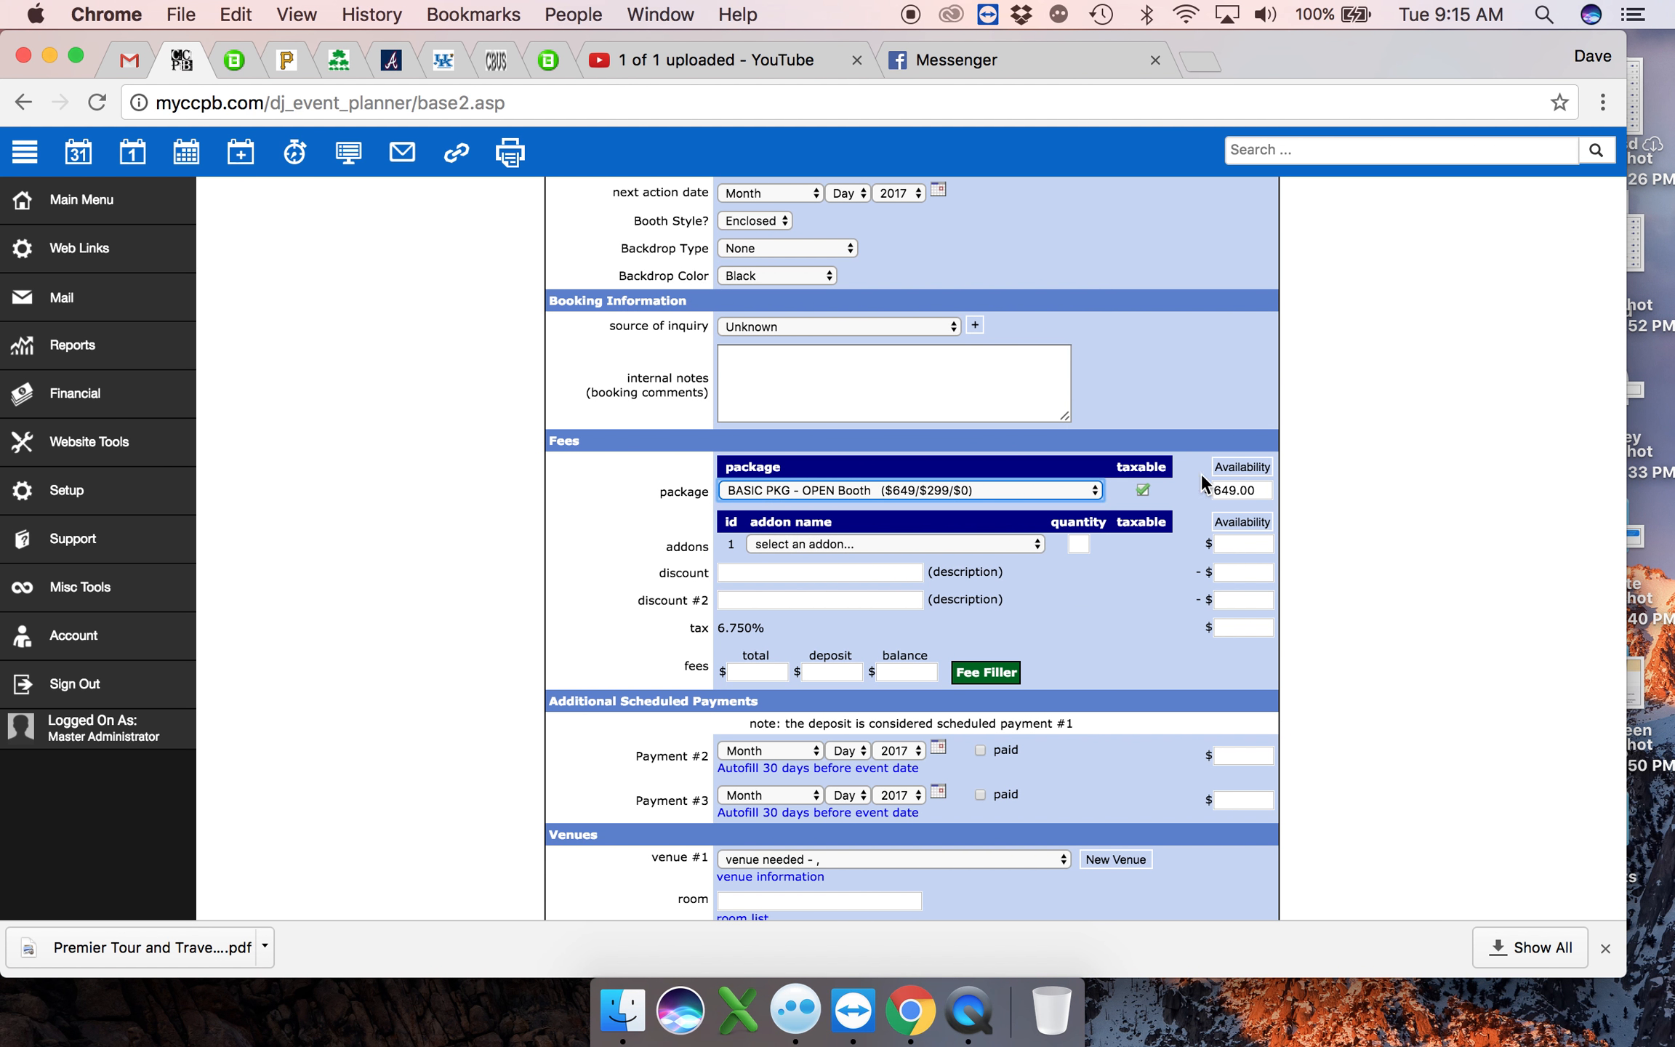
- Add the Social Media Booth (100) and 4 x 6 Print/$25 per hour addons to the event
left_click(1021, 546)
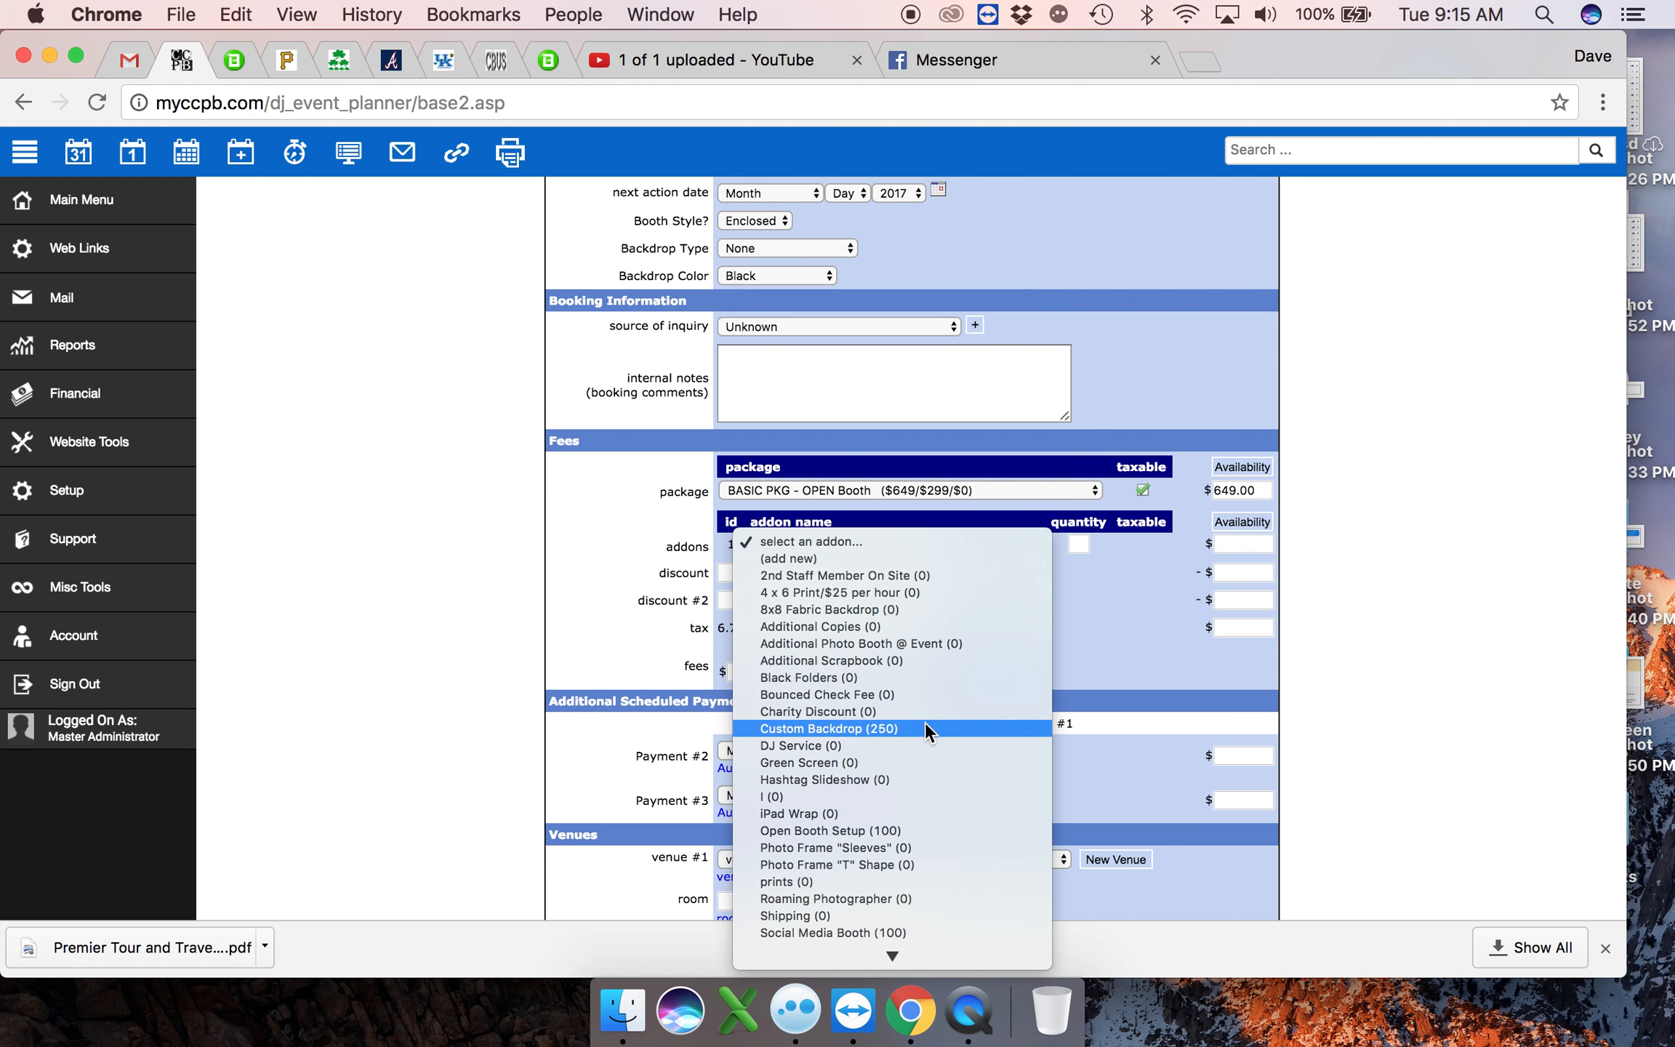
scroll(926, 722, "down", 5)
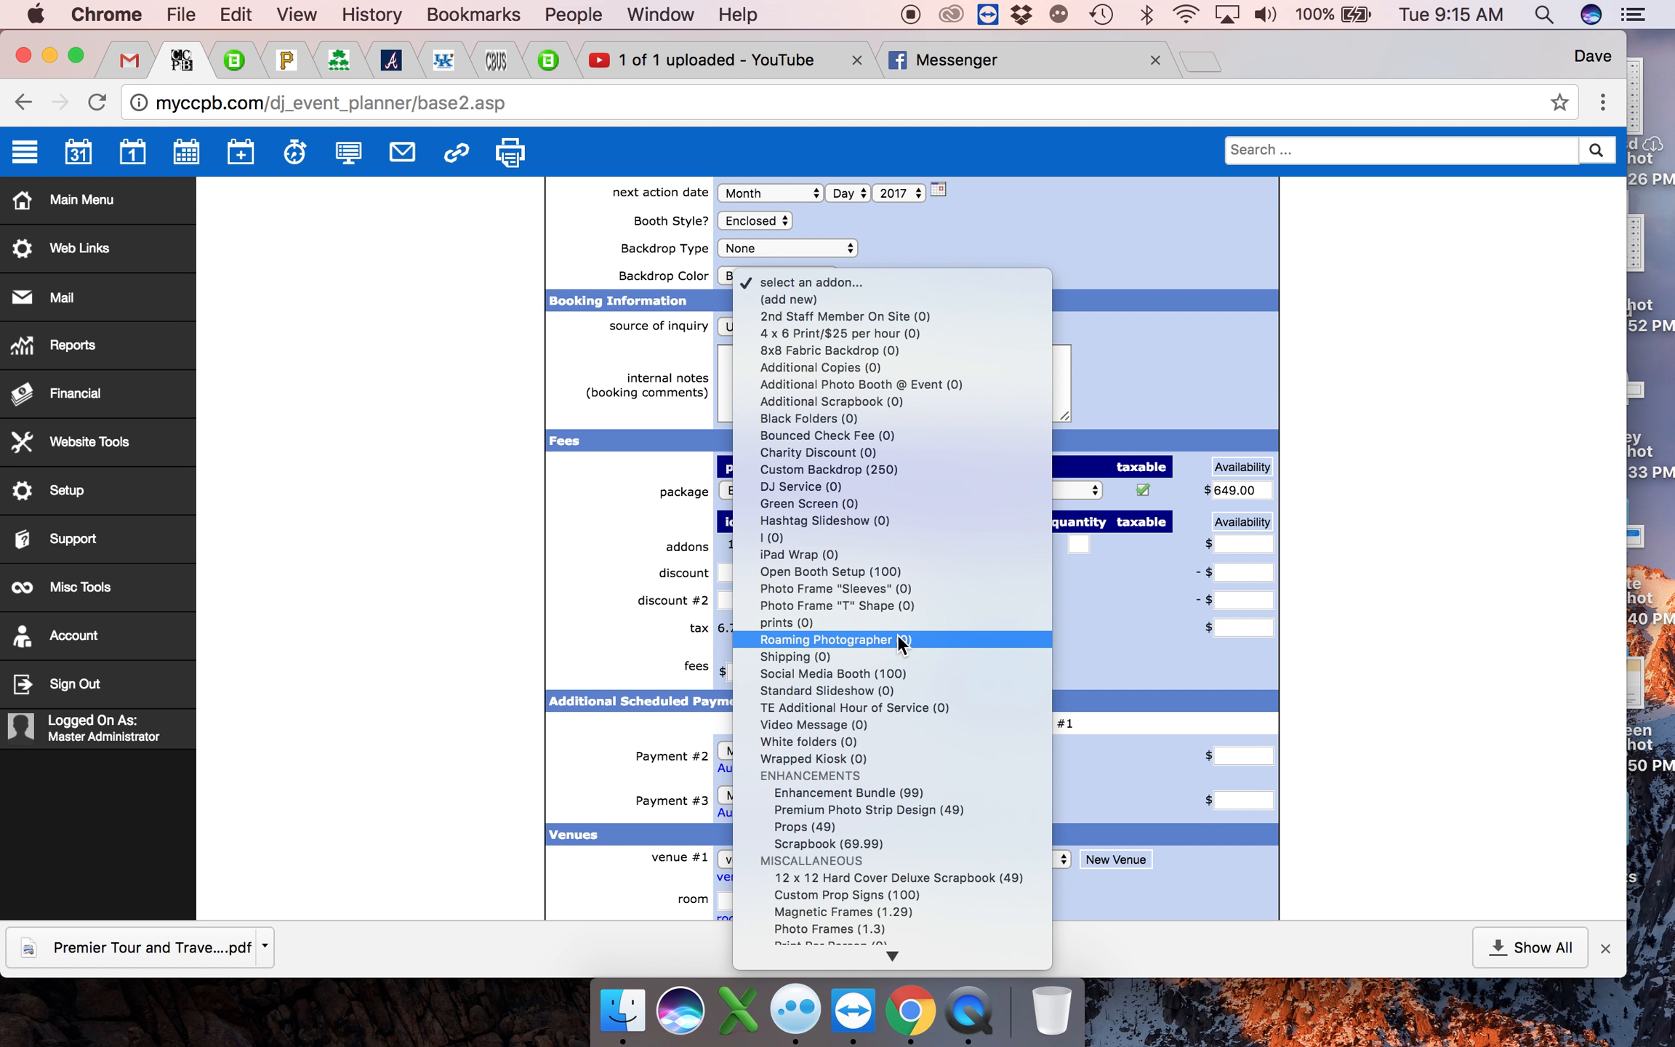
left_click(893, 674)
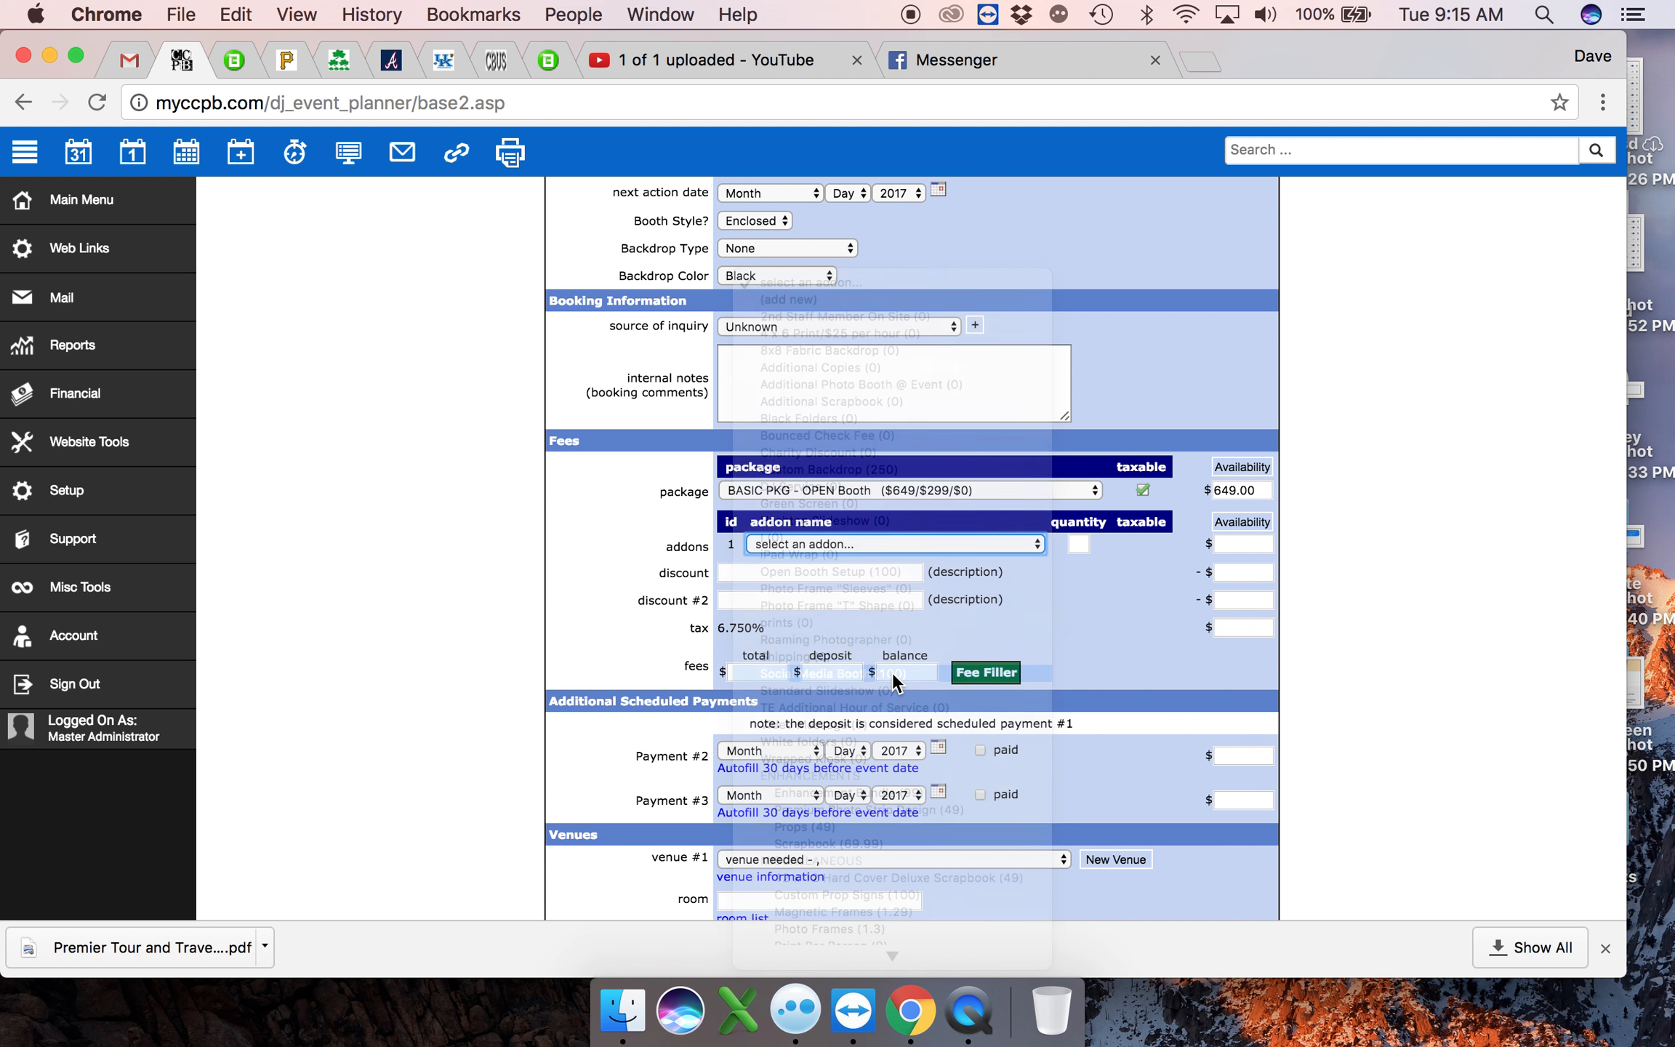
left_click(867, 566)
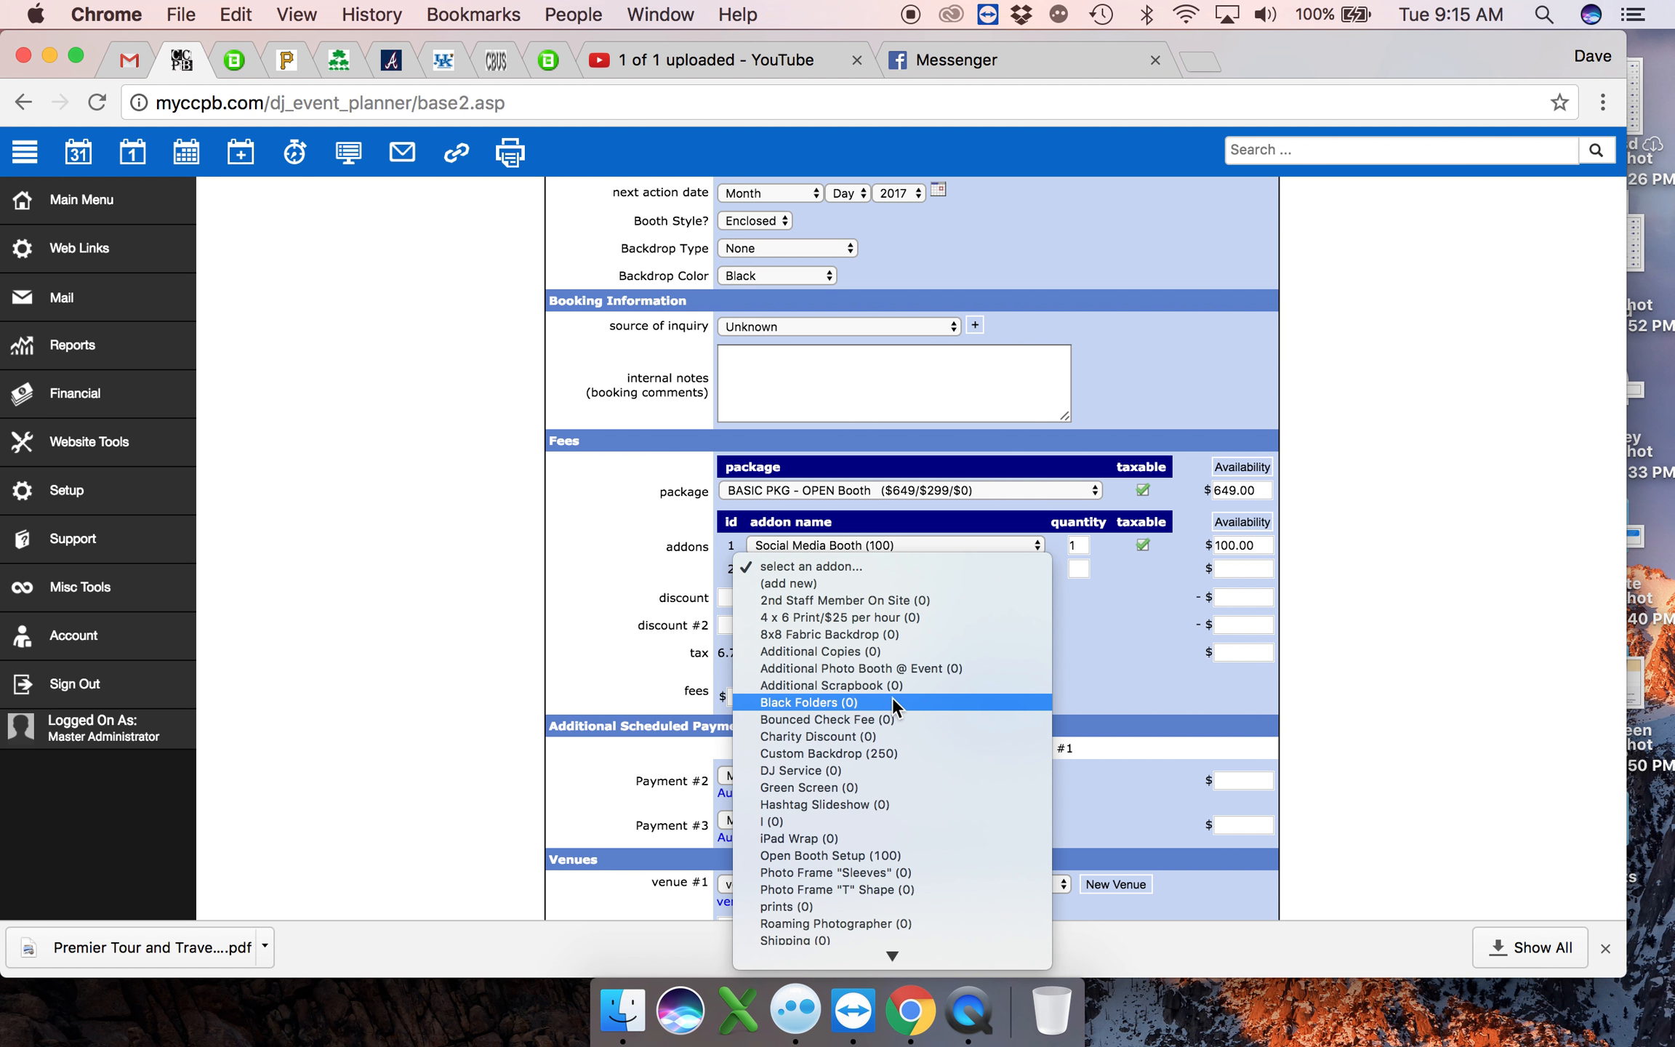
left_click(893, 615)
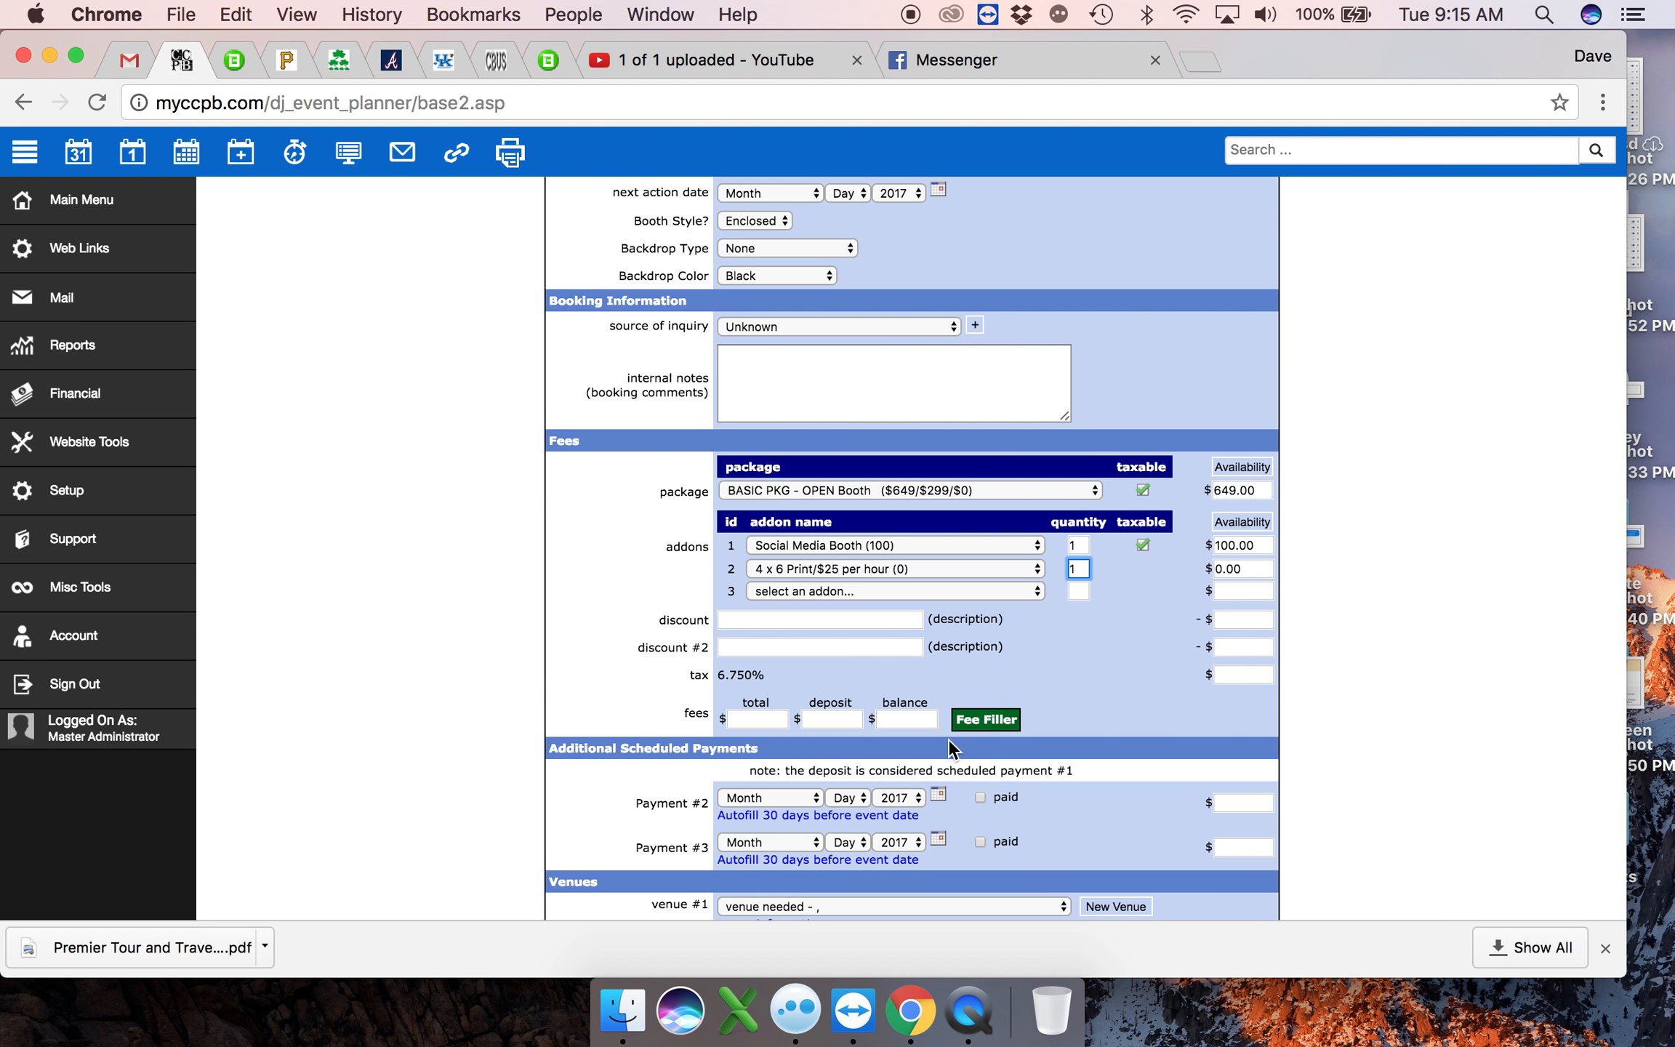
- Calculate the fees with Fee Filler, override the tax with .00, and recalculate while declining the default tax amount
left_click(996, 721)
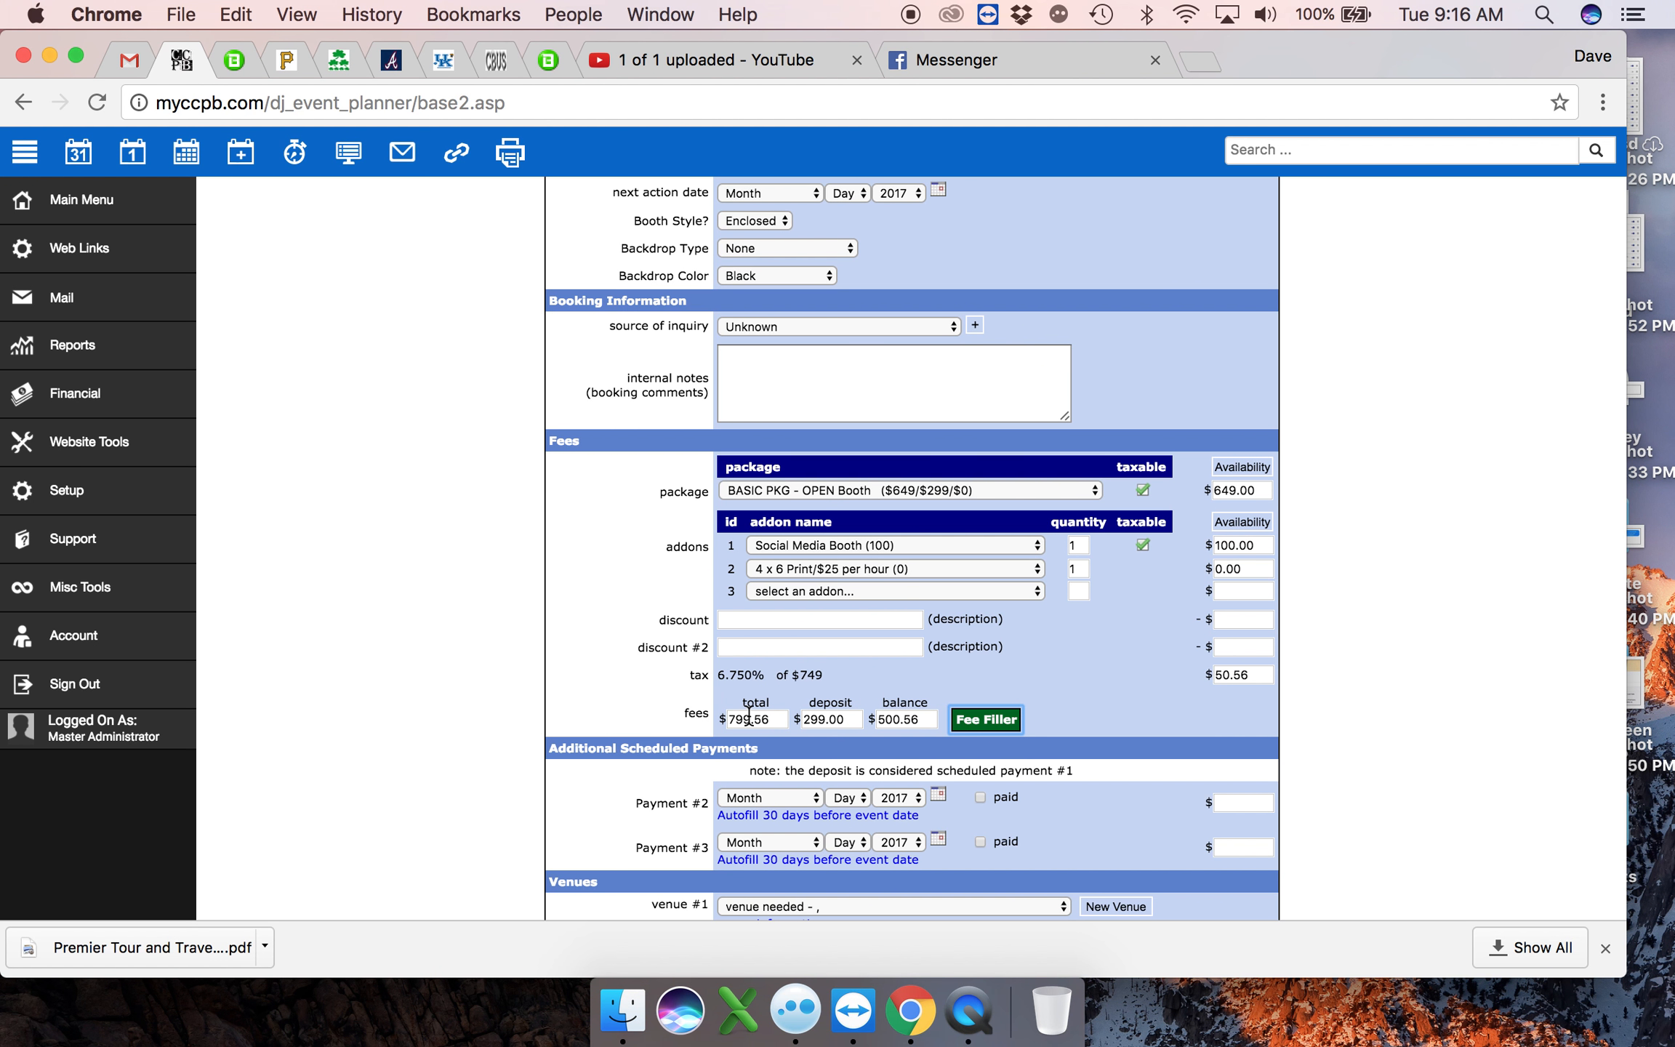
double_click(1259, 675)
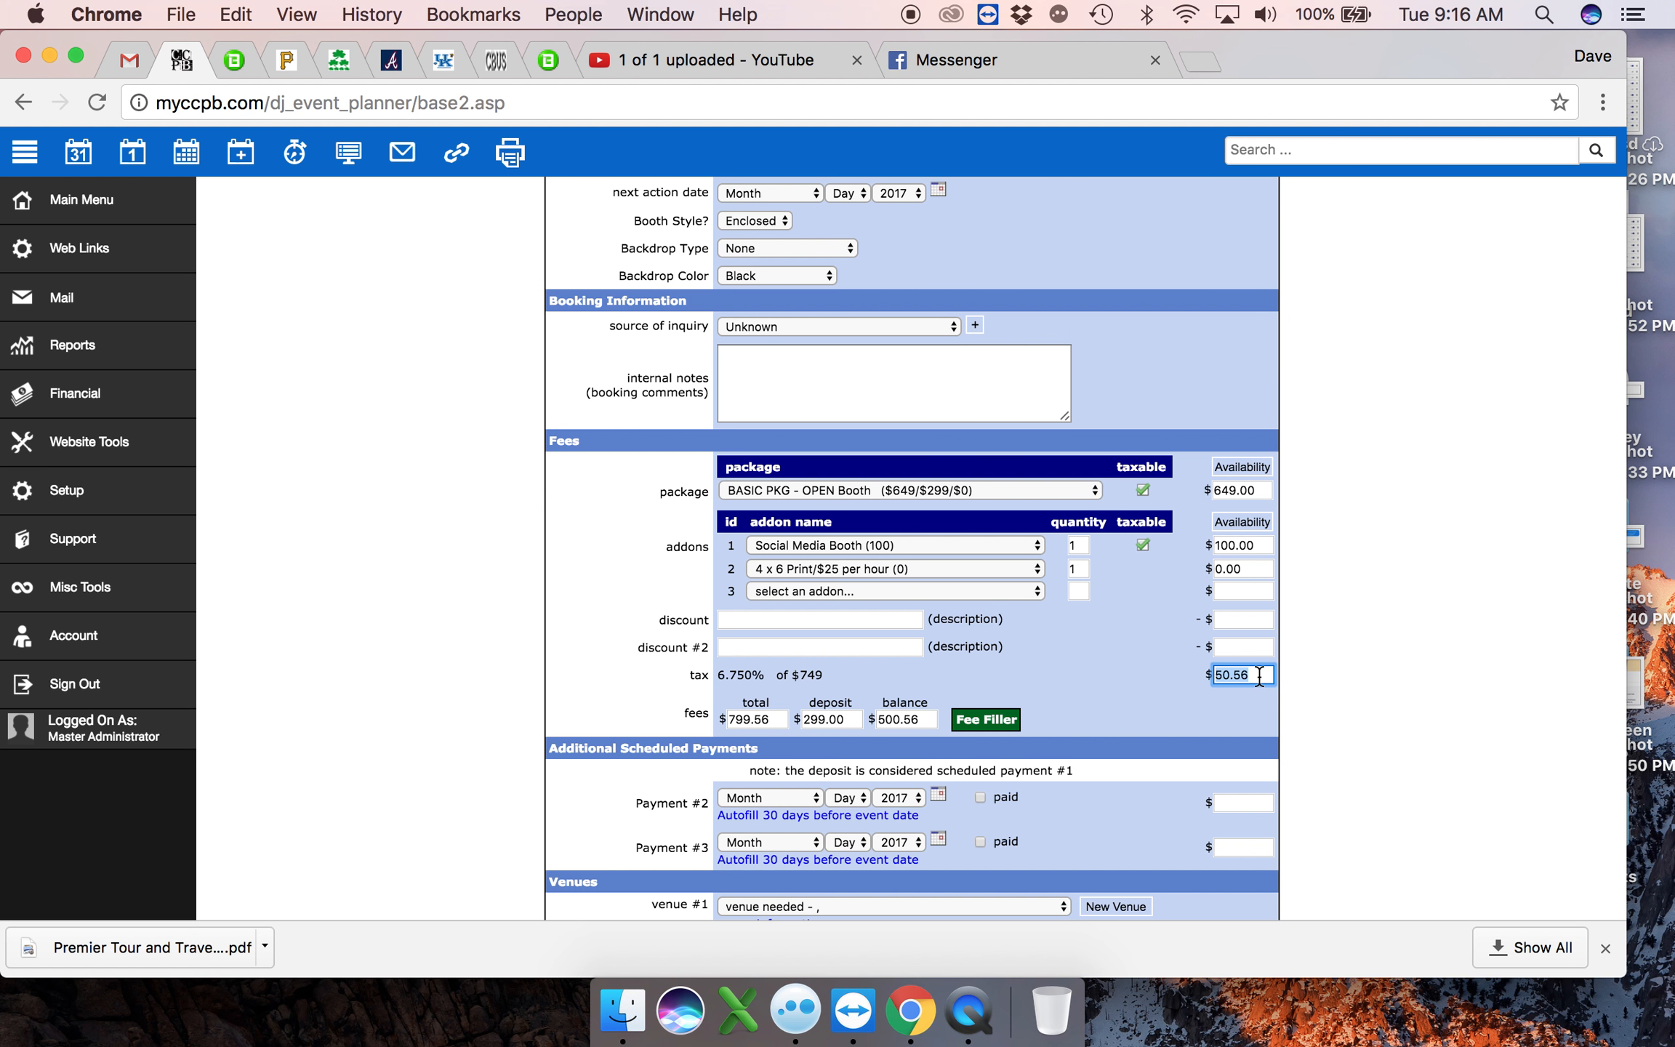
type(".")
left_click(1014, 722)
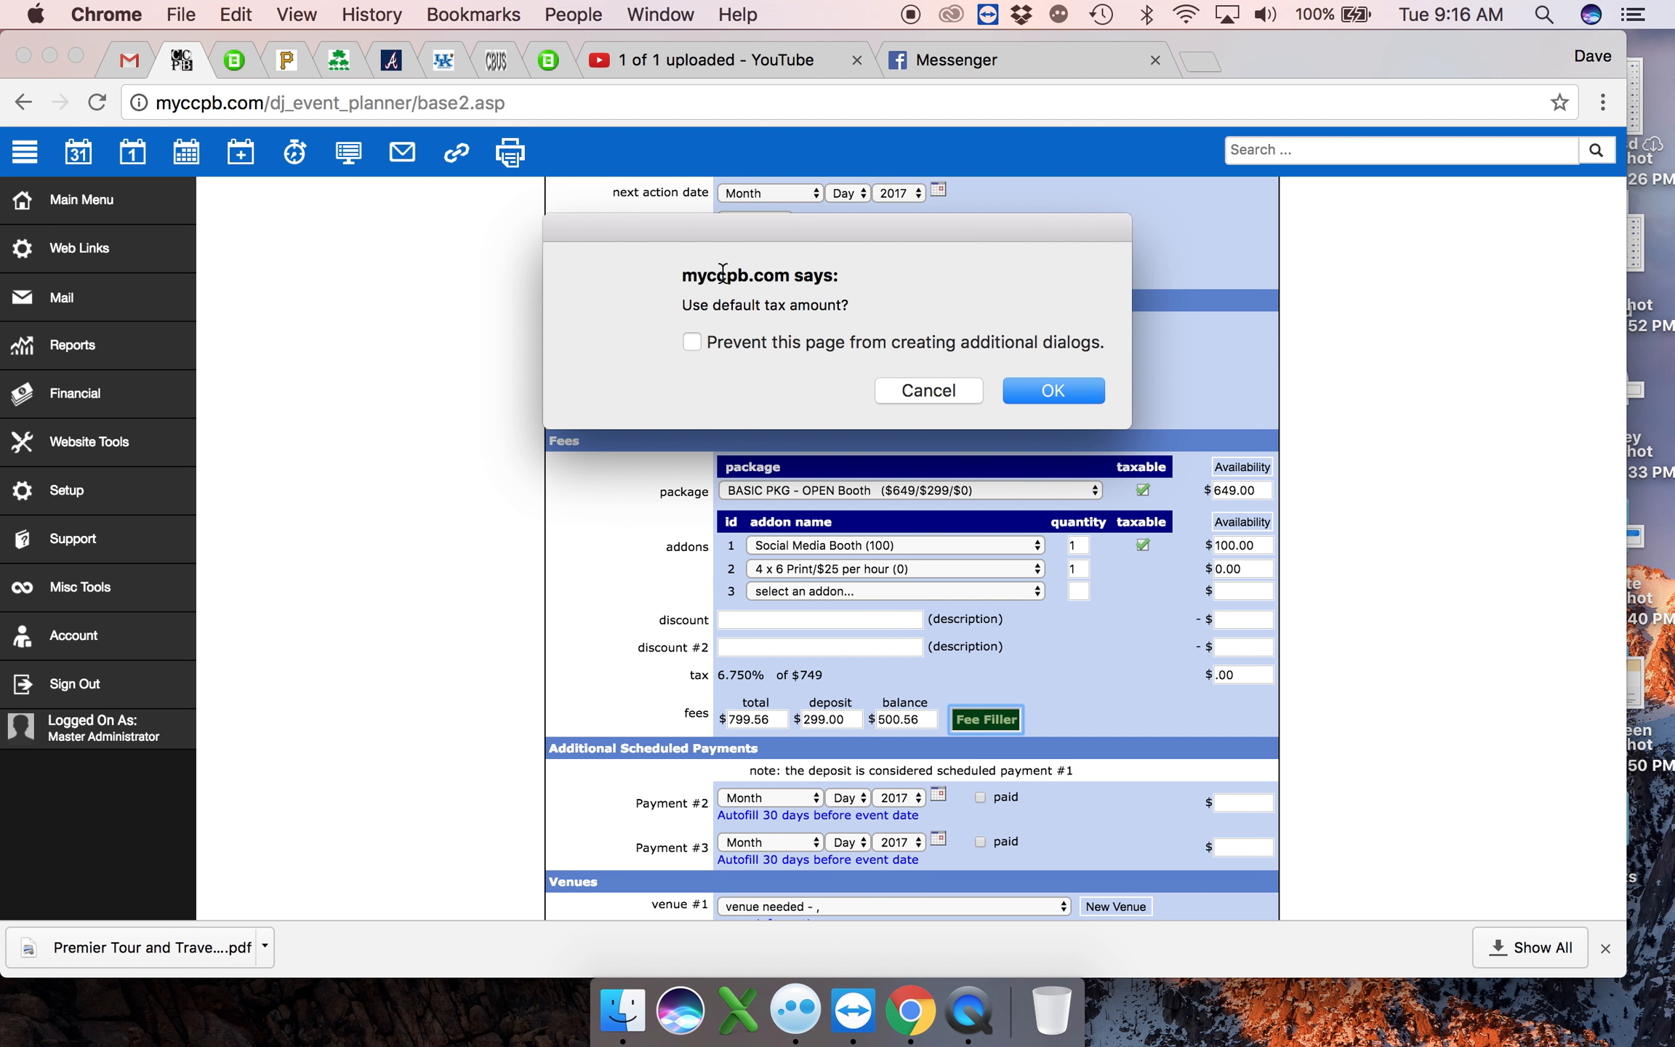
left_click(941, 391)
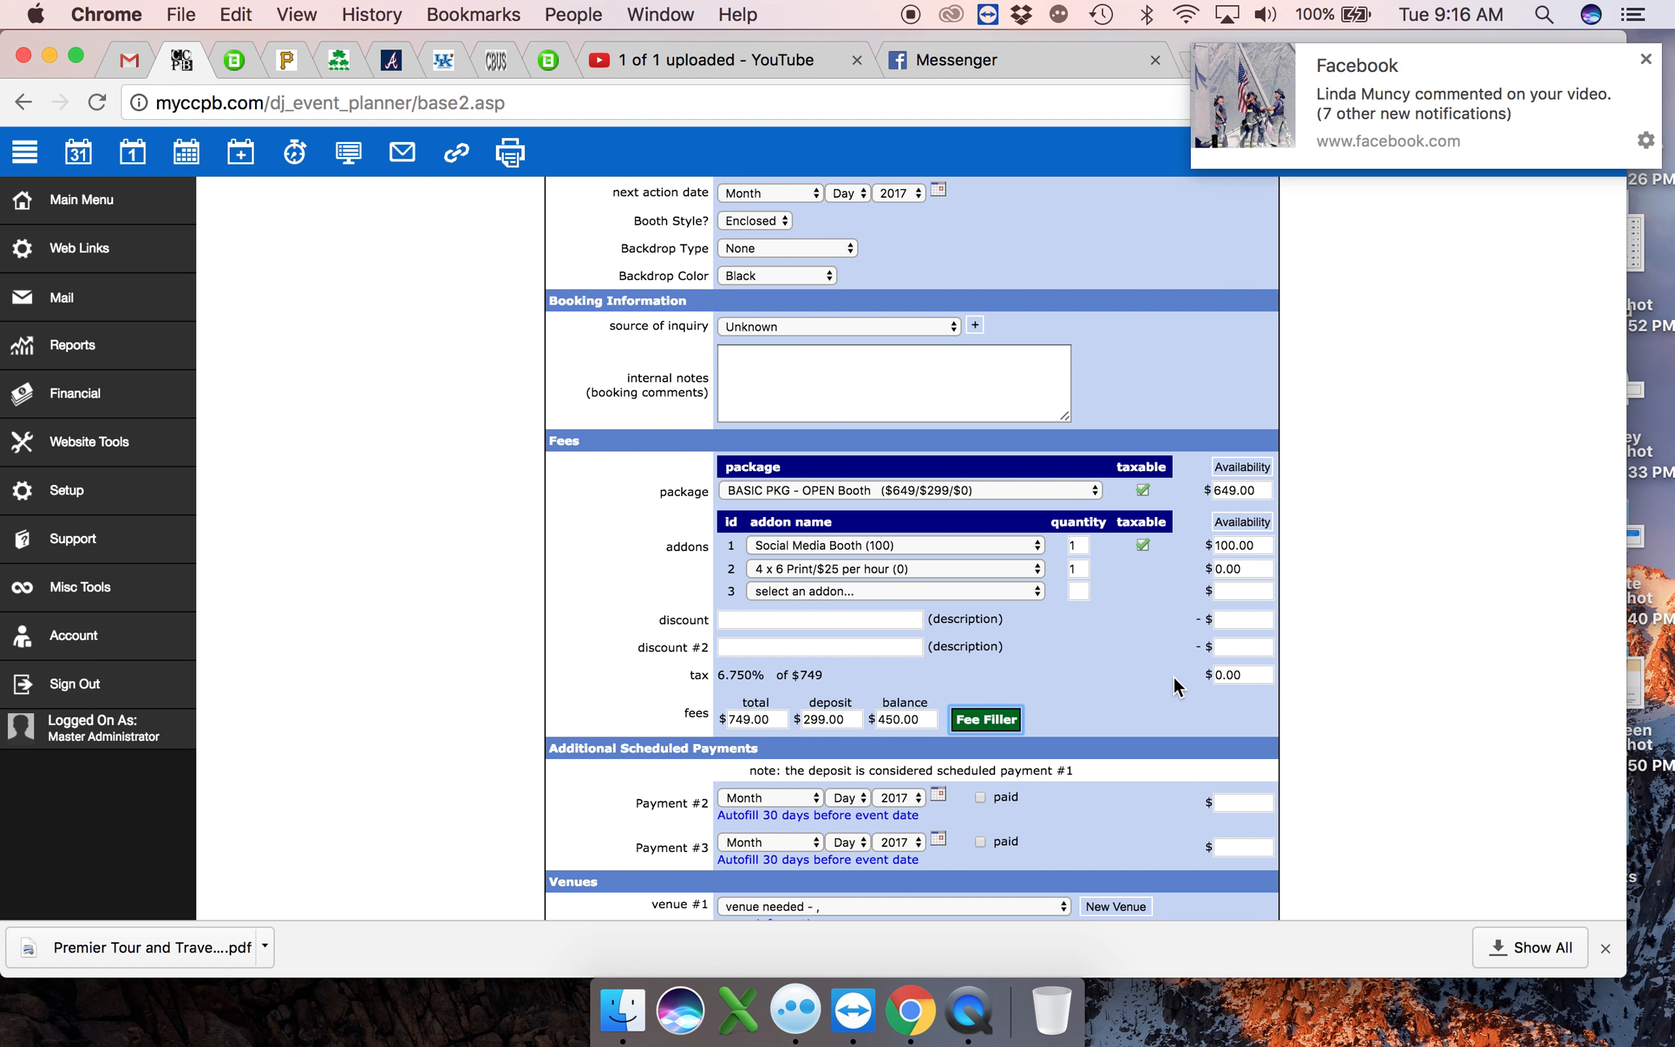
- Set venue #1 to Irish American Club - Euclid Oh - Euclid, OH
scroll(1077, 681, "down", 5)
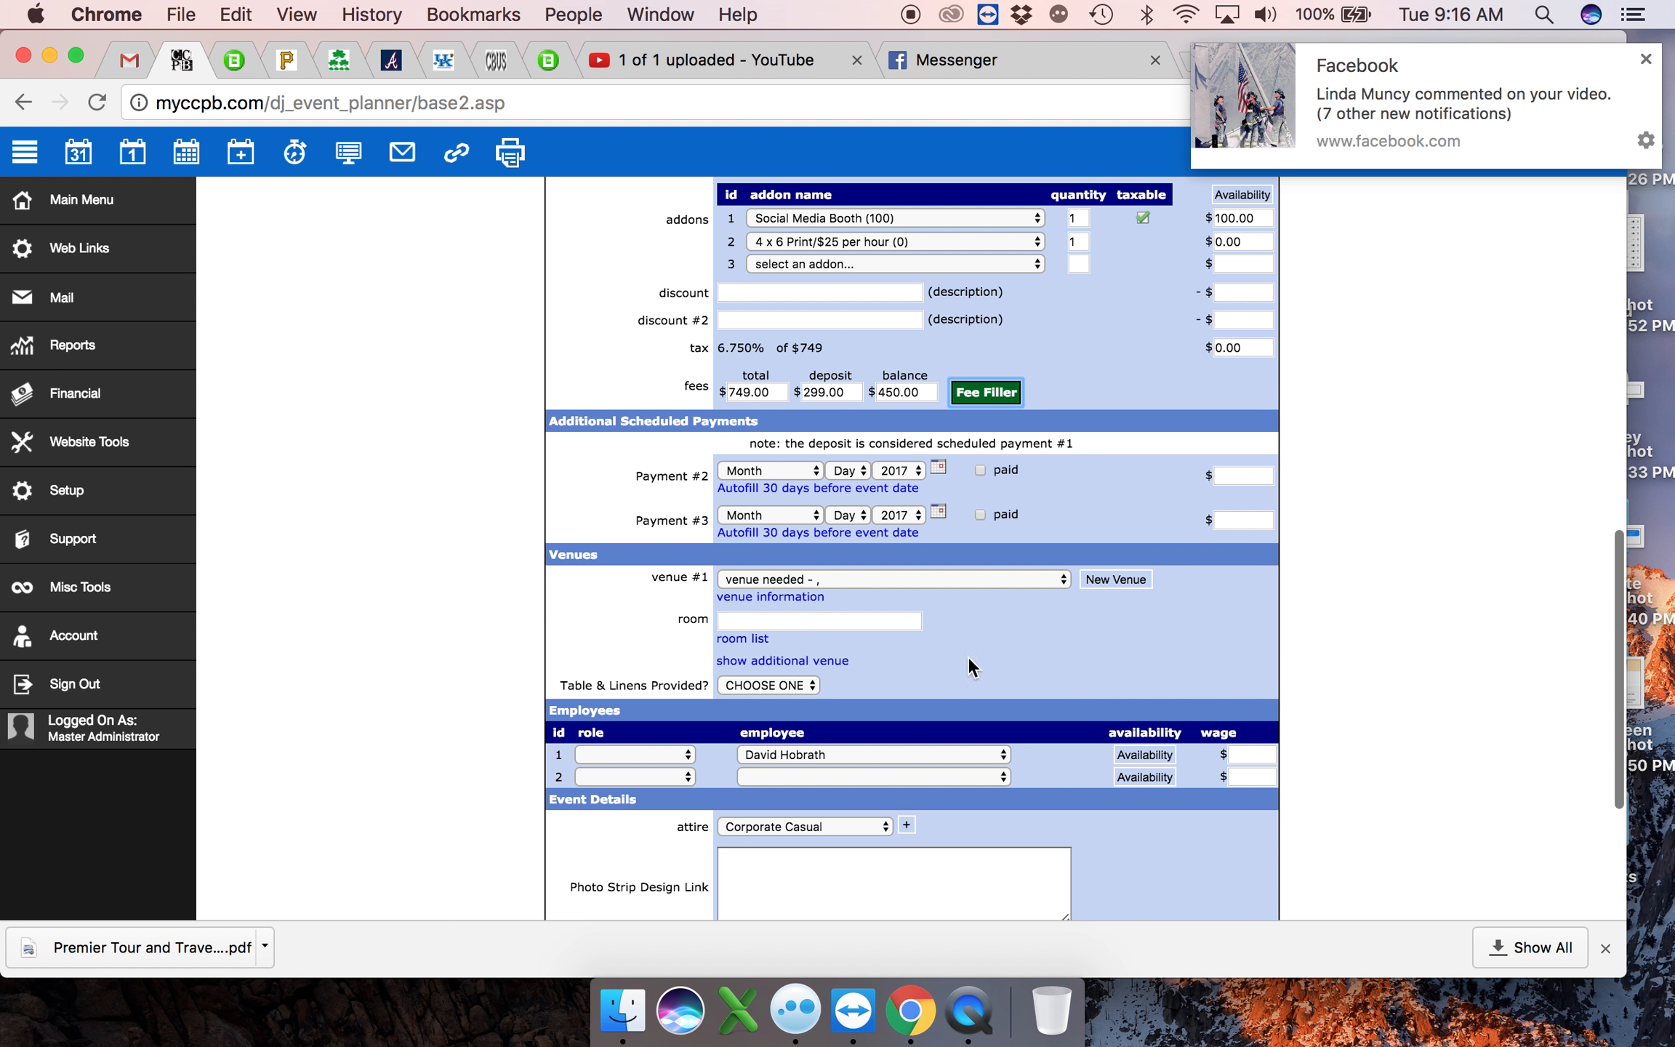
left_click(815, 577)
scroll(839, 335, "up", 10)
scroll(839, 335, "up", 15)
scroll(799, 107, "up", 20)
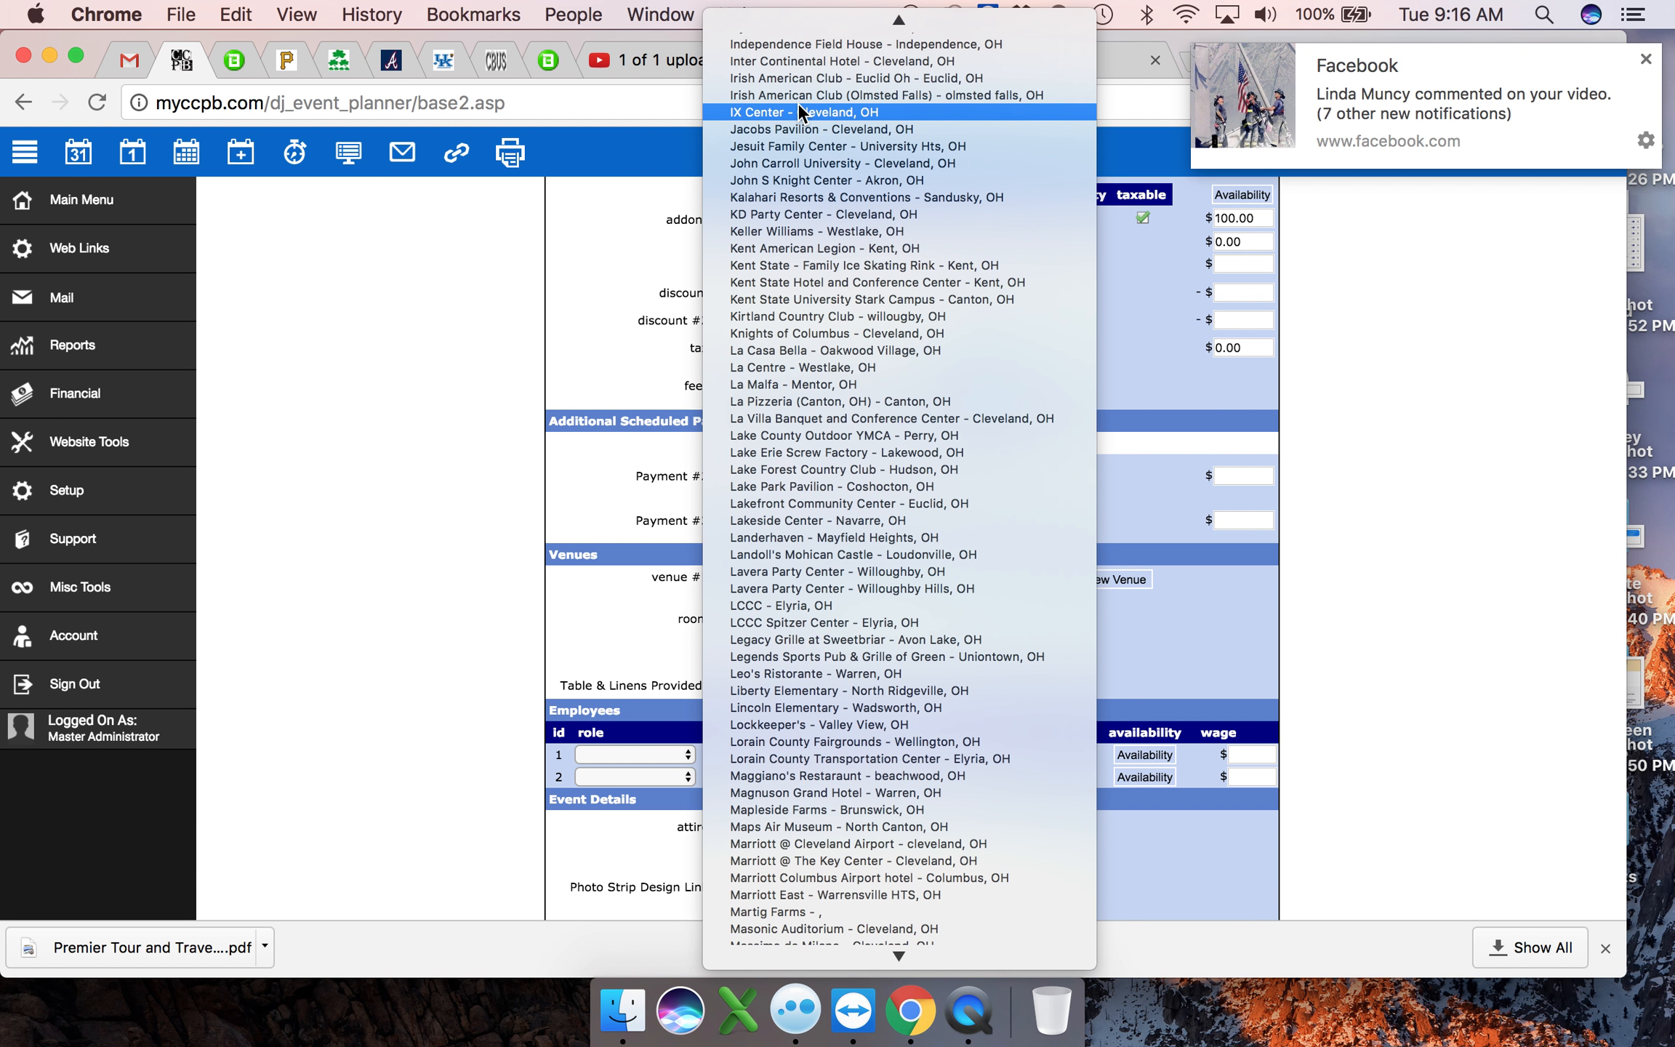
left_click(796, 78)
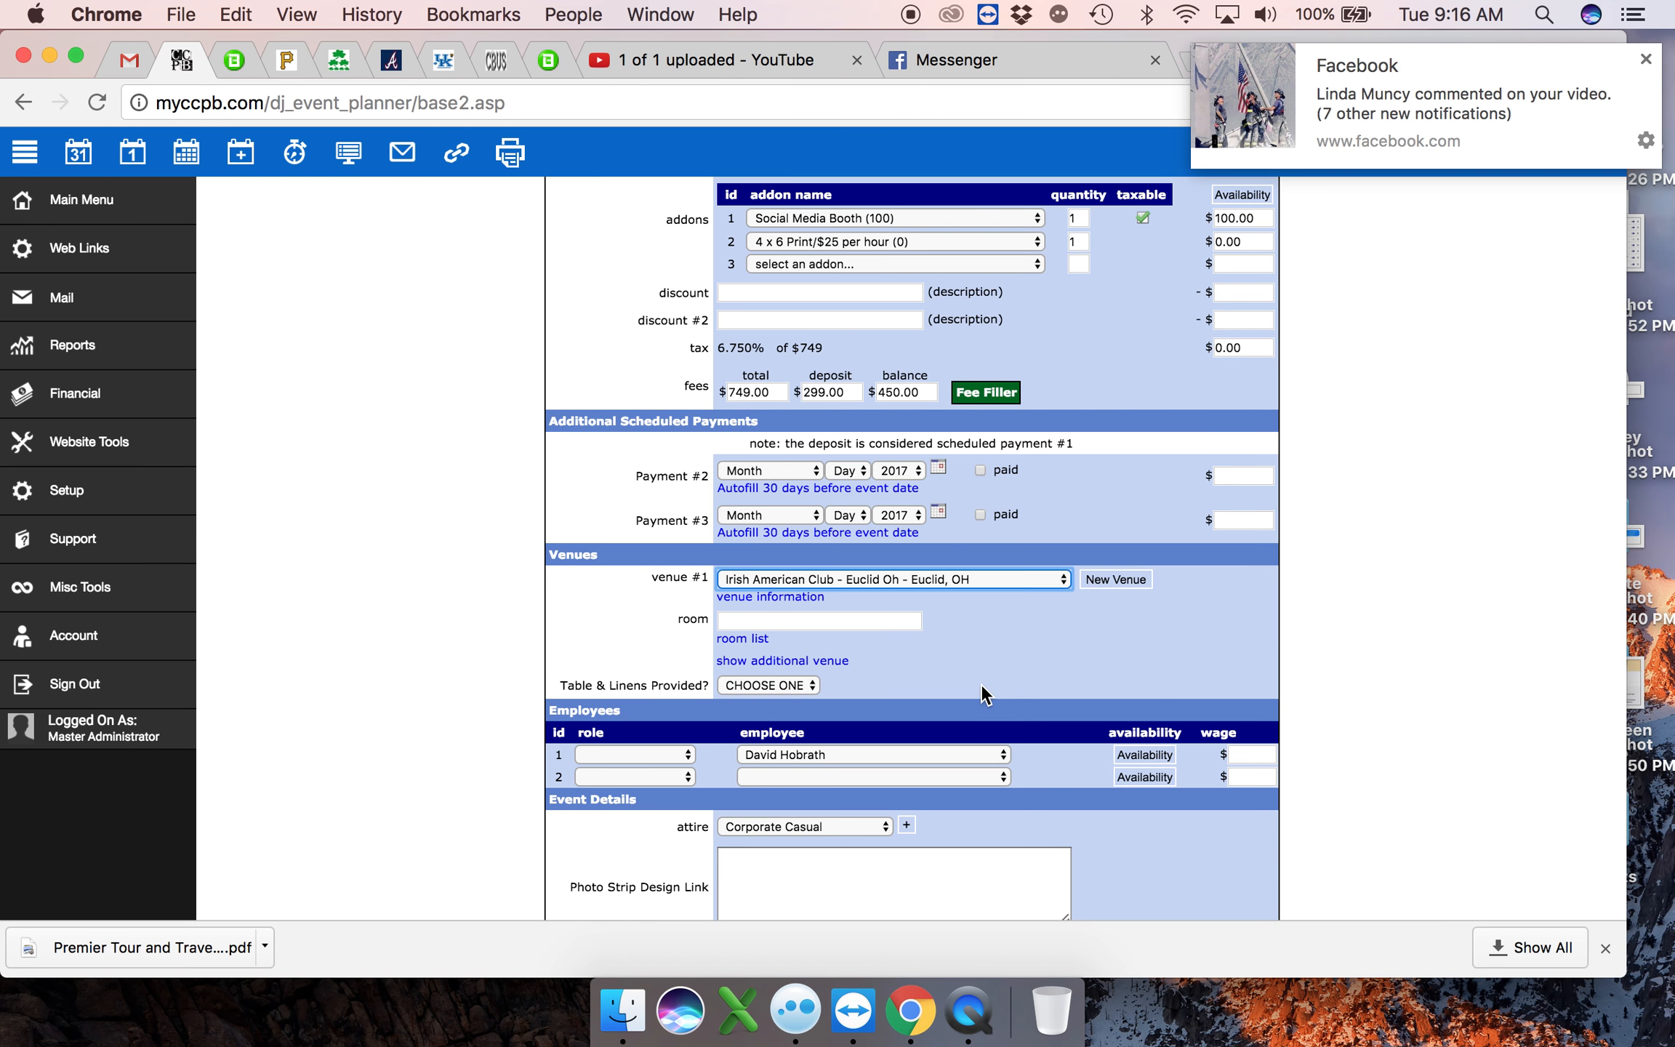
- Check the choices for Table & Linens Provided in the Venues section and leave it at CHOOSE ONE
scroll(979, 637, "down", 3)
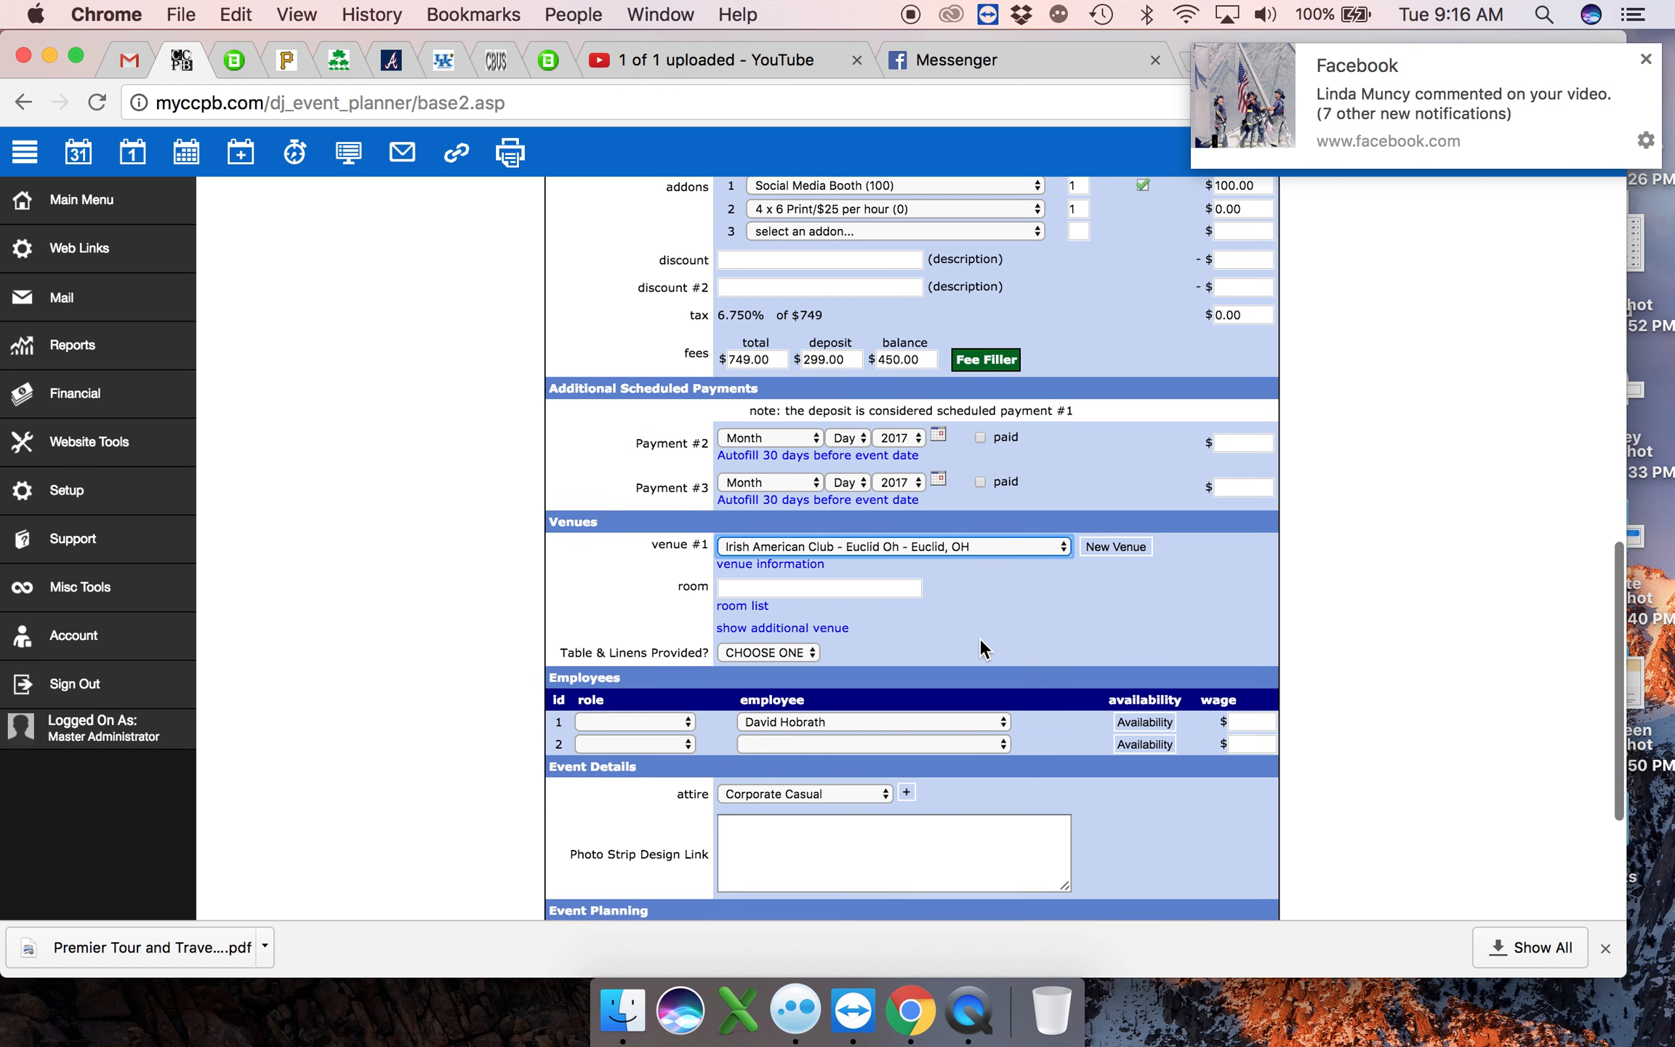
left_click(751, 573)
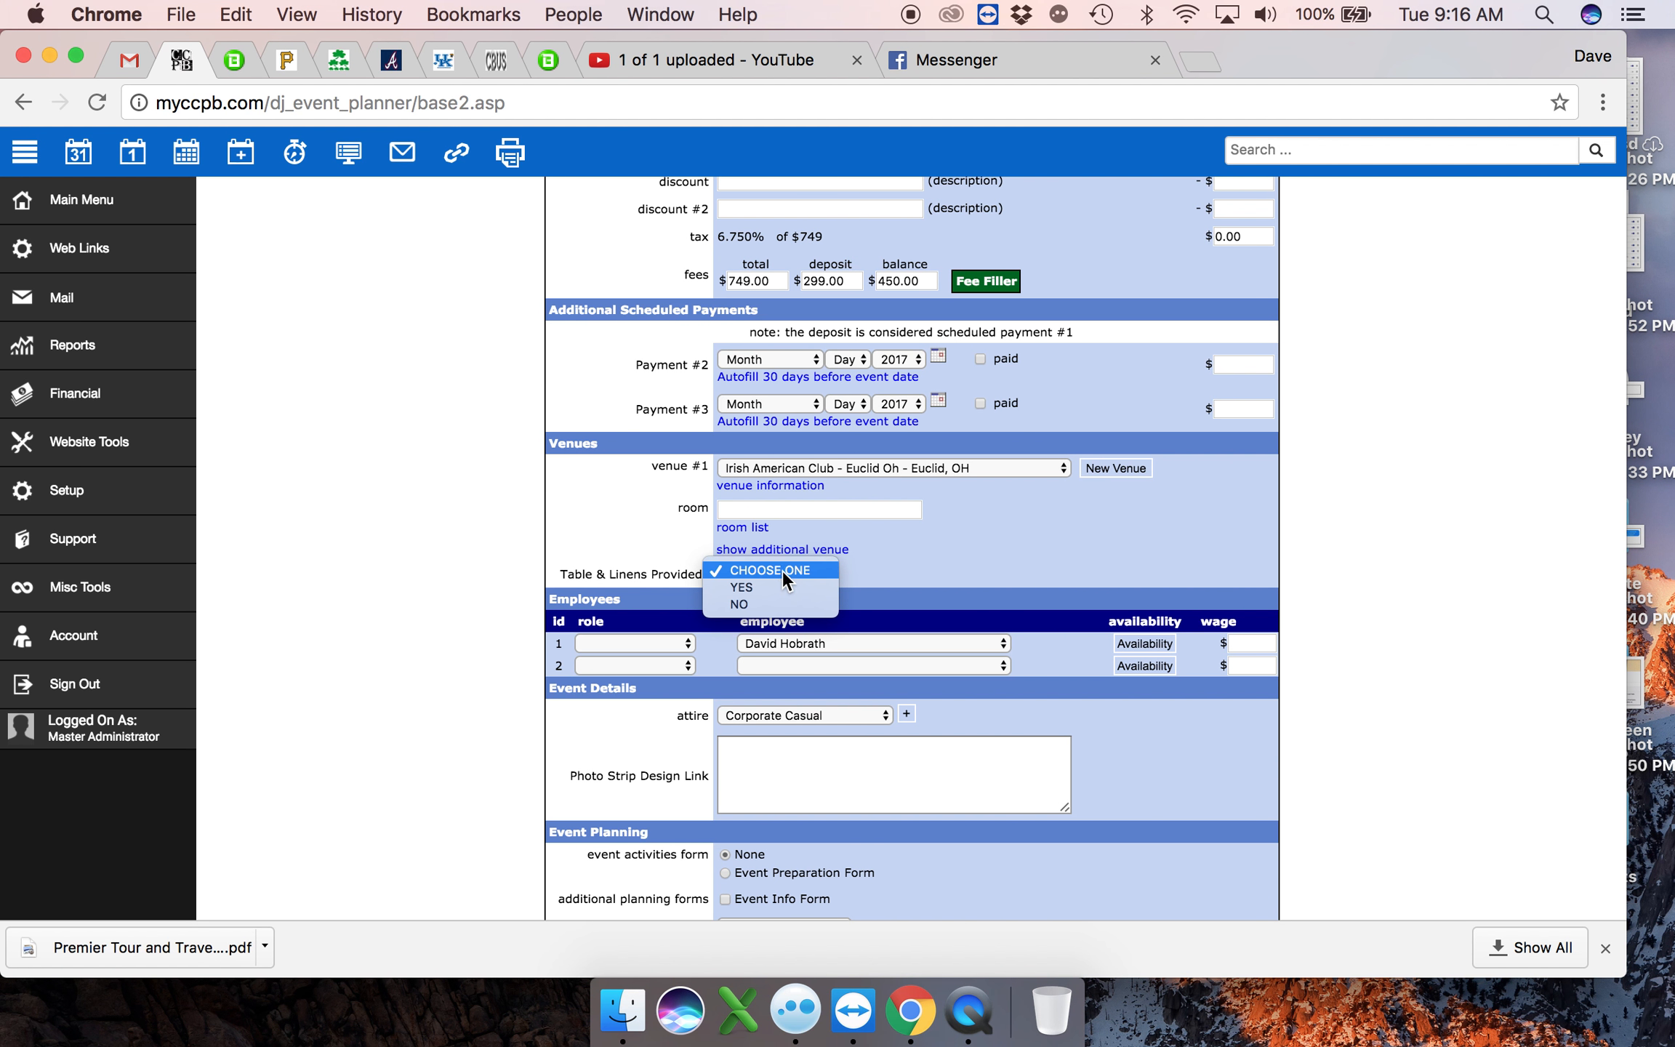
left_click(783, 571)
left_click(997, 541)
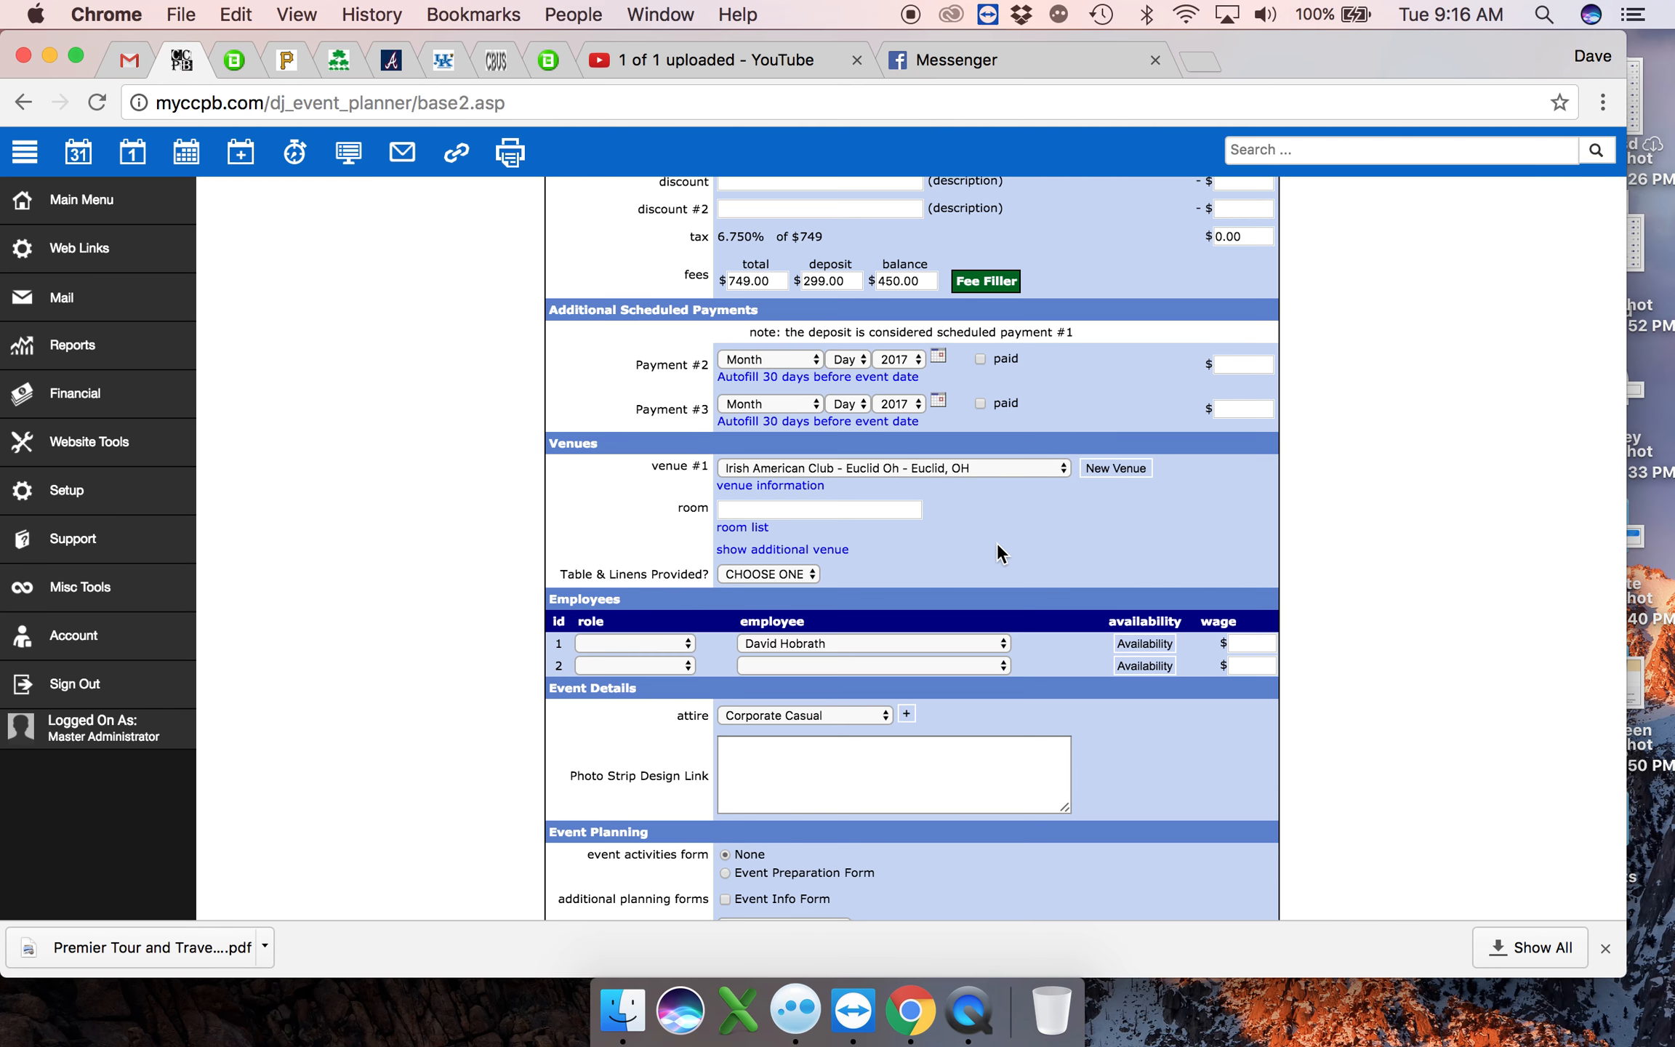
- Assign the chosen staff members to employee slots 1 and 2 in the Employees section
scroll(998, 541, "down", 5)
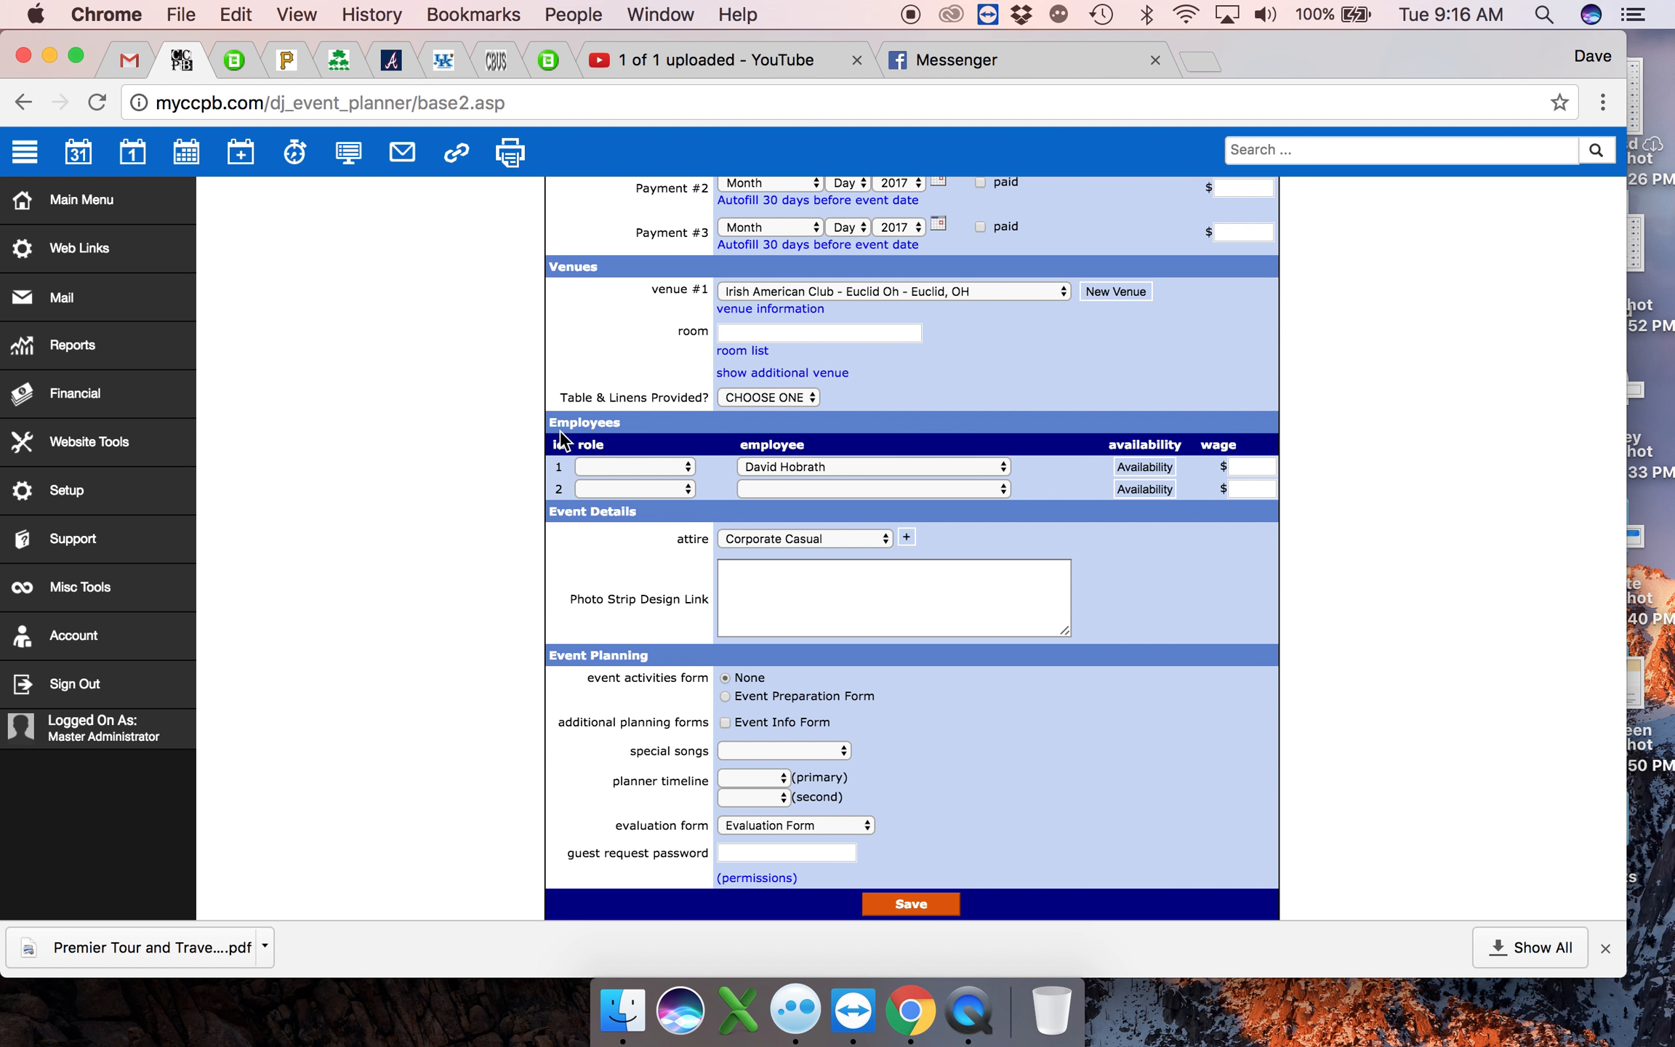
left_click(844, 465)
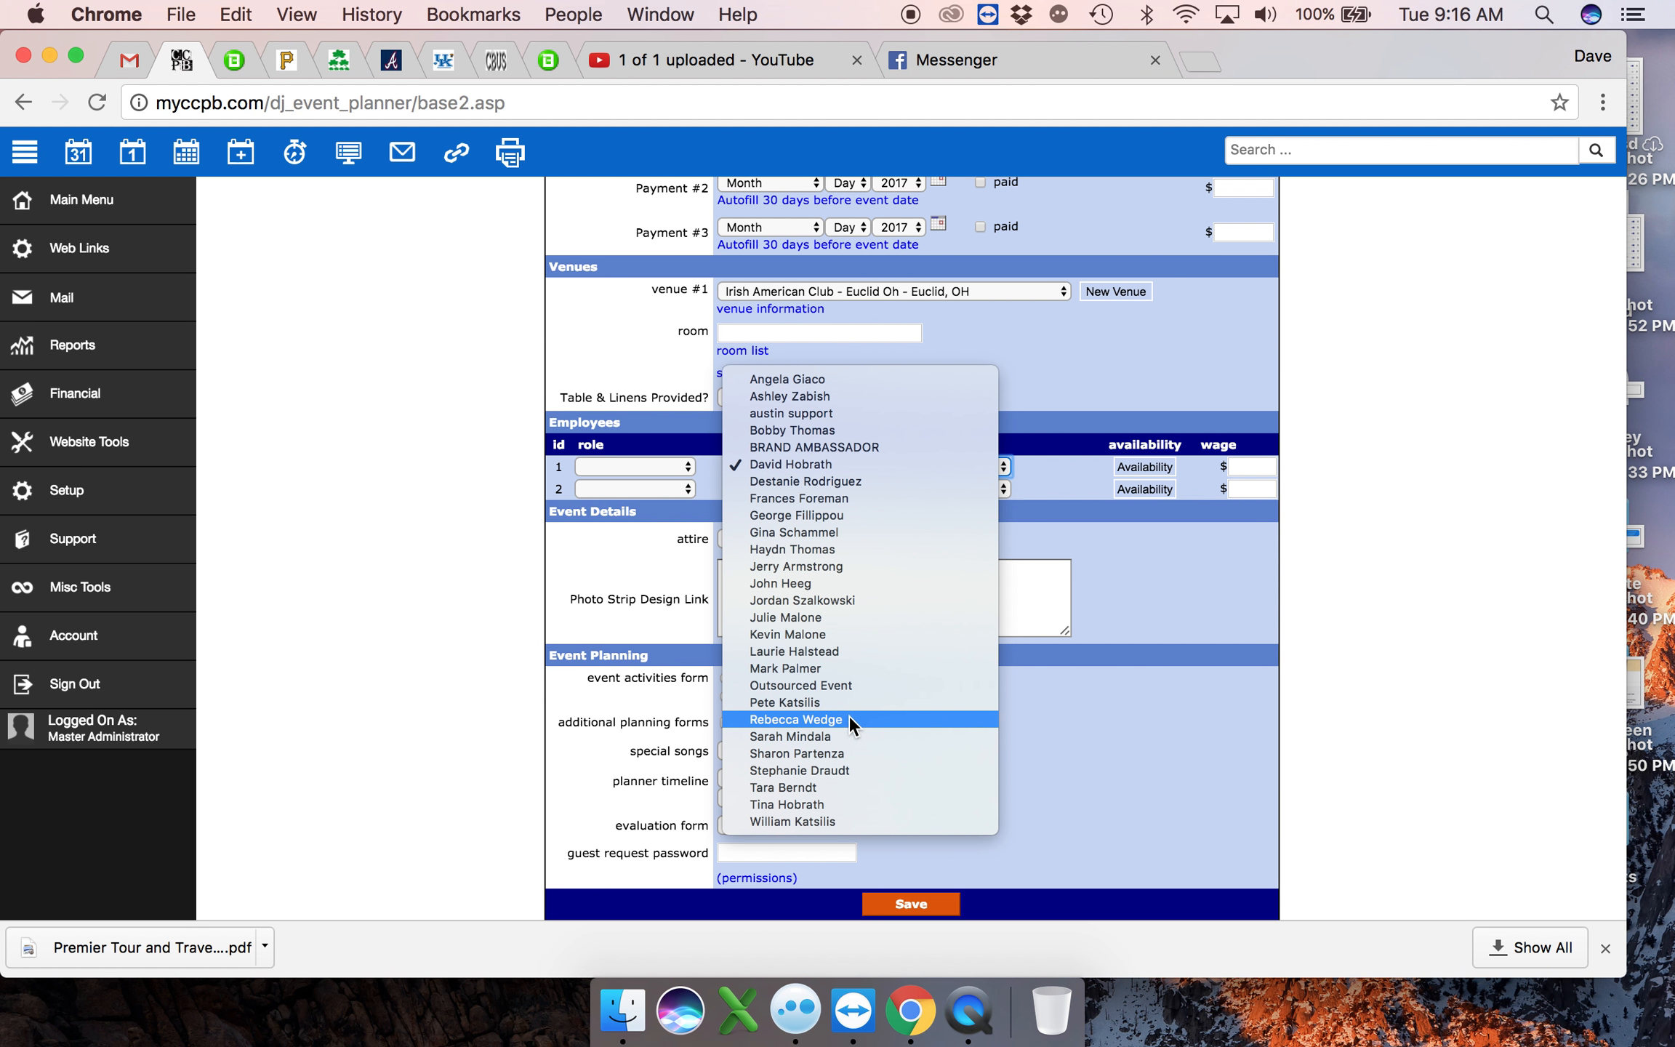
left_click(816, 771)
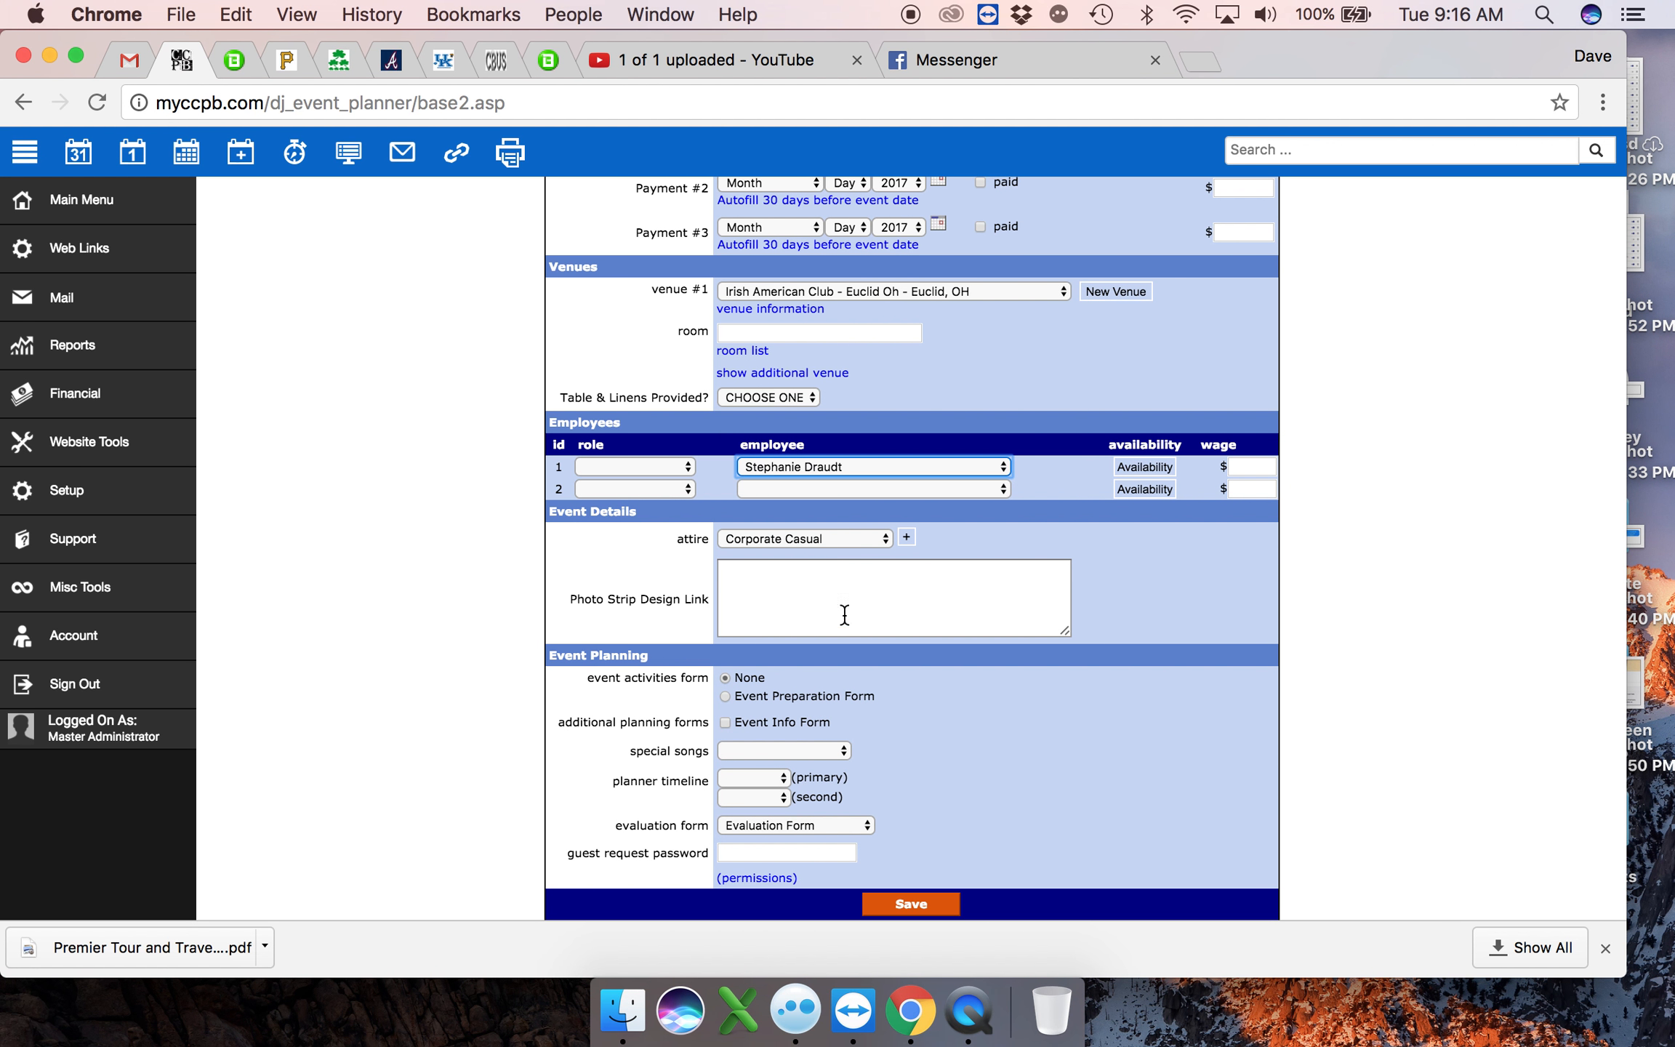
left_click(814, 490)
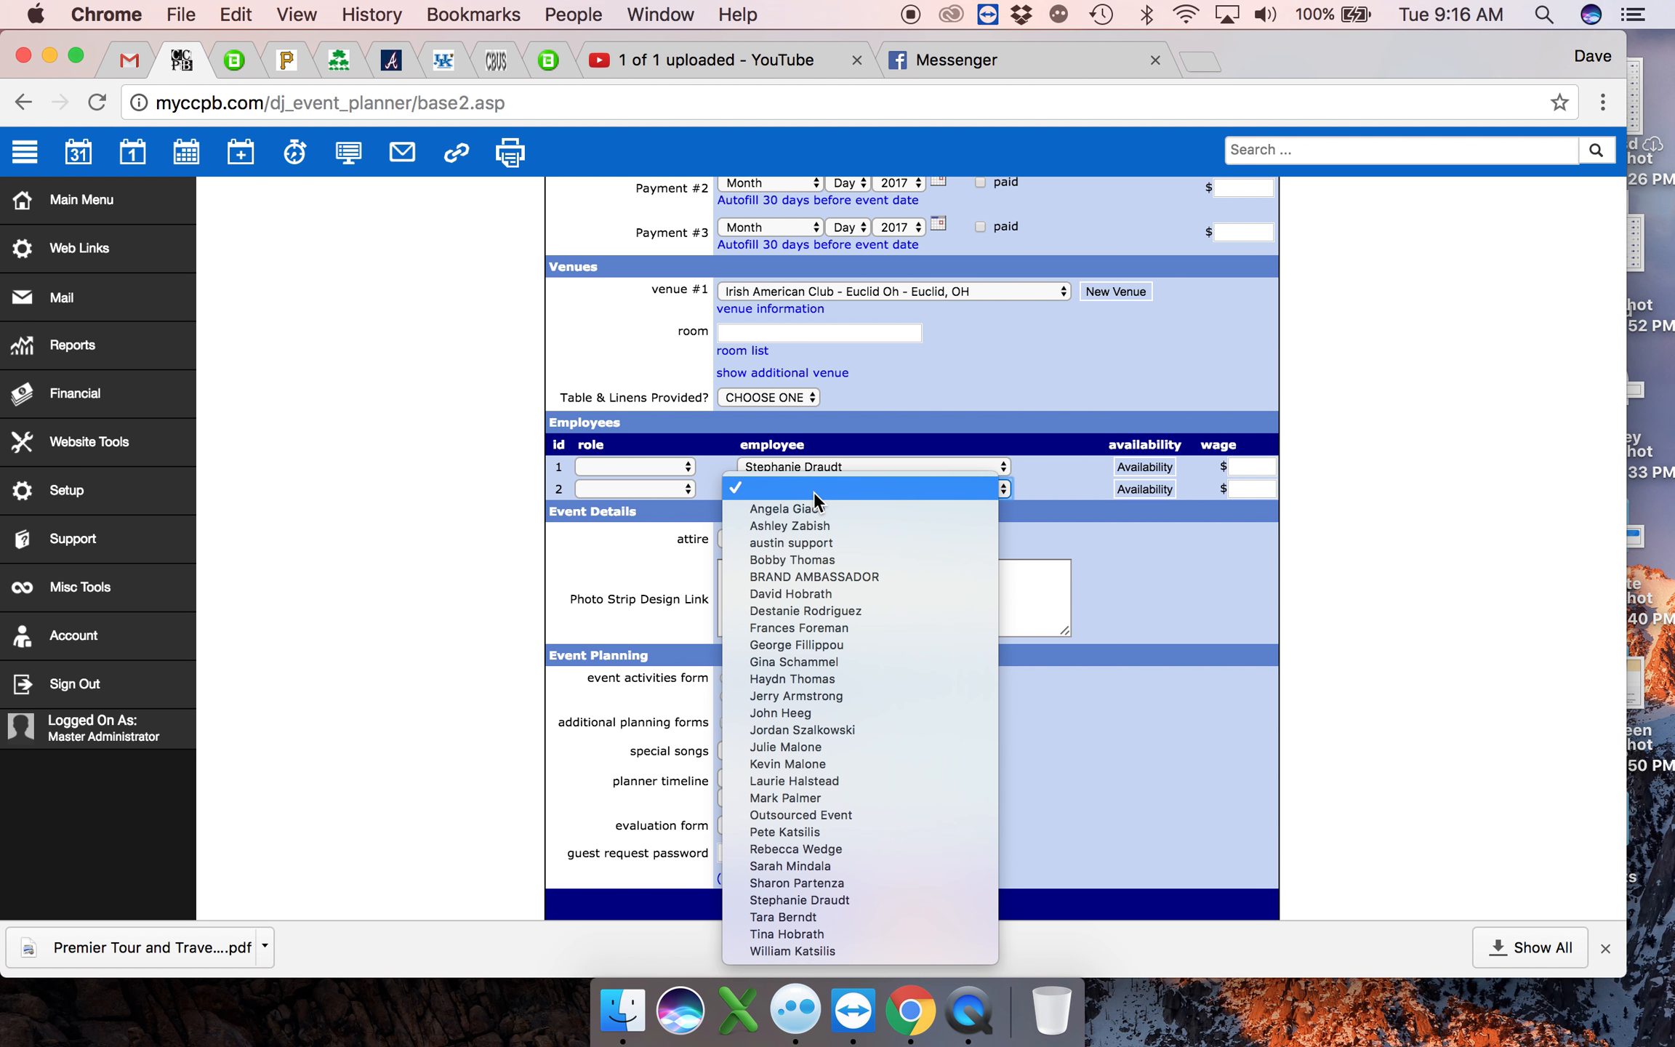
left_click(838, 847)
- Keep the attire at Corporate Casual and save the event
scroll(1141, 677, "down", 1)
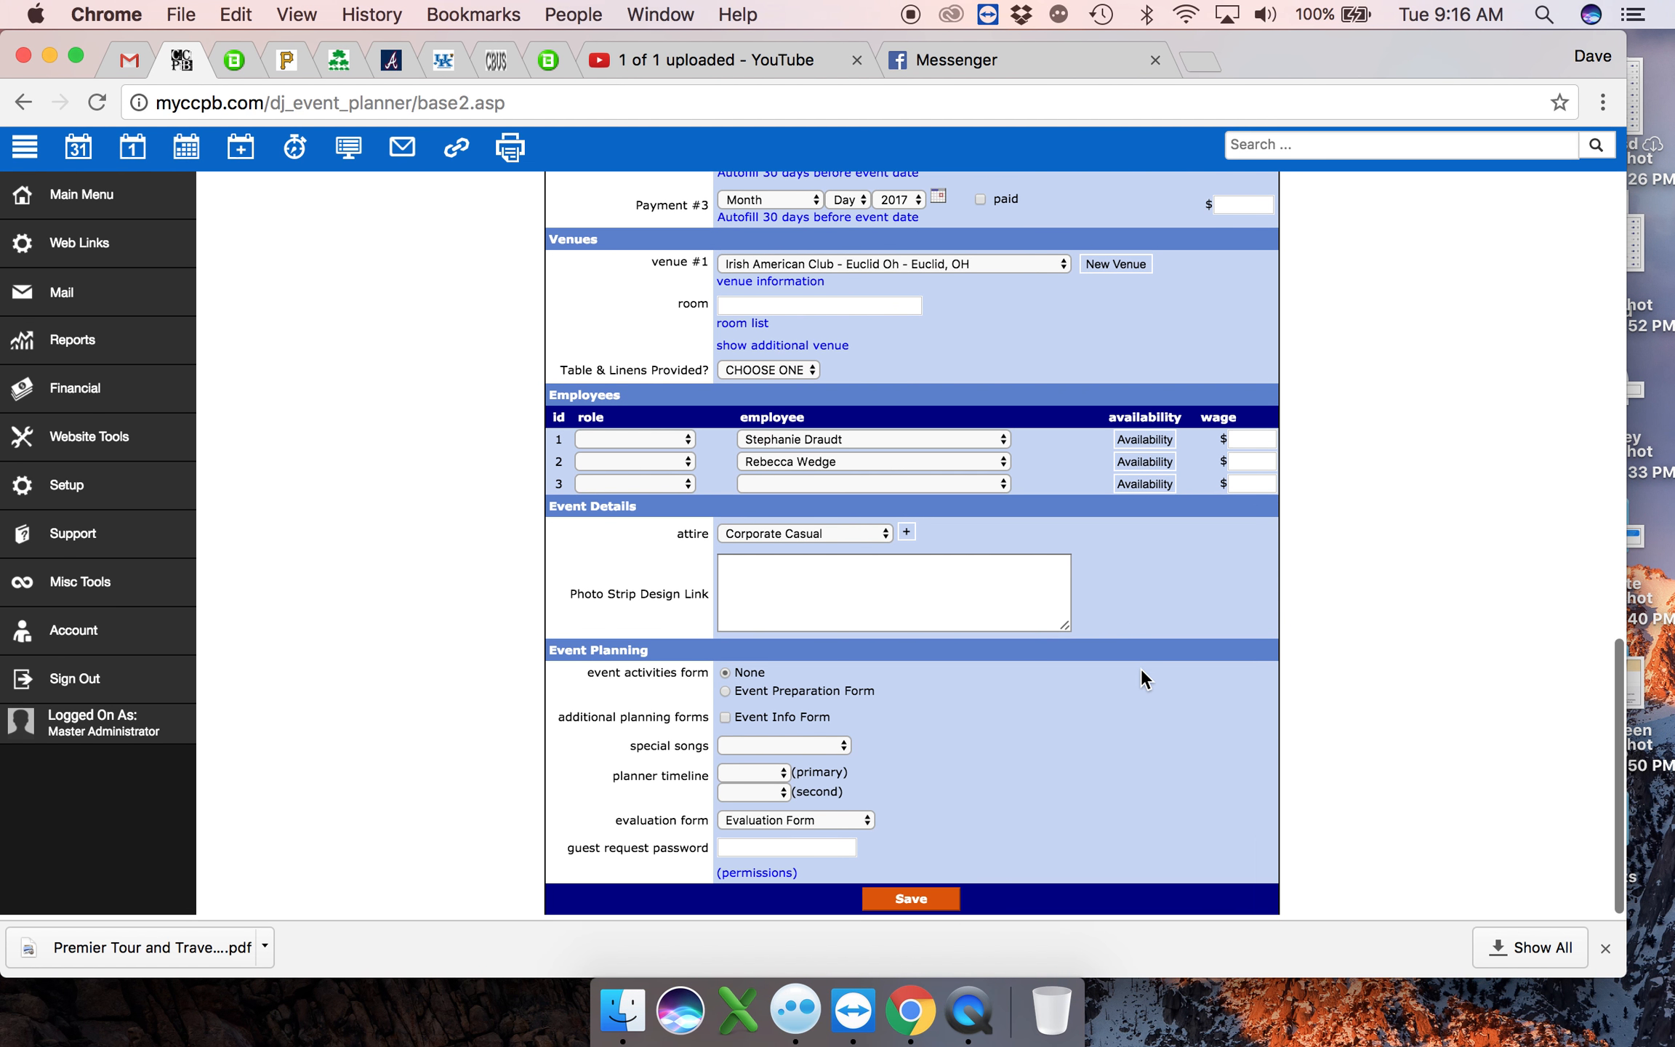
left_click(814, 541)
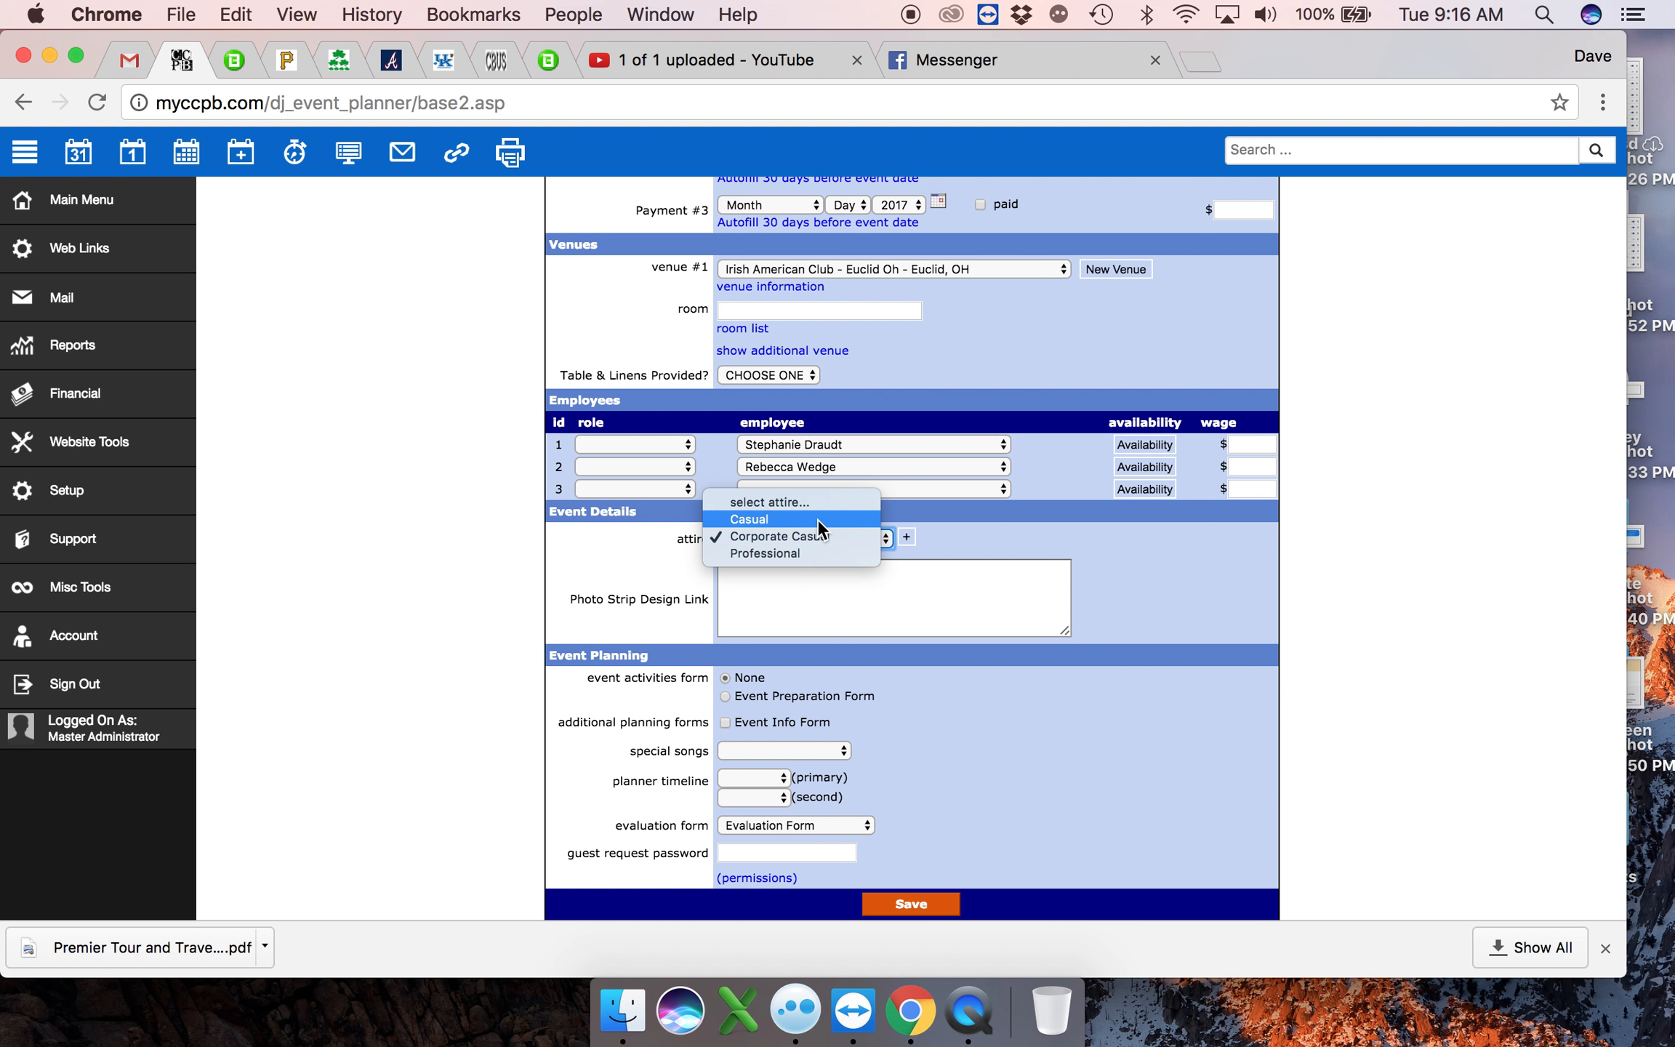
left_click(932, 750)
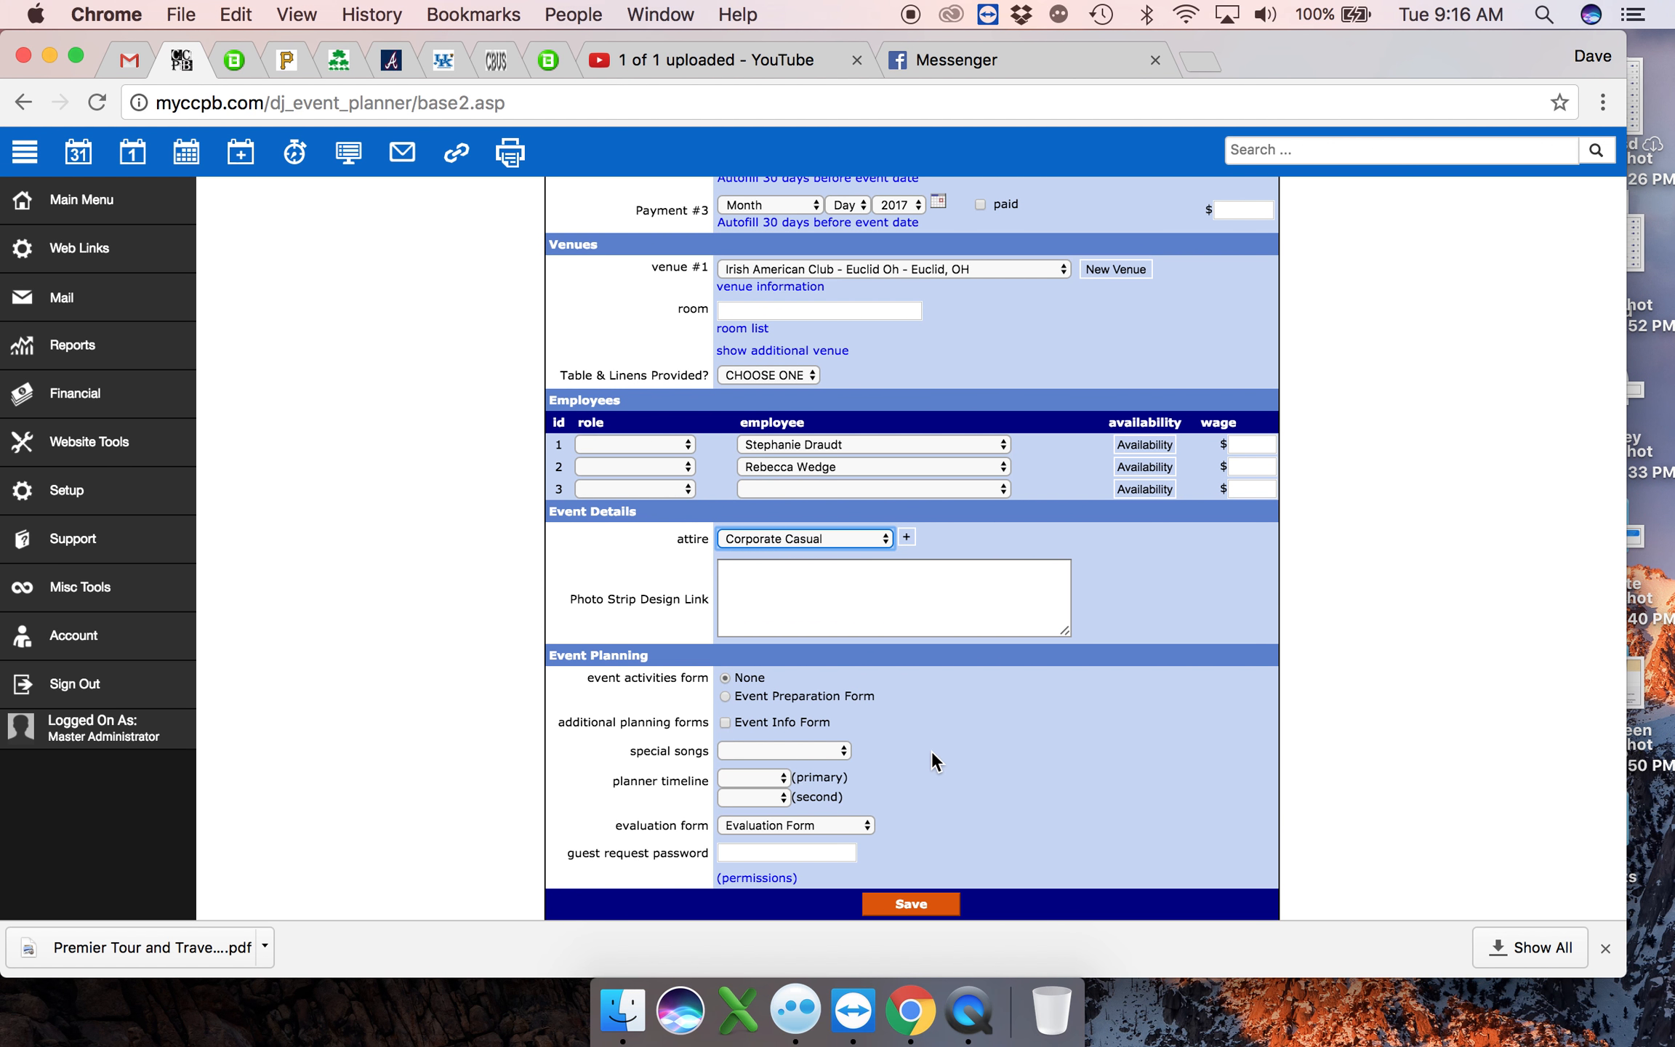
left_click(912, 905)
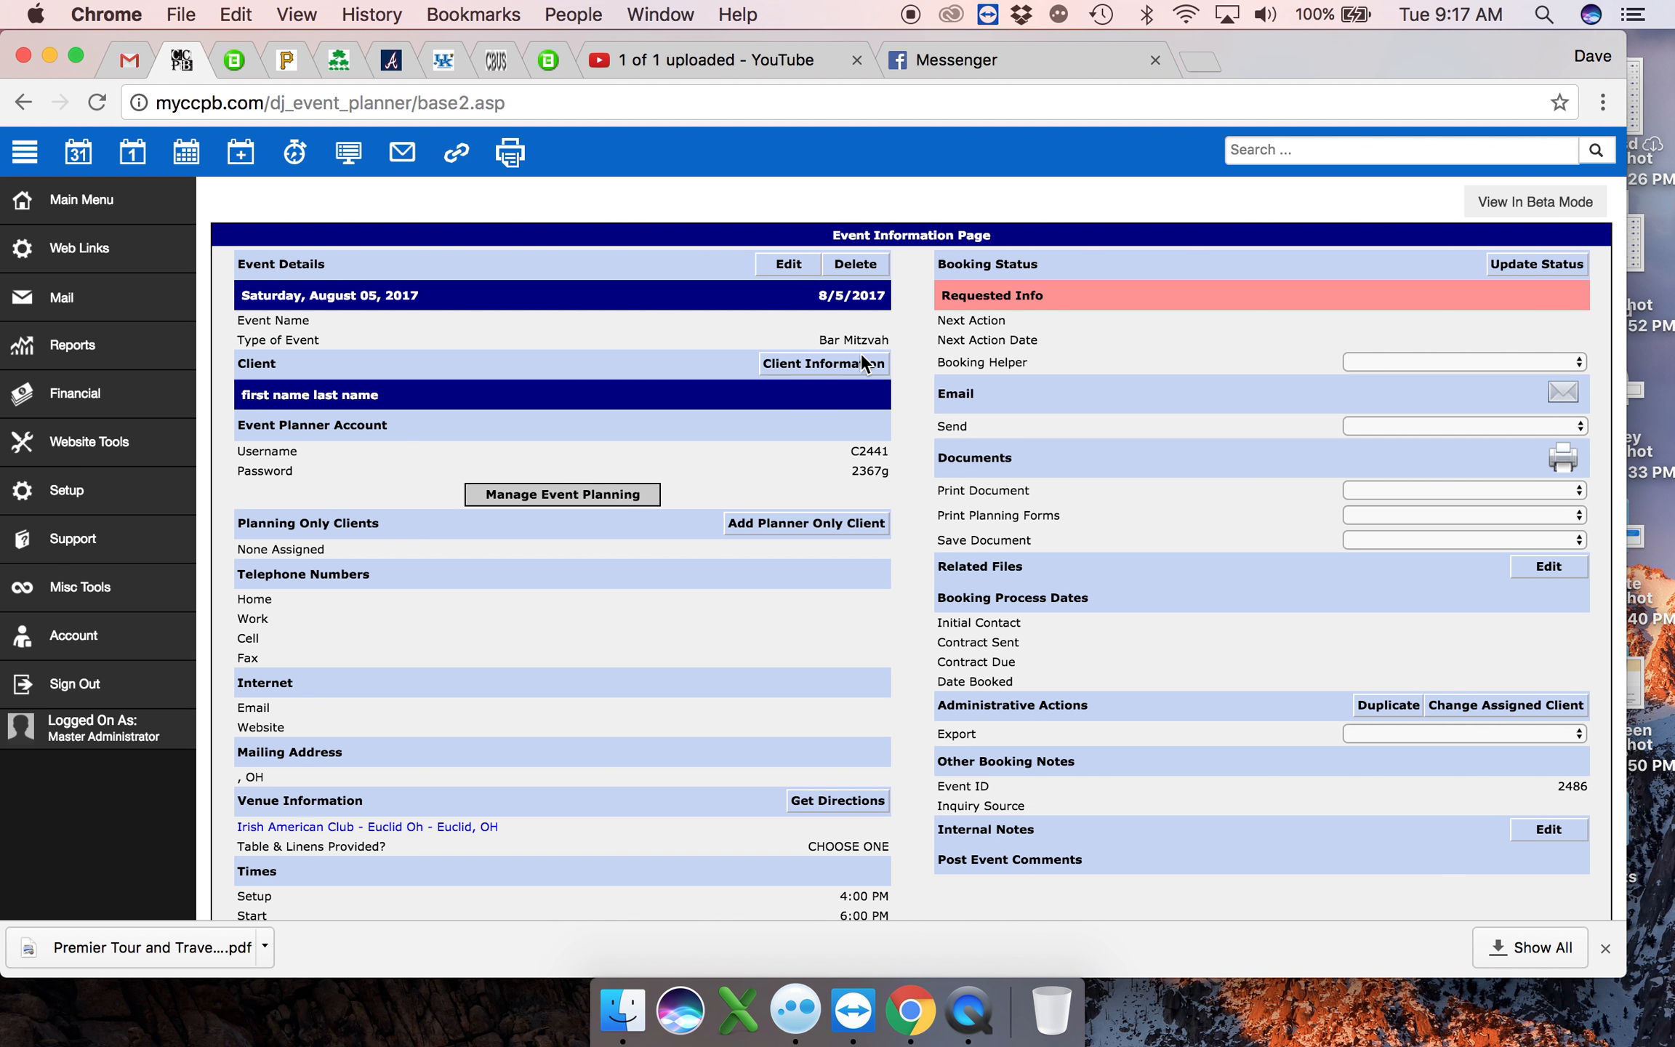
- Go to August 5, 2017 in the monthly calendar and open that day's Bar Mitzvah event
left_click(87, 154)
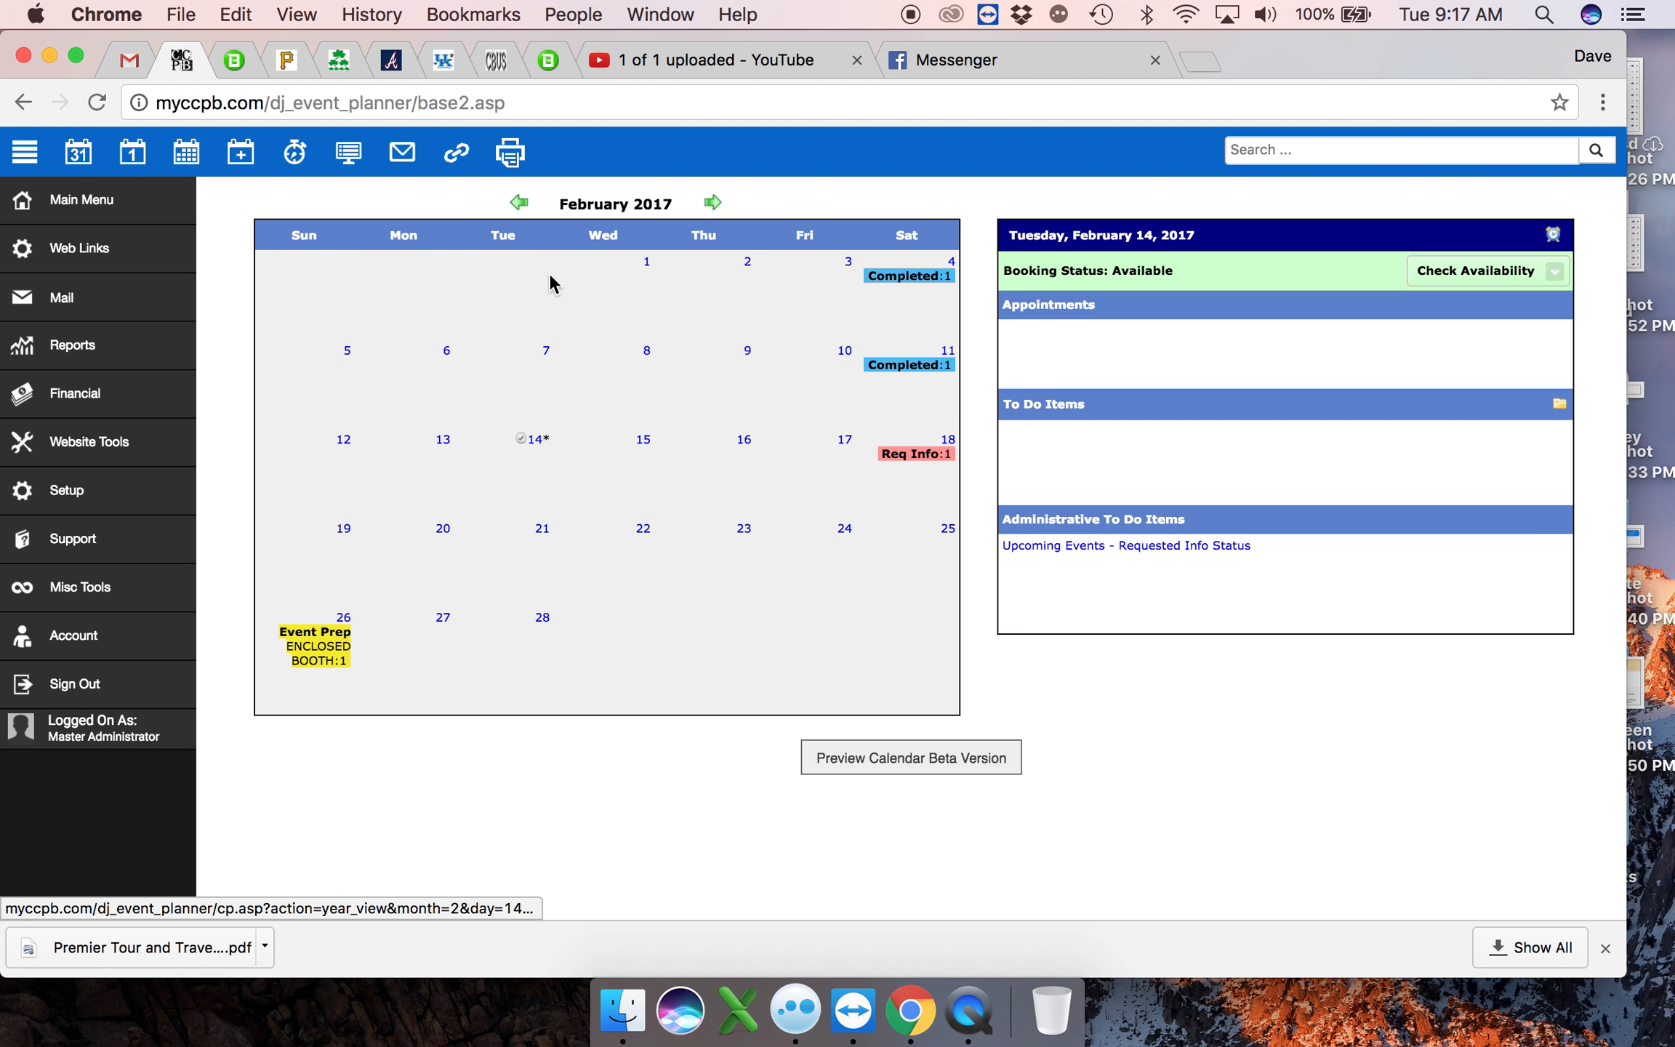
left_click(711, 205)
left_click(716, 208)
left_click(713, 205)
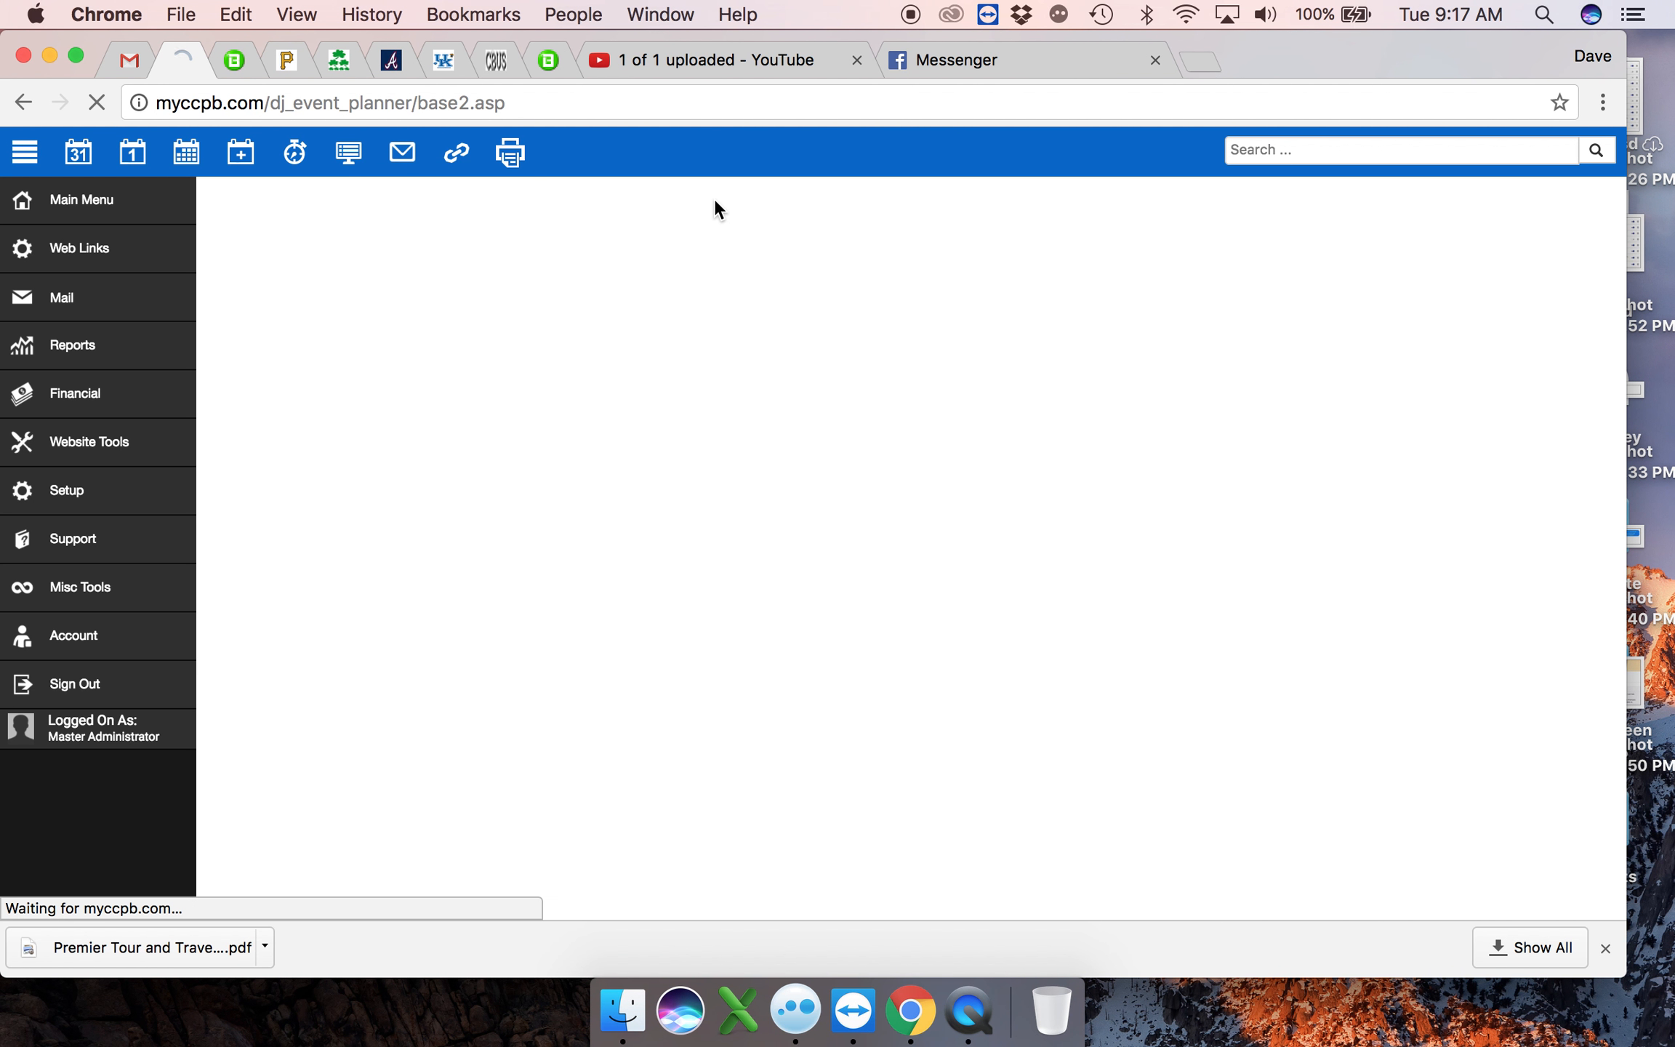
left_click(713, 204)
left_click(714, 206)
left_click(713, 203)
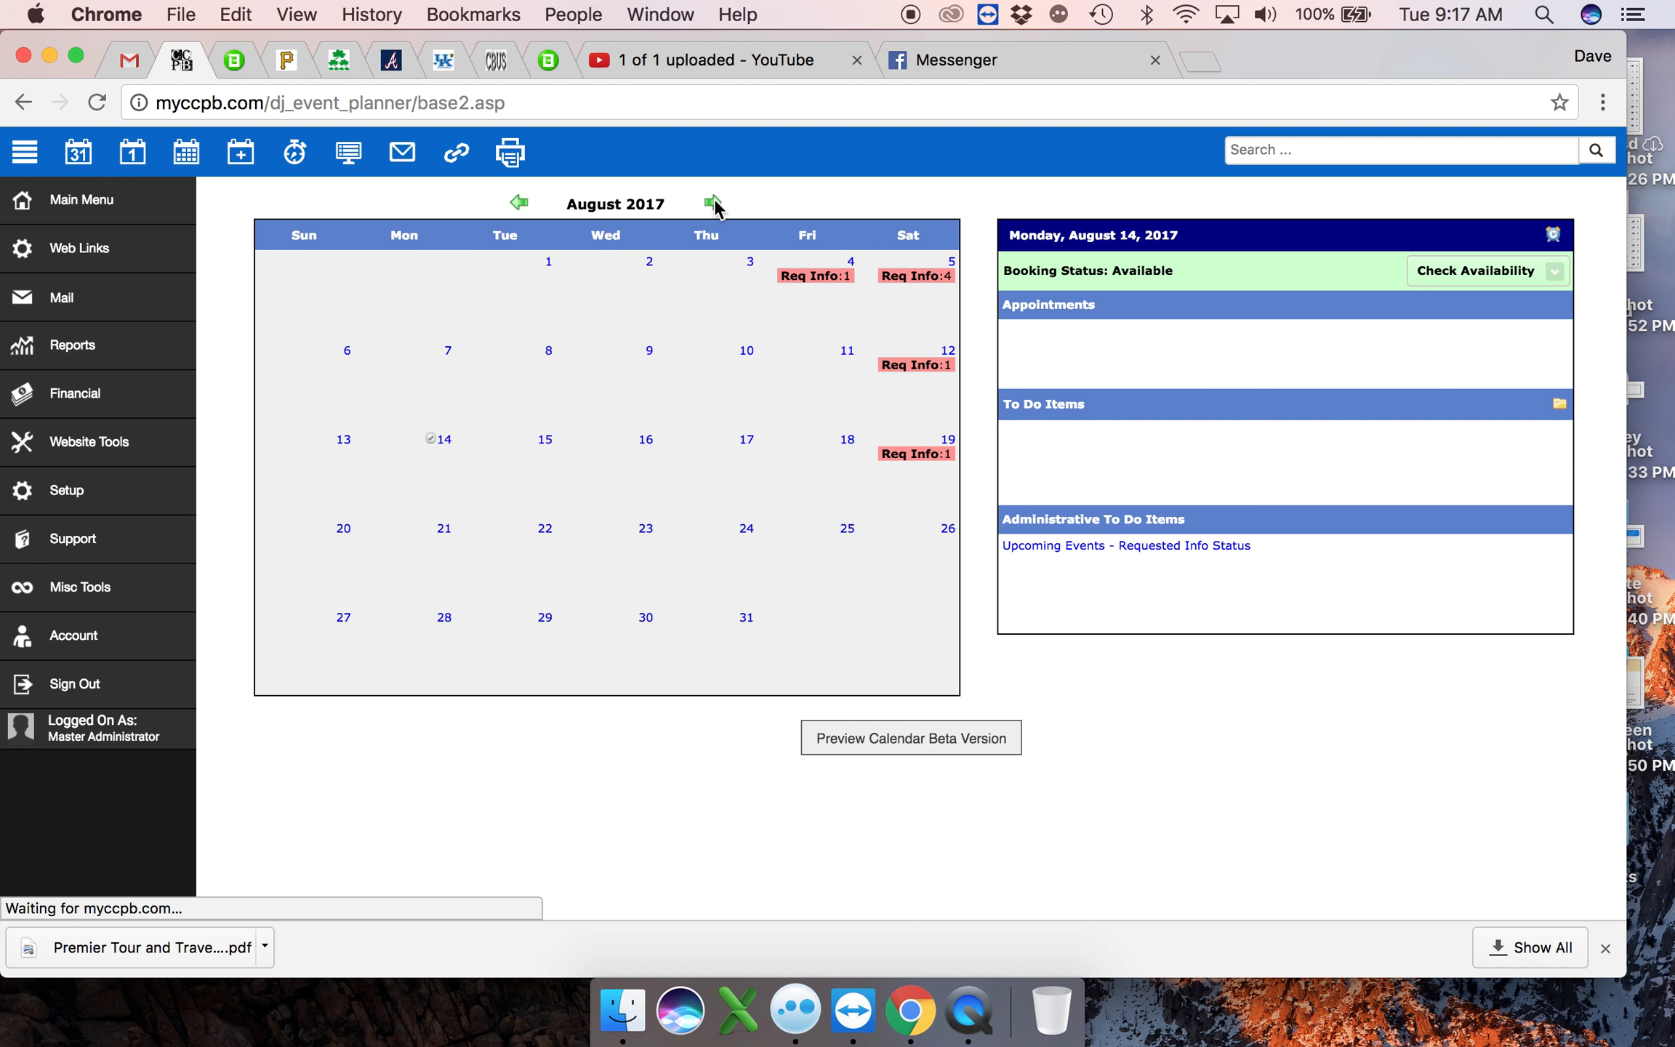
left_click(951, 263)
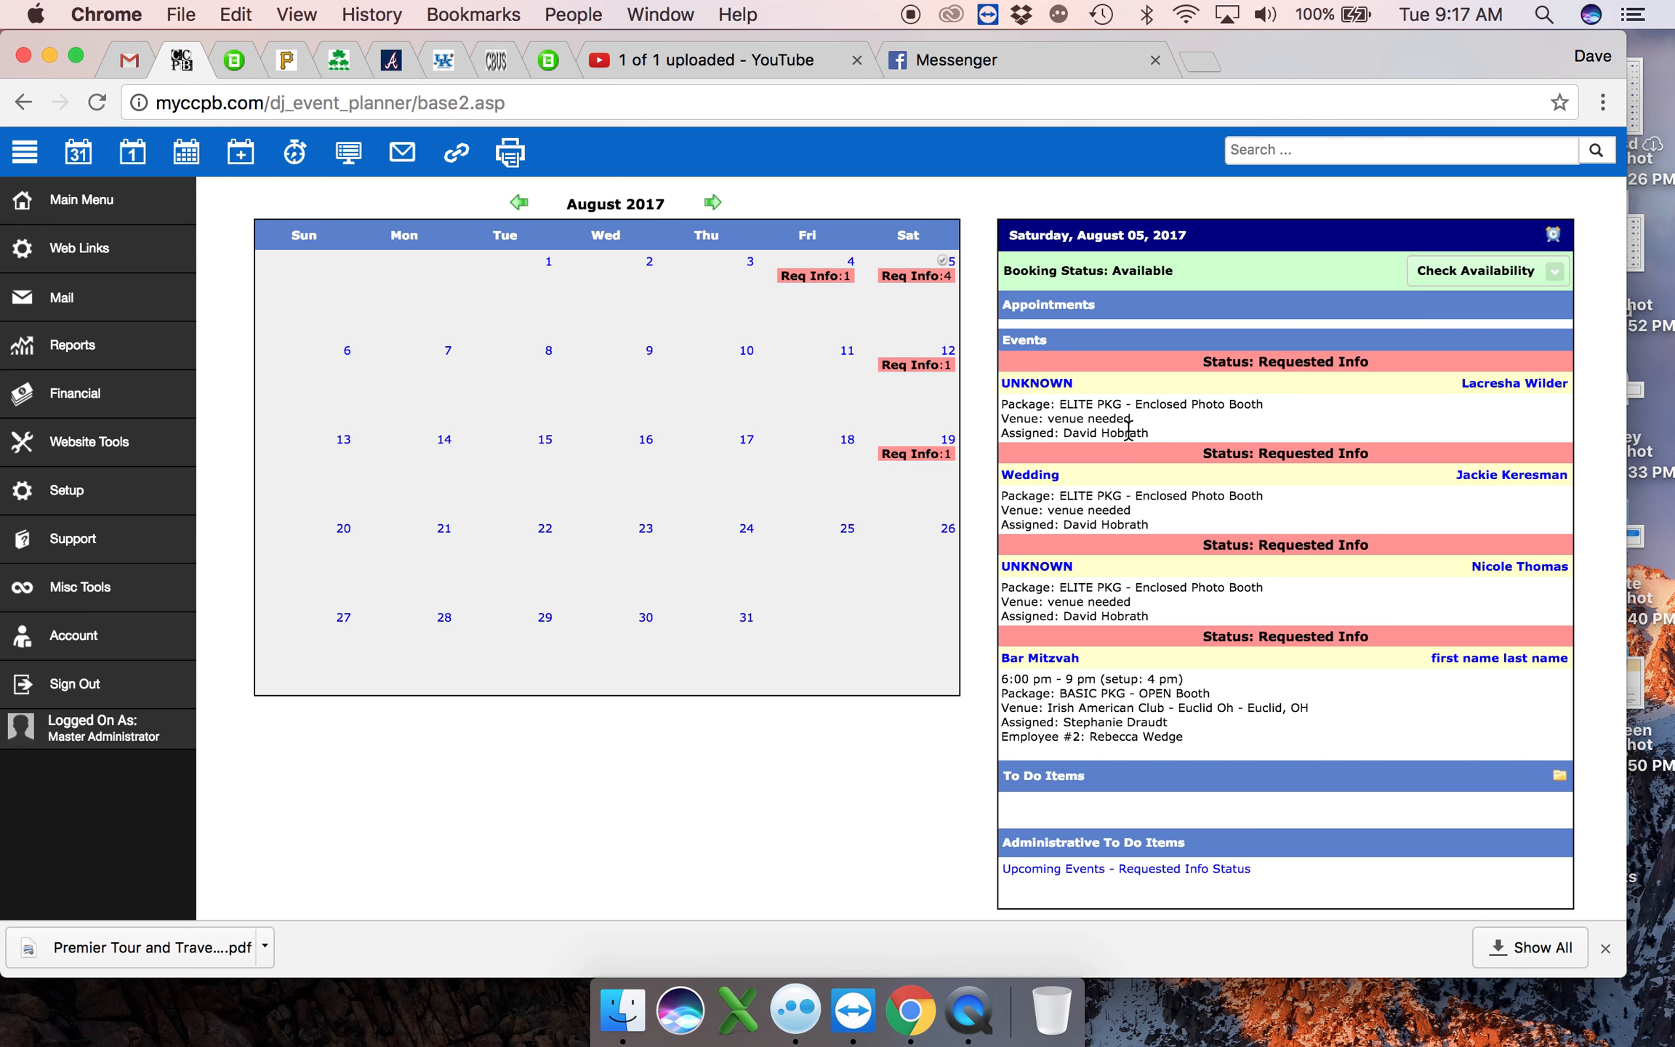
scroll(1126, 485, "down", 2)
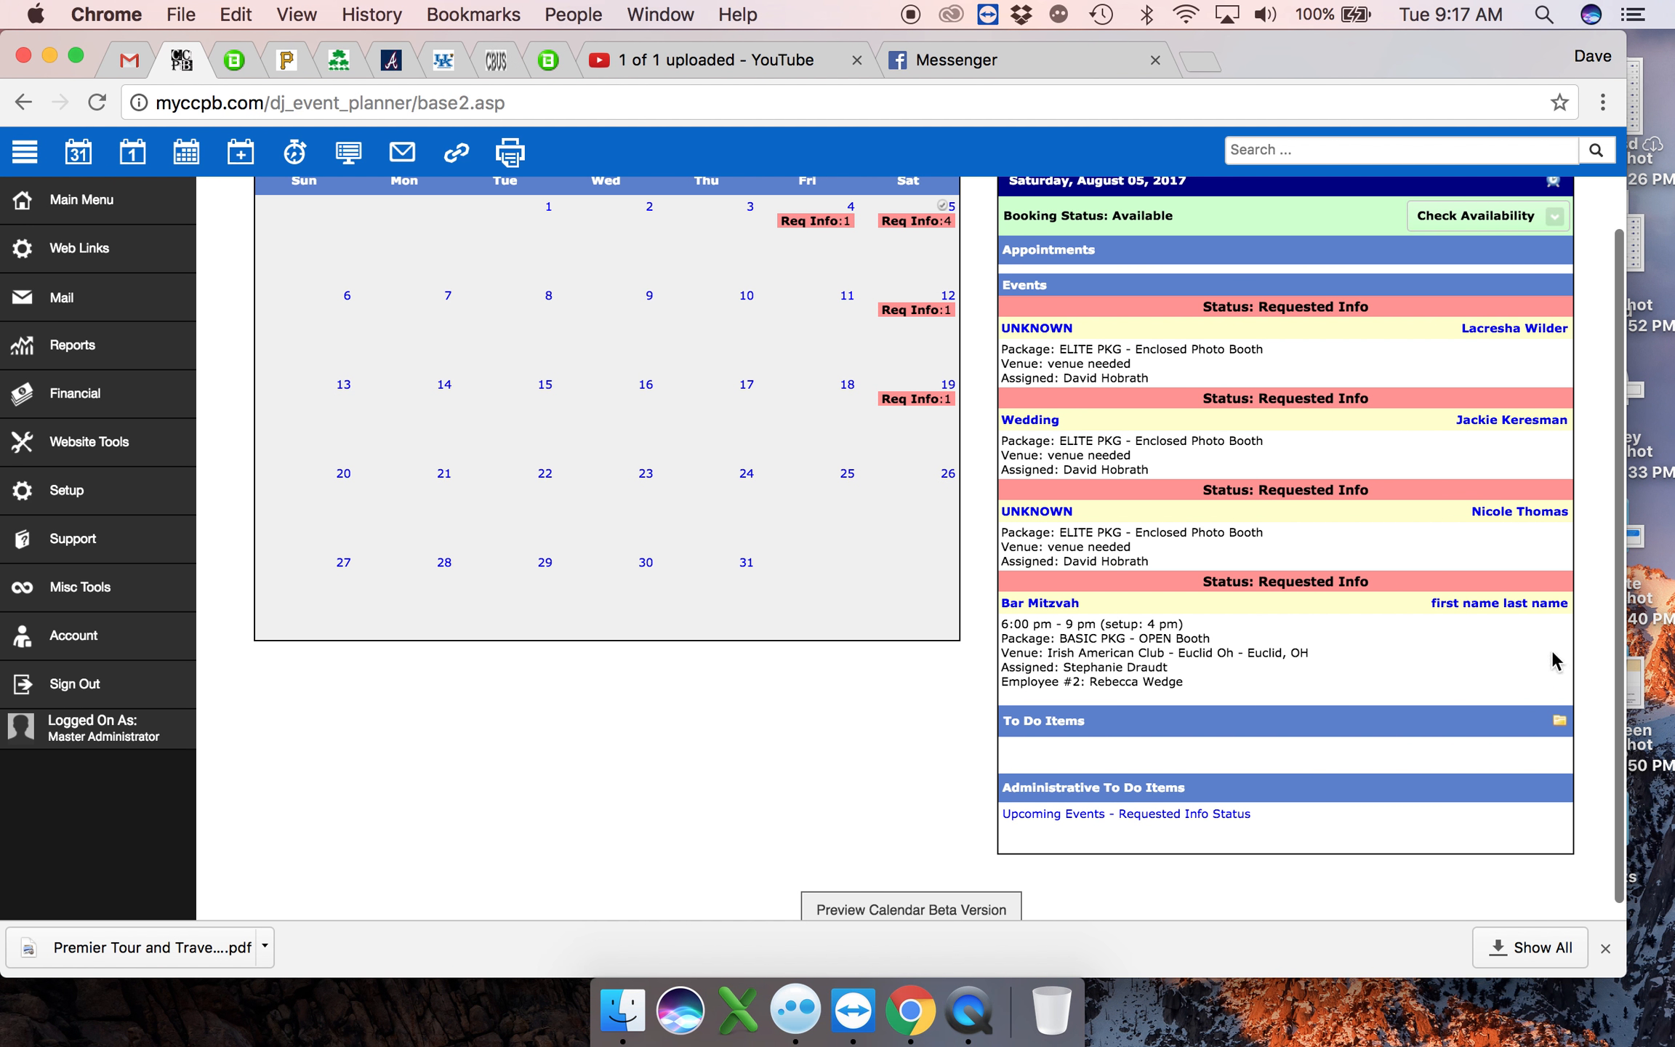
left_click(1016, 607)
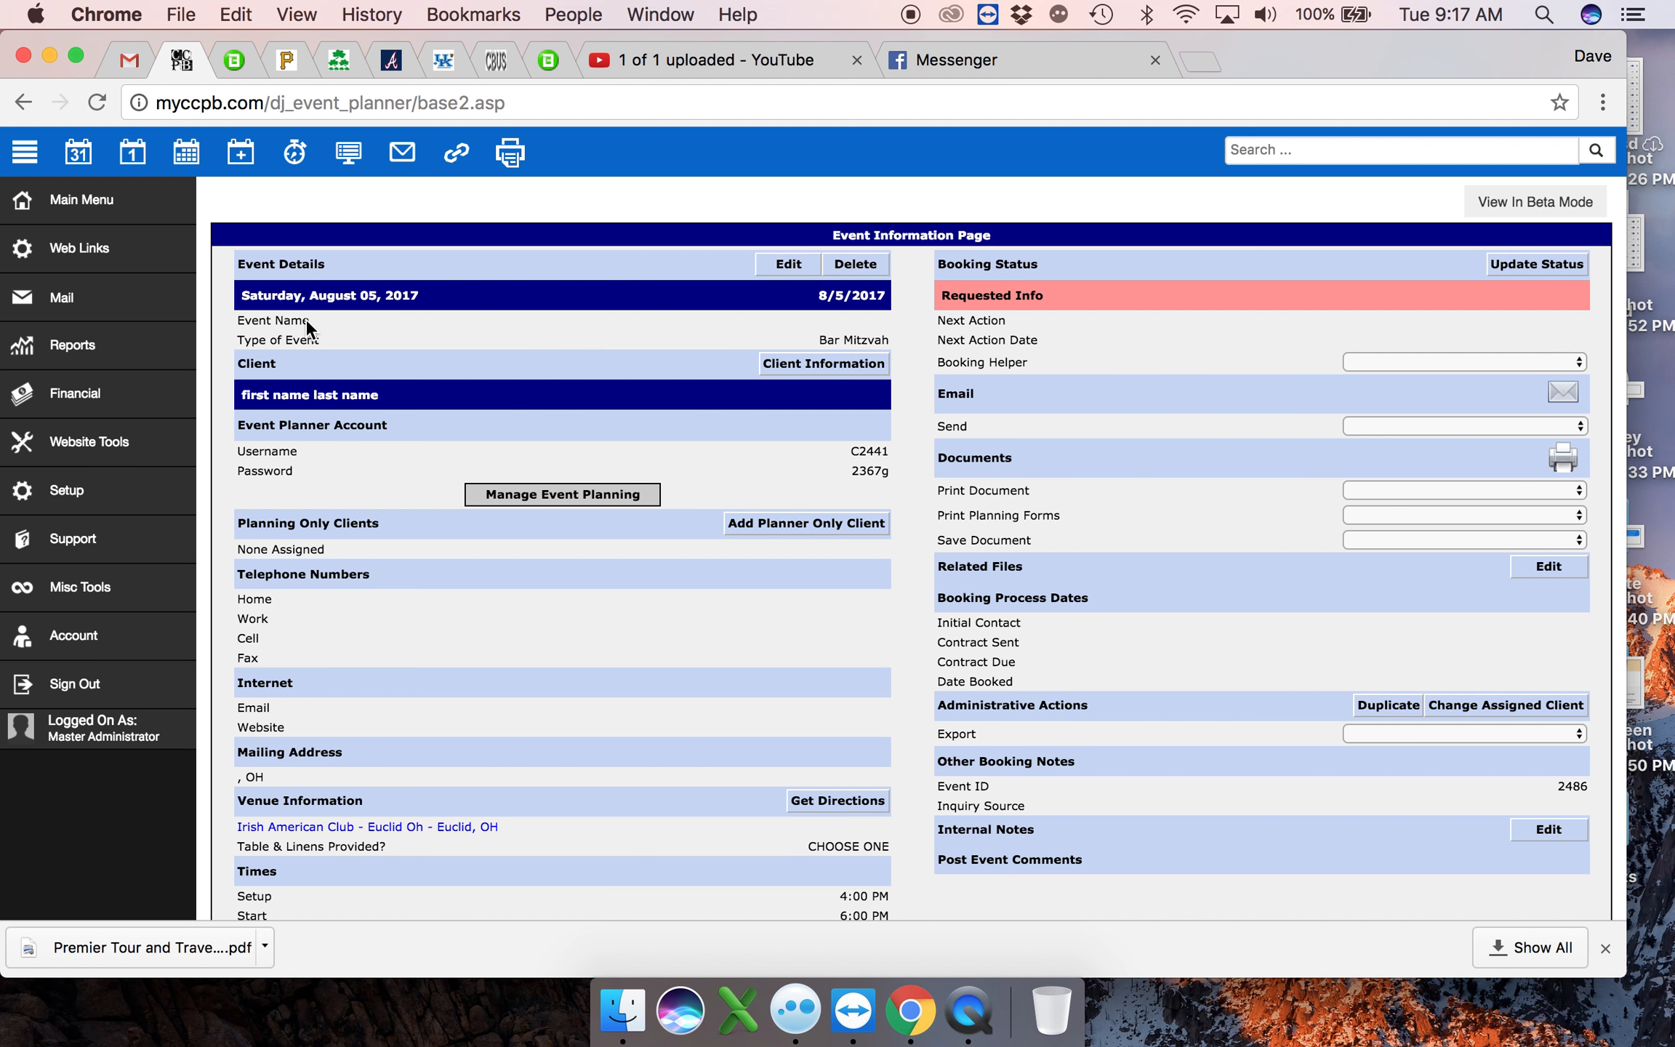
- Review the event's venue, times, staff, equipment, financial, contact manager and email tracking sections on its information page
scroll(1022, 312, "down", 5)
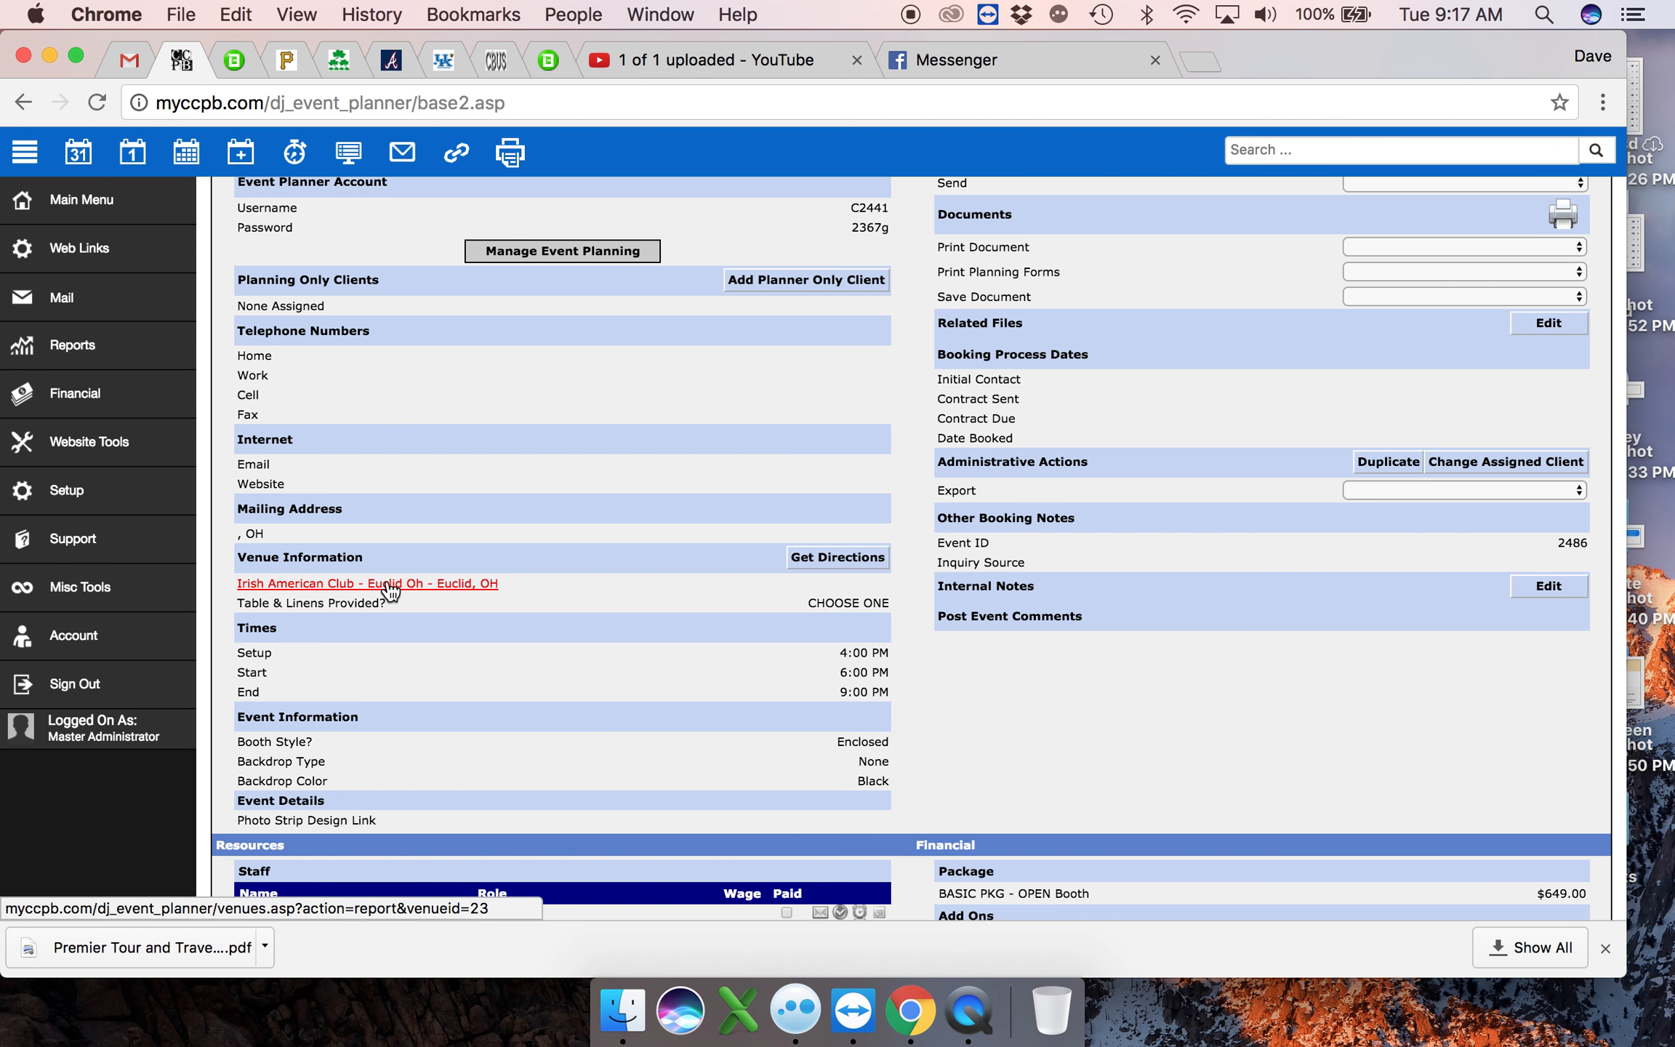
scroll(481, 684, "down", 4)
scroll(481, 684, "down", 4)
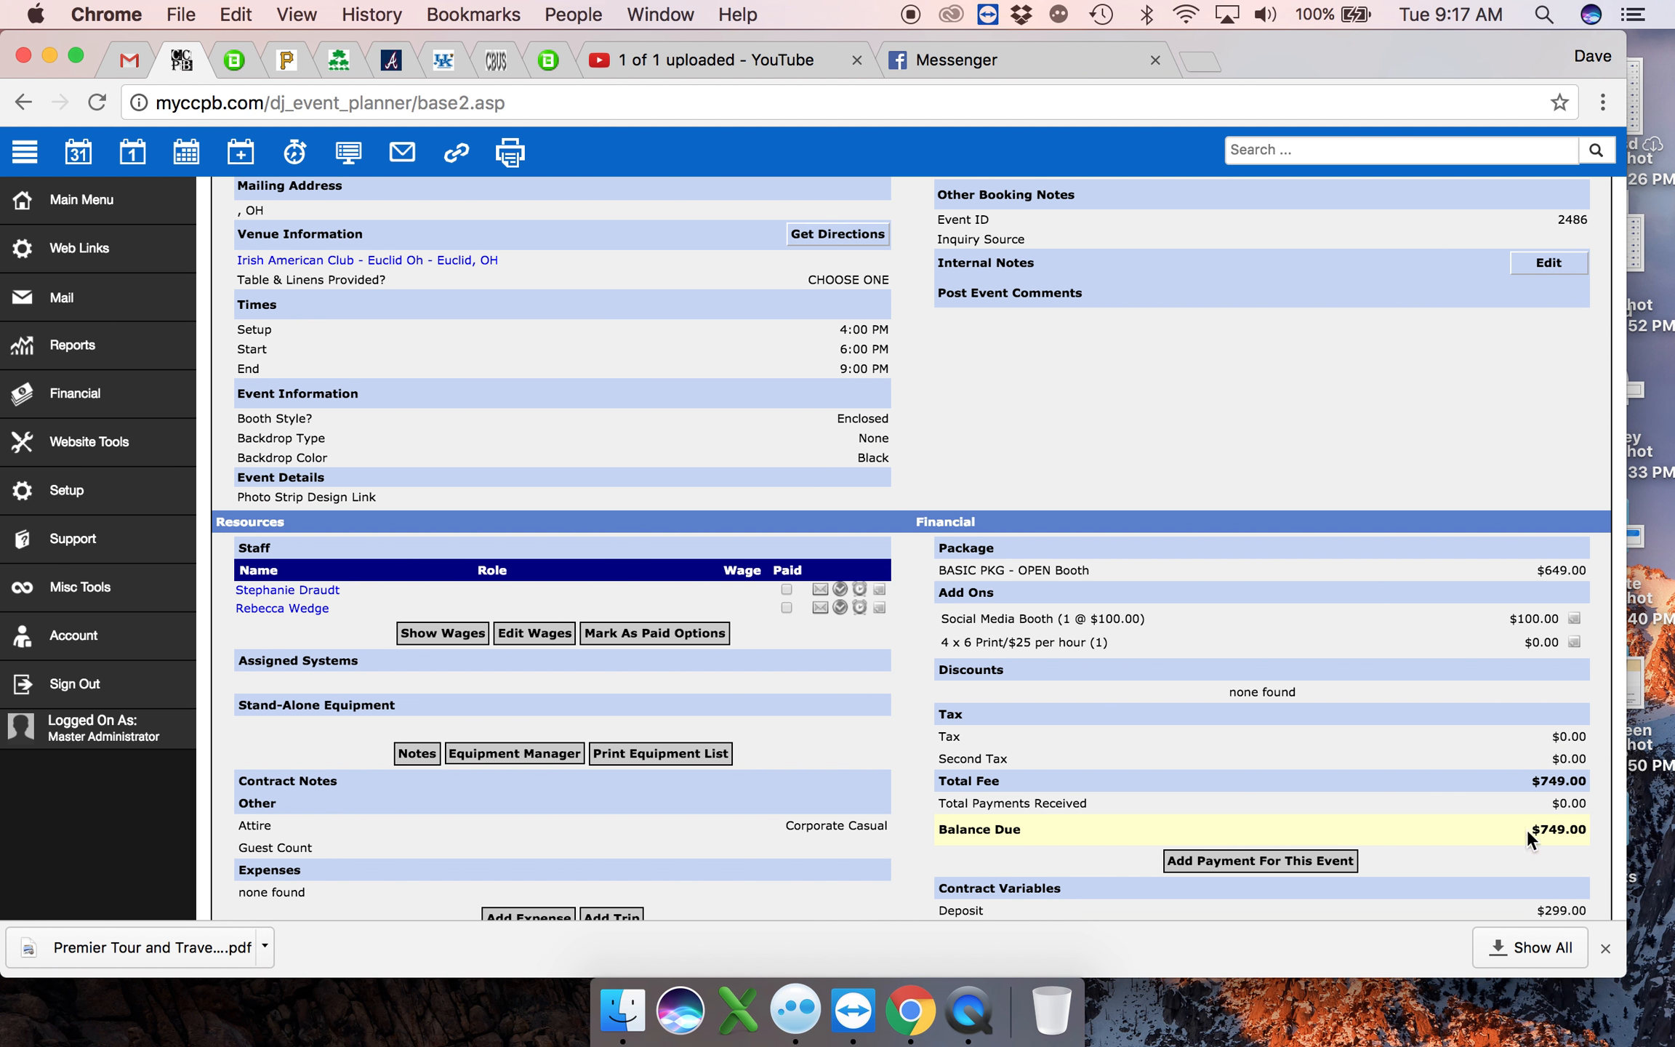
scroll(1411, 789, "down", 1)
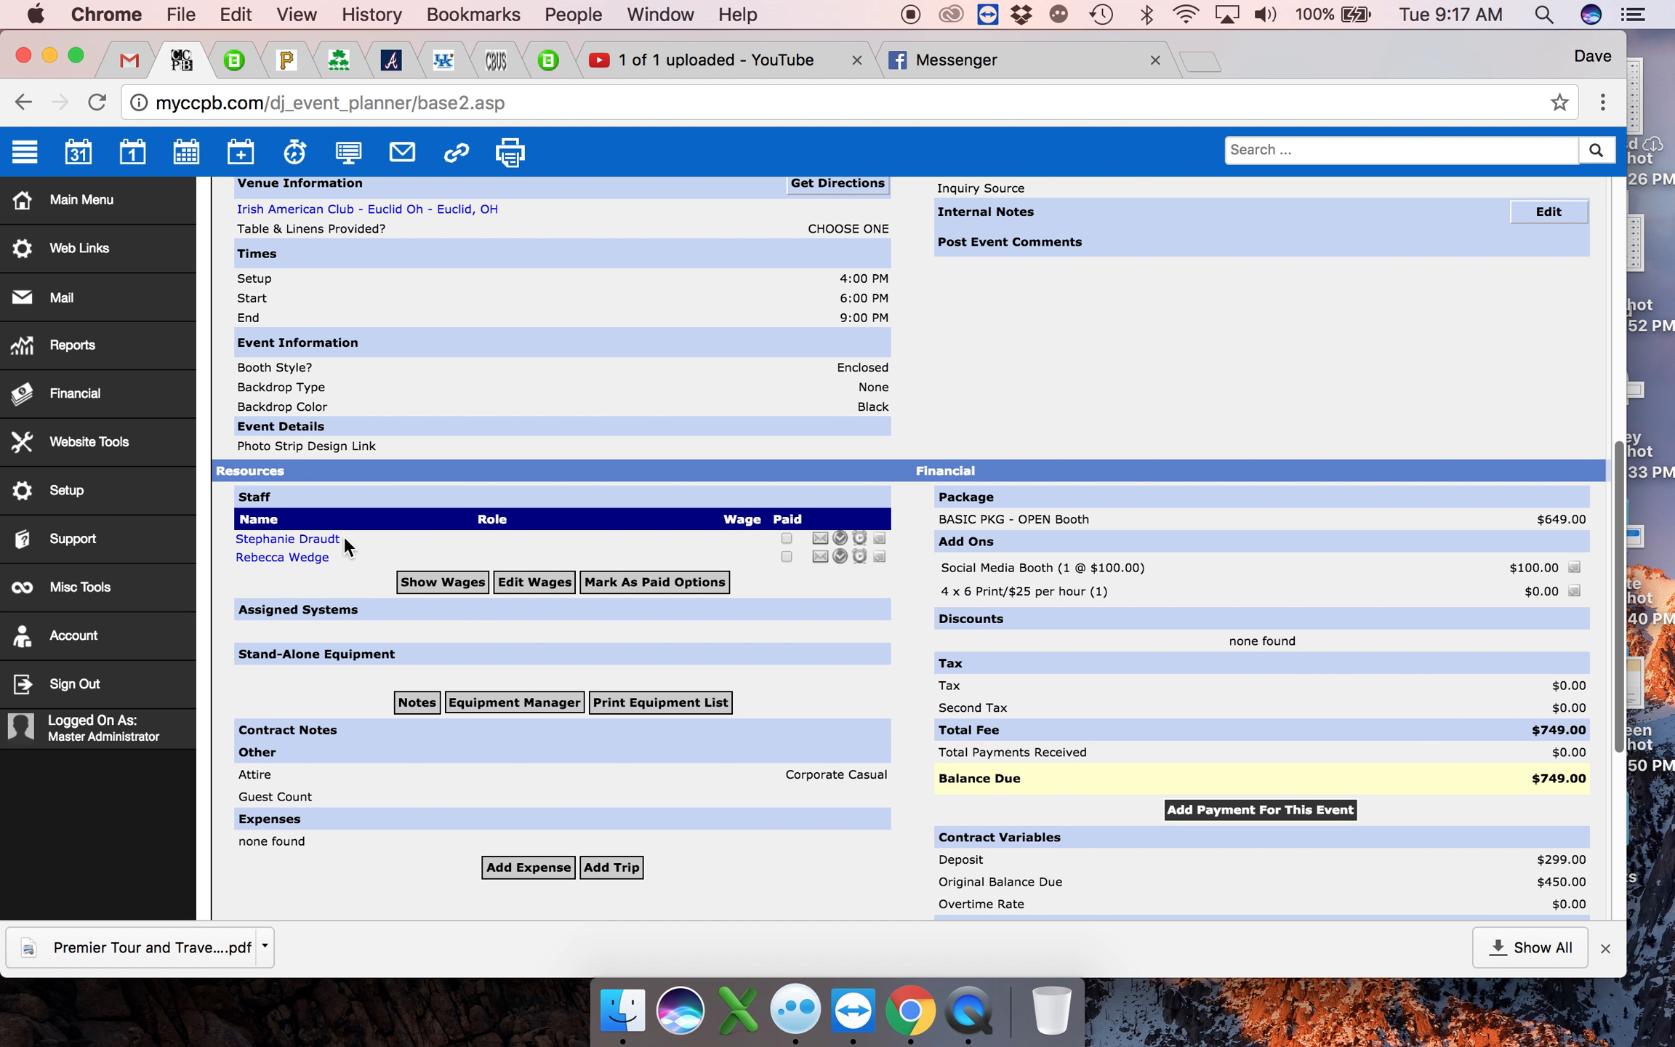
scroll(847, 624, "down", 9)
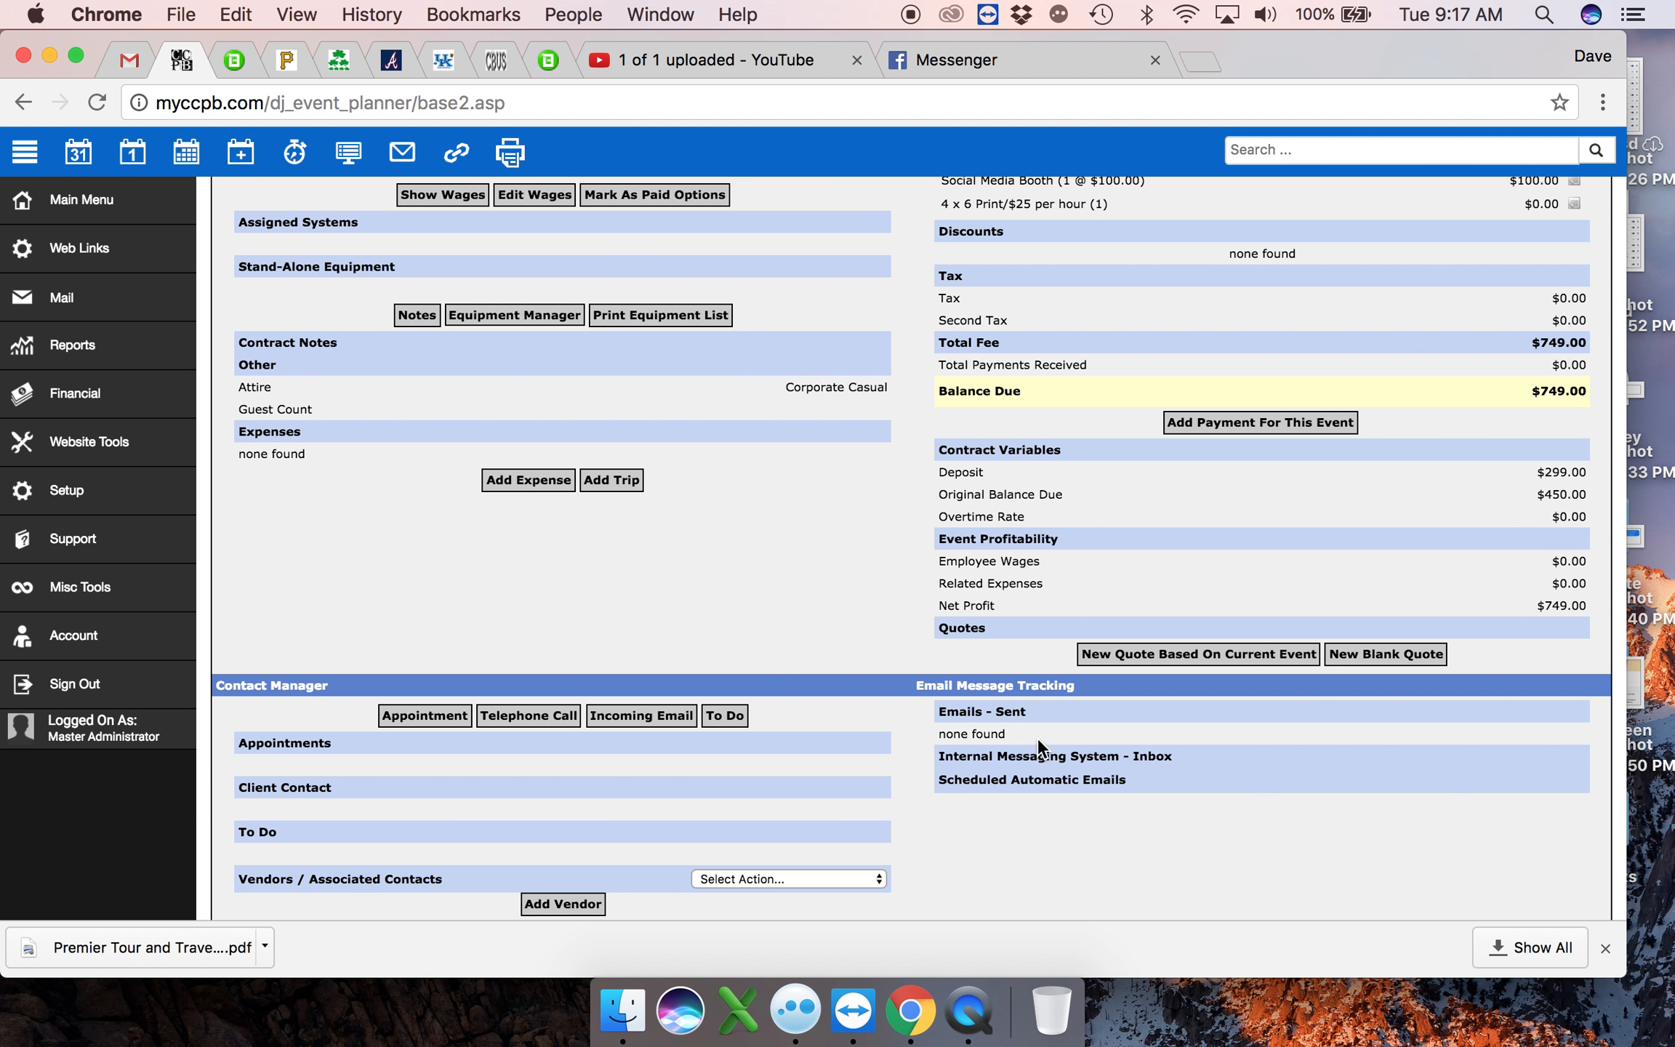
left_click_drag(959, 742, 927, 739)
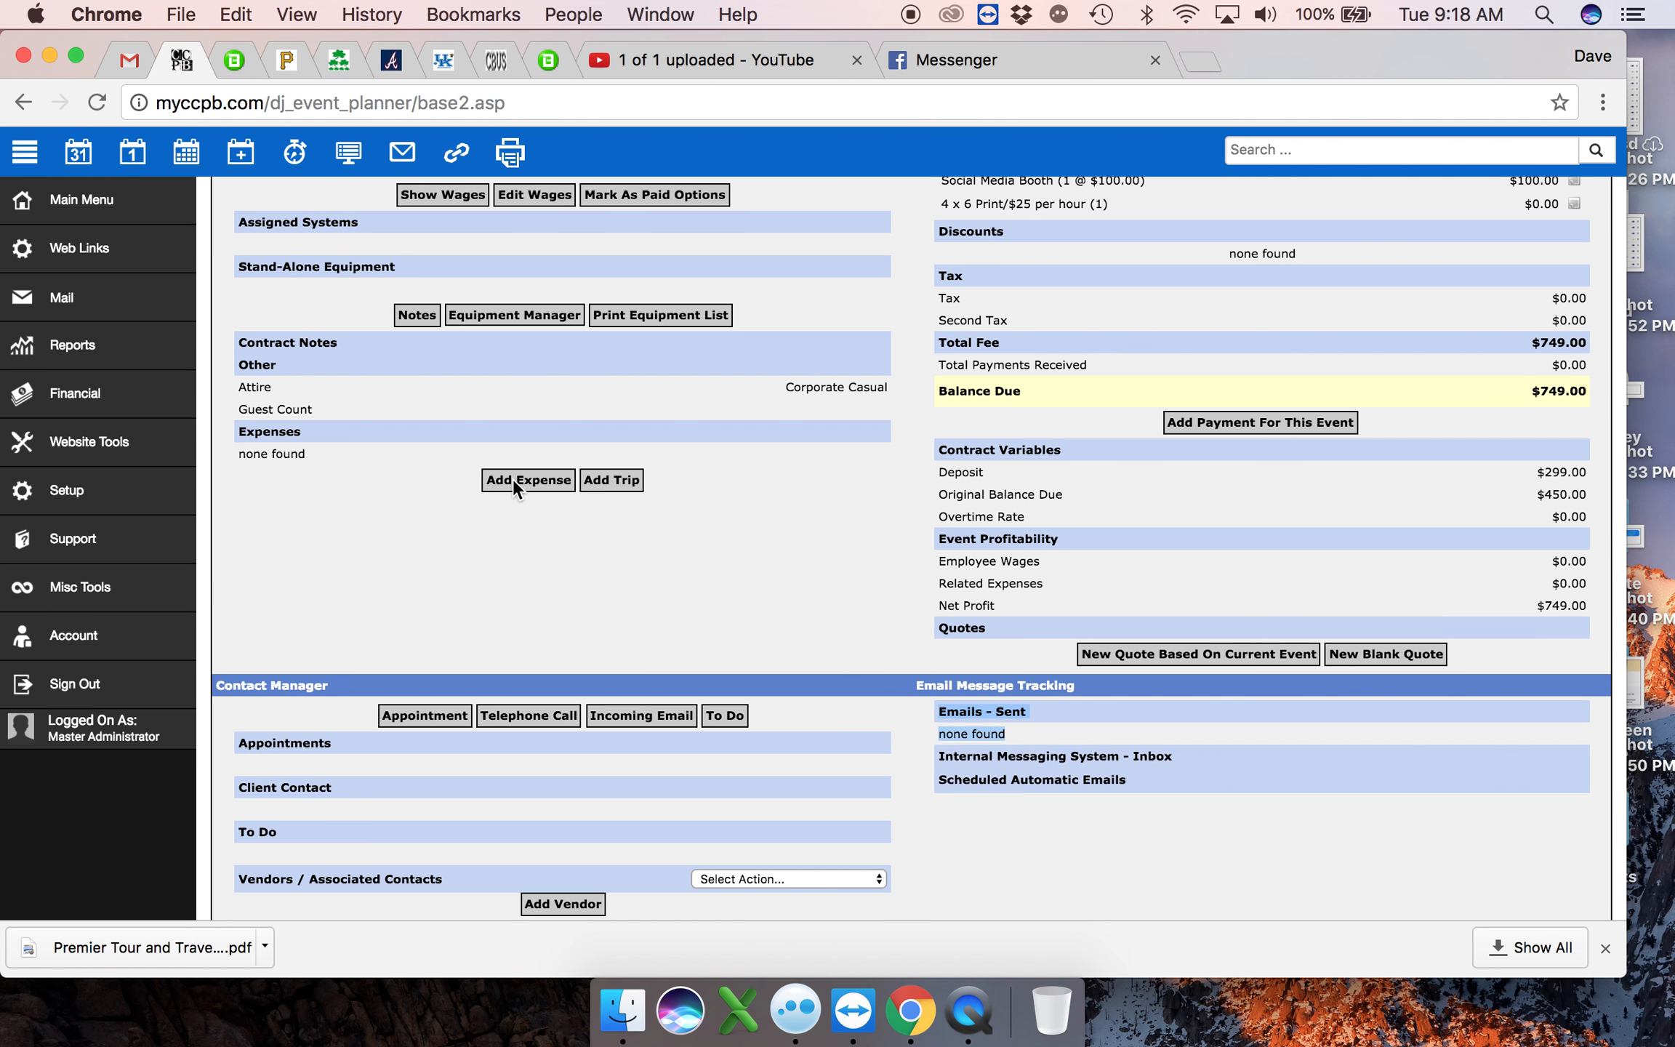
scroll(459, 449, "up", 3)
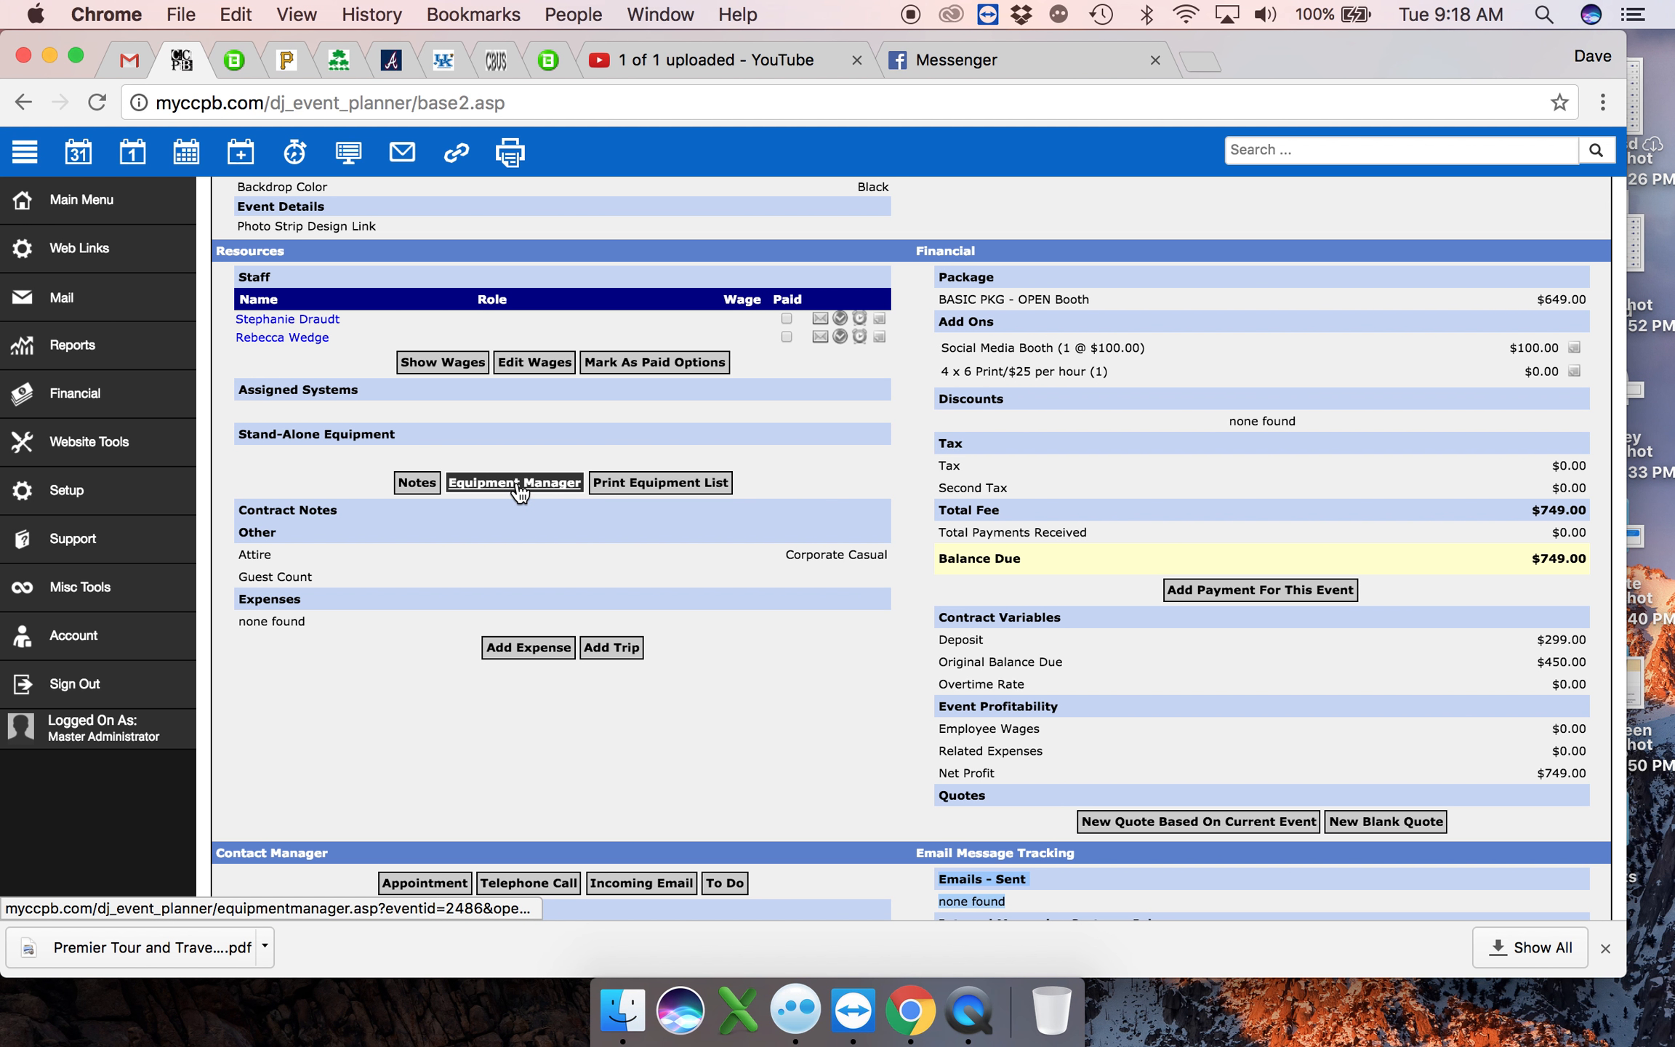
scroll(519, 490, "down", 3)
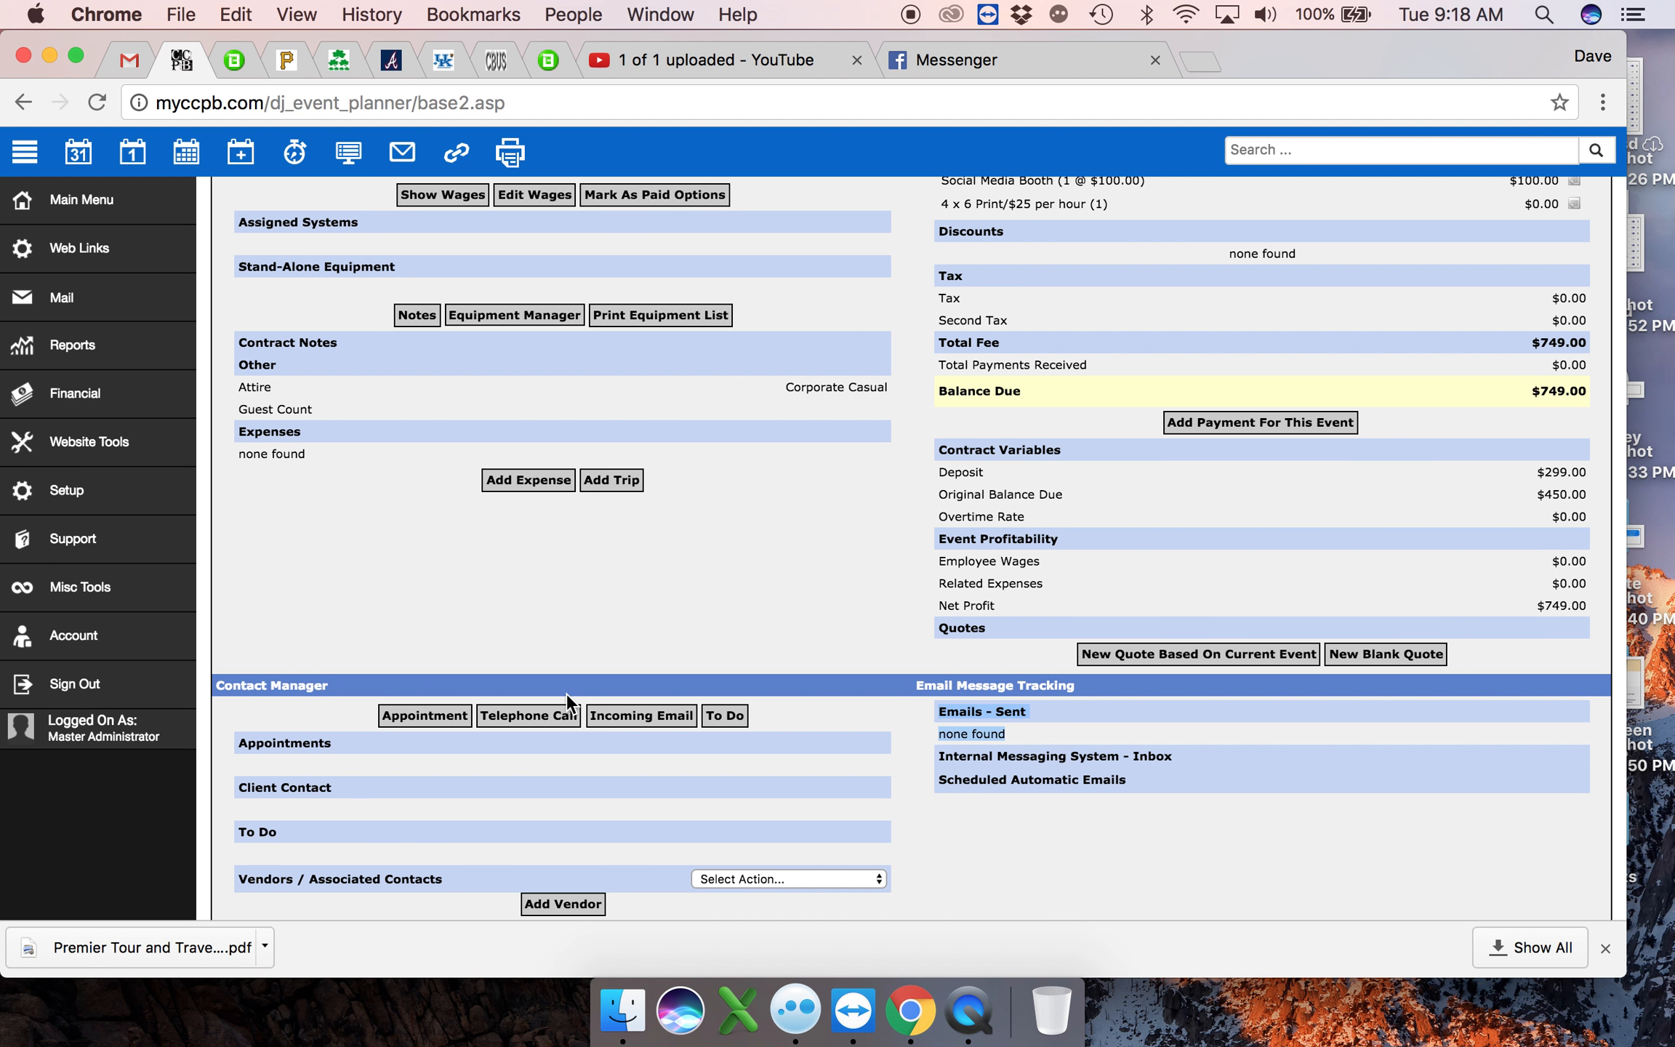
scroll(566, 692, "up", 15)
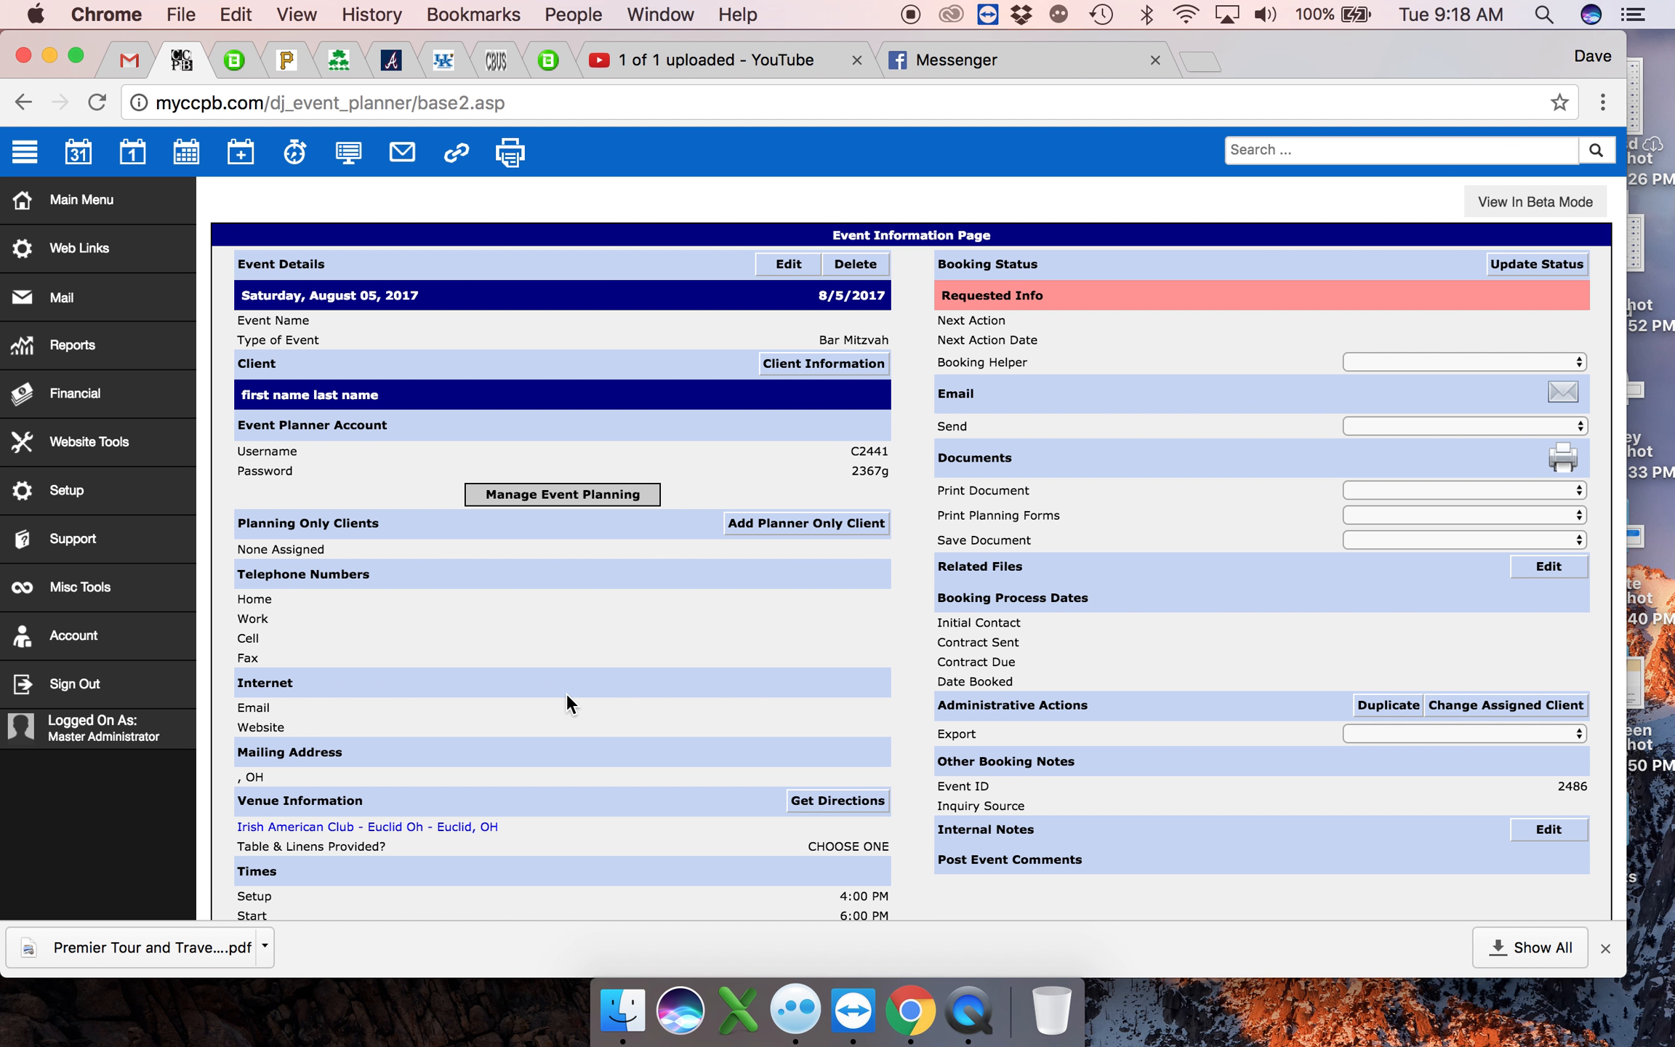